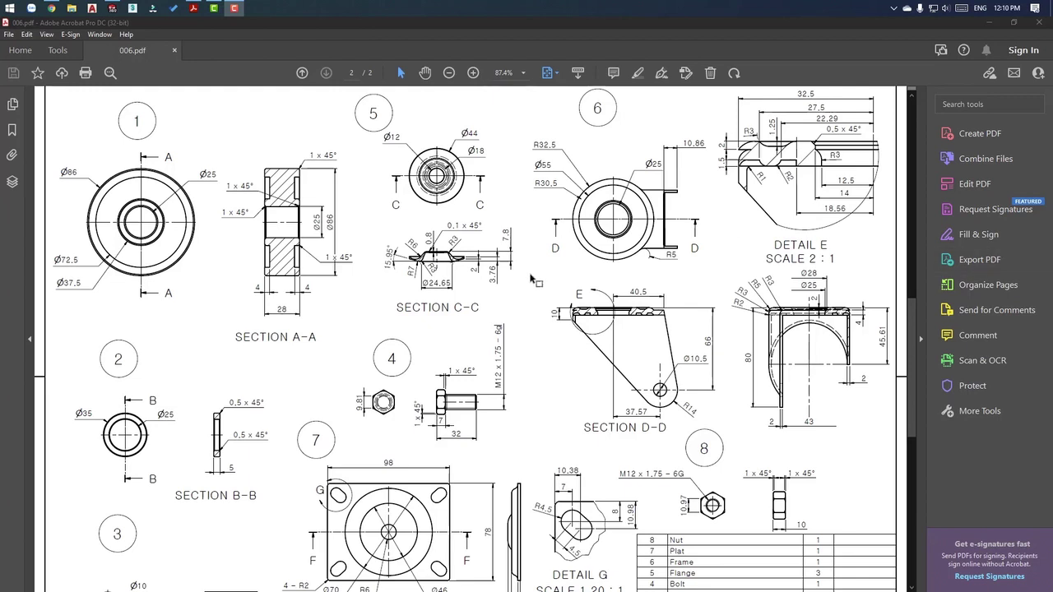
# Set the 006.pdf drawing's zoom level to 125% in Acrobat.
pyautogui.scroll(1, 505, 272)
pyautogui.scroll(1, 505, 272)
pyautogui.scroll(1, 494, 275)
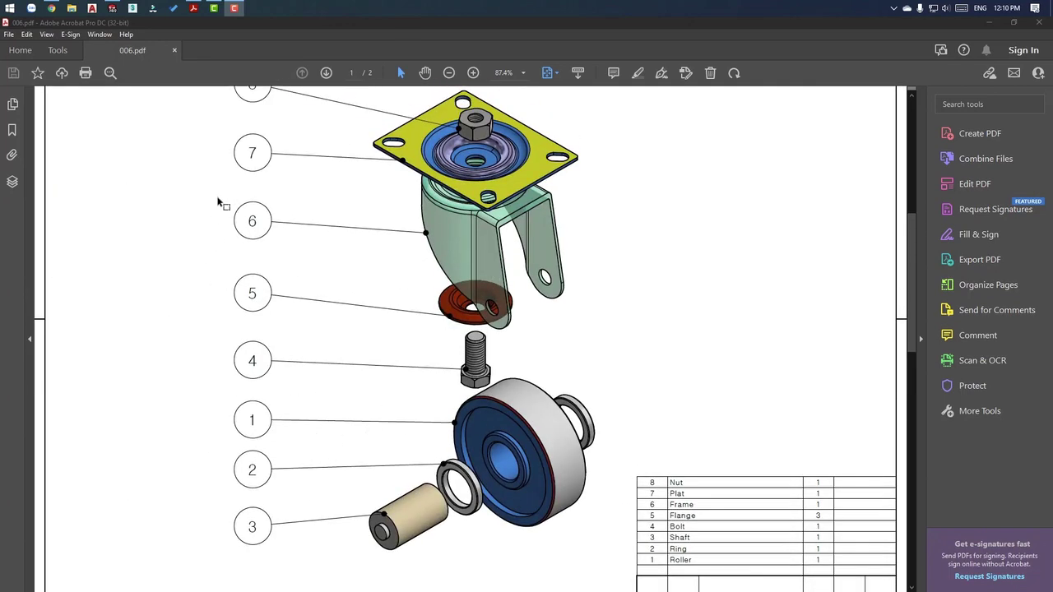
pyautogui.scroll(1, 250, 219)
pyautogui.scroll(1, 252, 219)
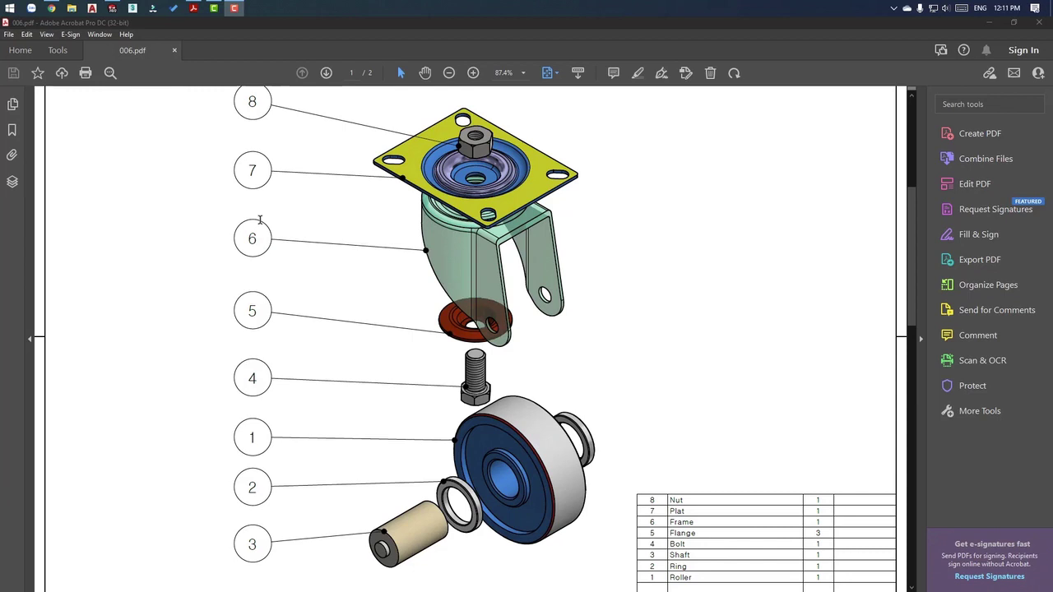
pyautogui.scroll(-5, 359, 323)
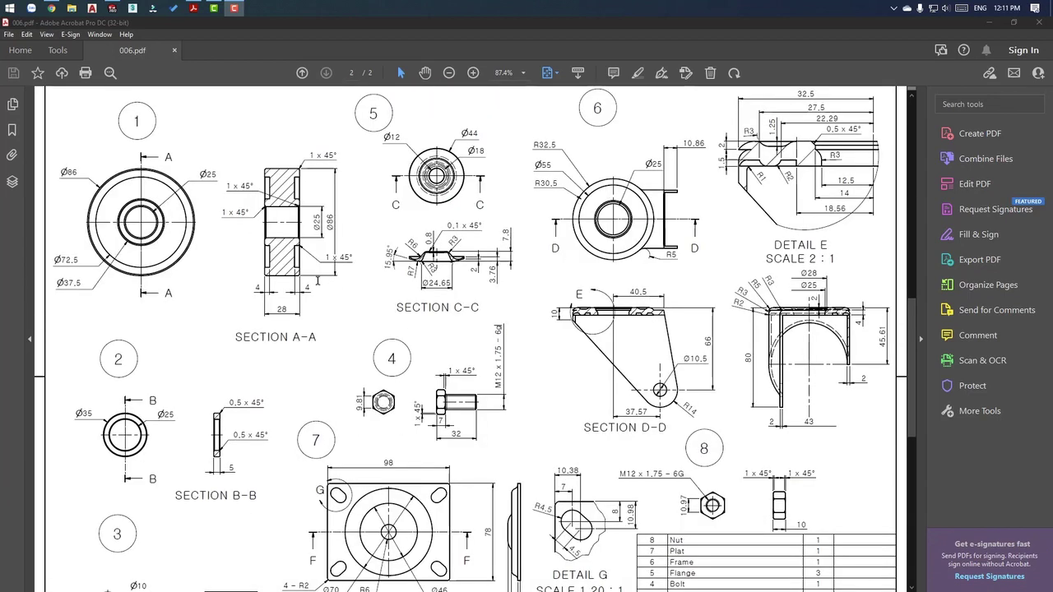
pyautogui.scroll(3, 280, 236)
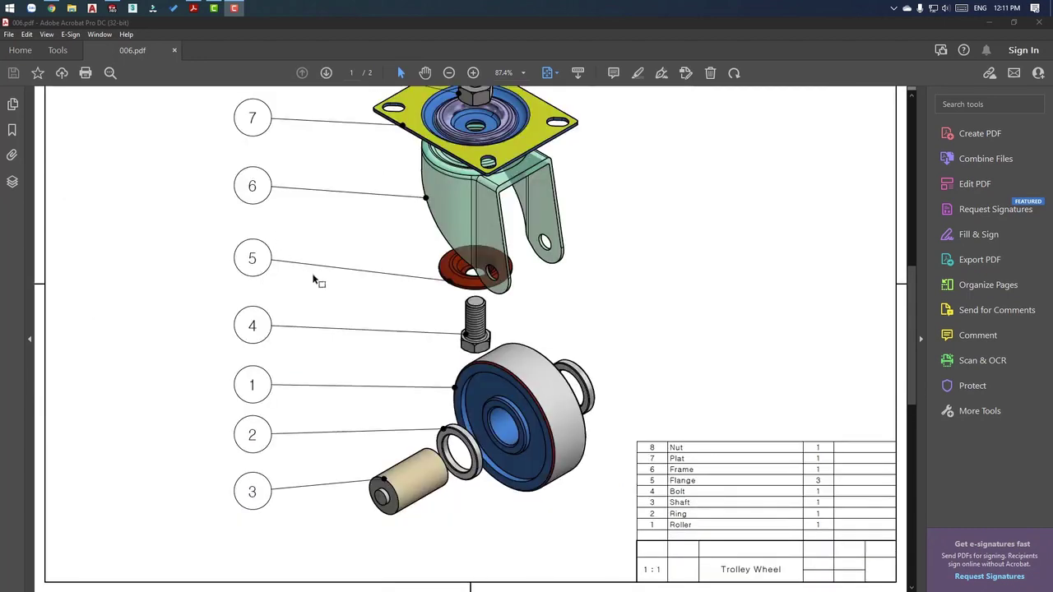
pyautogui.scroll(-3, 313, 281)
pyautogui.click(524, 73)
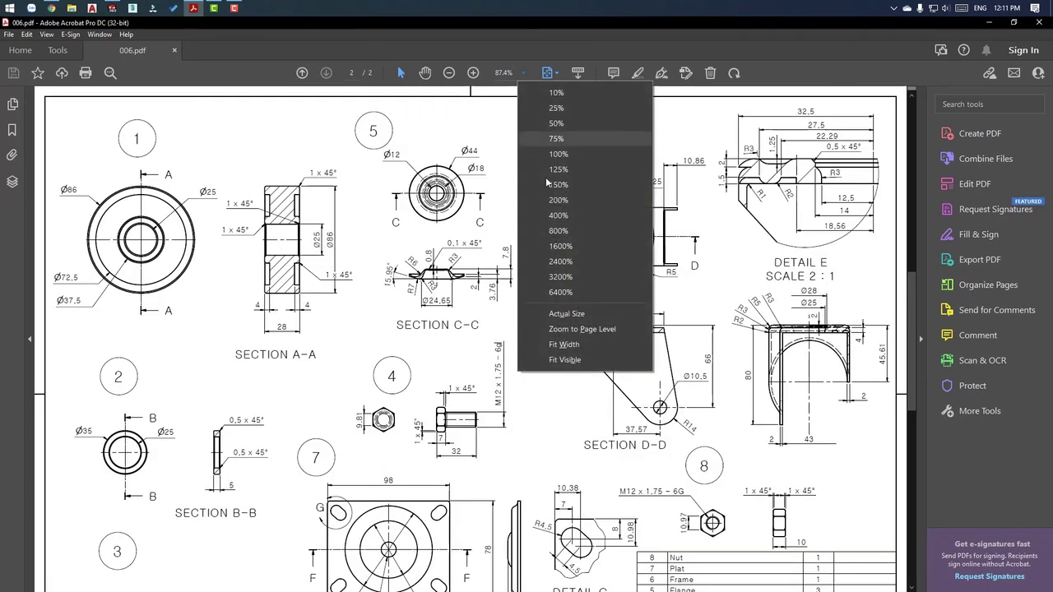
pyautogui.click(556, 170)
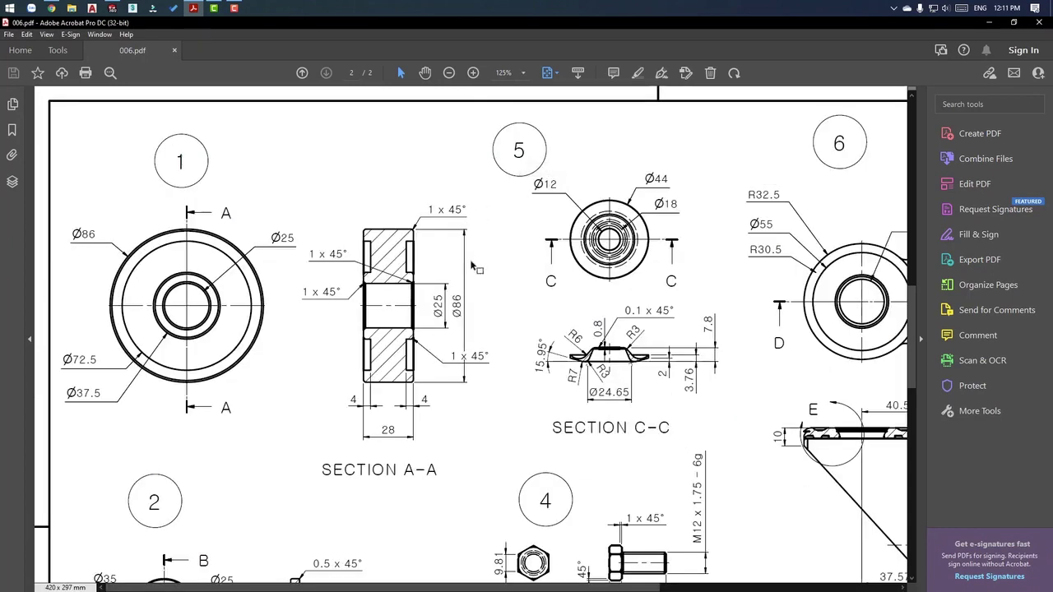
pyautogui.scroll(3, 322, 301)
pyautogui.scroll(-3, 322, 301)
# Zoom in to 200% and bring section A-A of the roller into view.
pyautogui.click(473, 72)
pyautogui.click(473, 72)
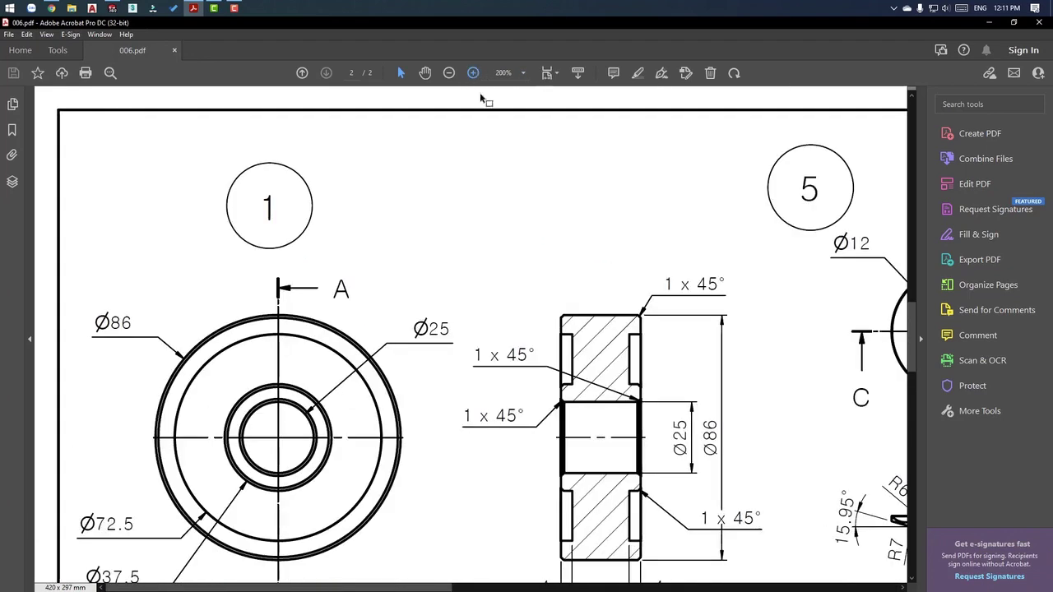
pyautogui.scroll(-1, 672, 372)
pyautogui.scroll(-1, 673, 372)
pyautogui.scroll(-1, 672, 372)
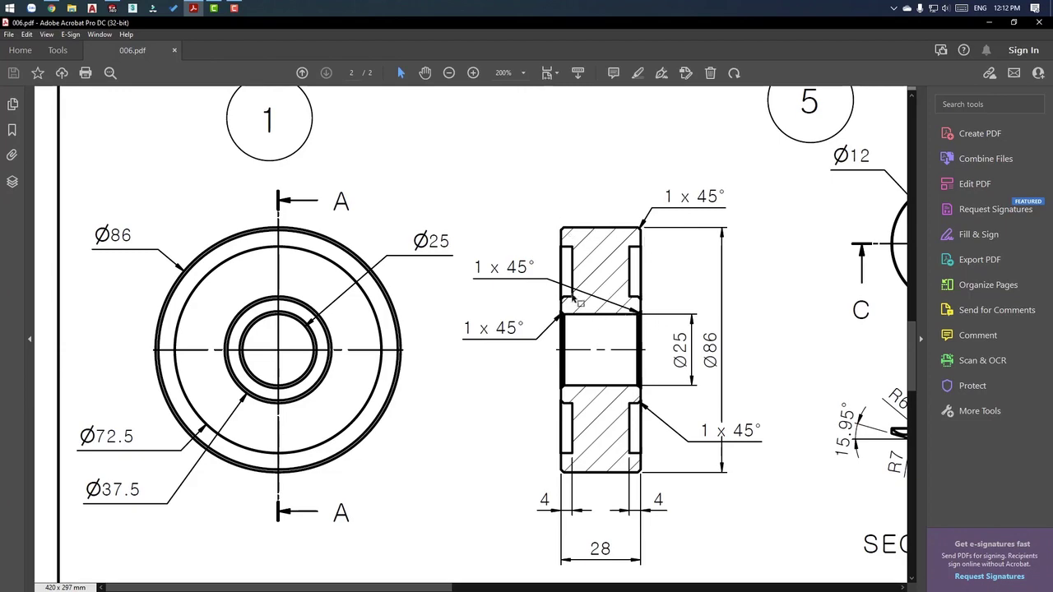
# From SOLIDWORKS's Open dialog, create a folder named 006 on the Desktop.
pyautogui.click(112, 9)
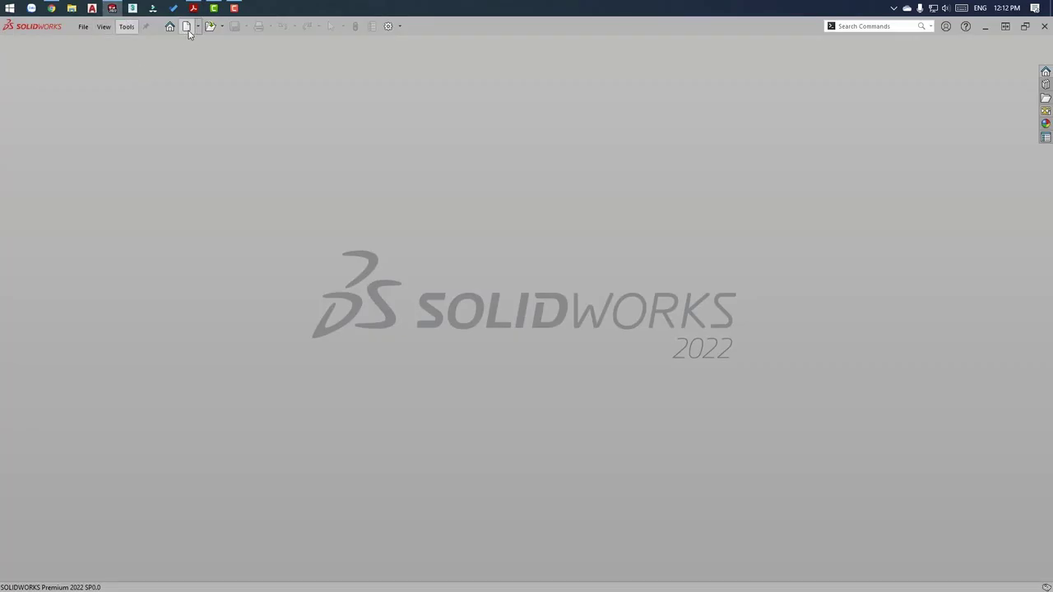
pyautogui.click(187, 27)
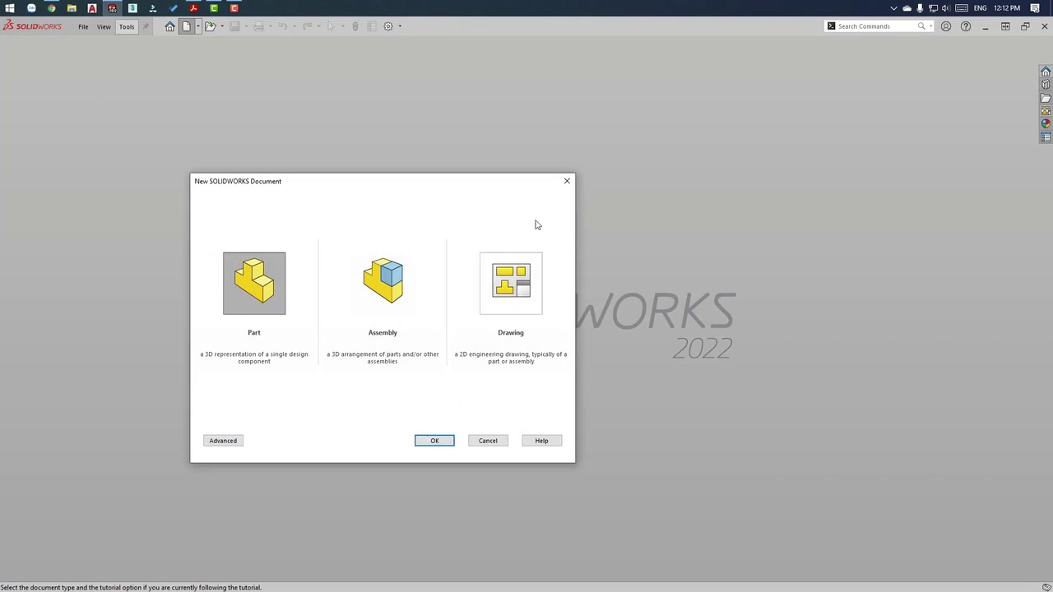
pyautogui.click(565, 182)
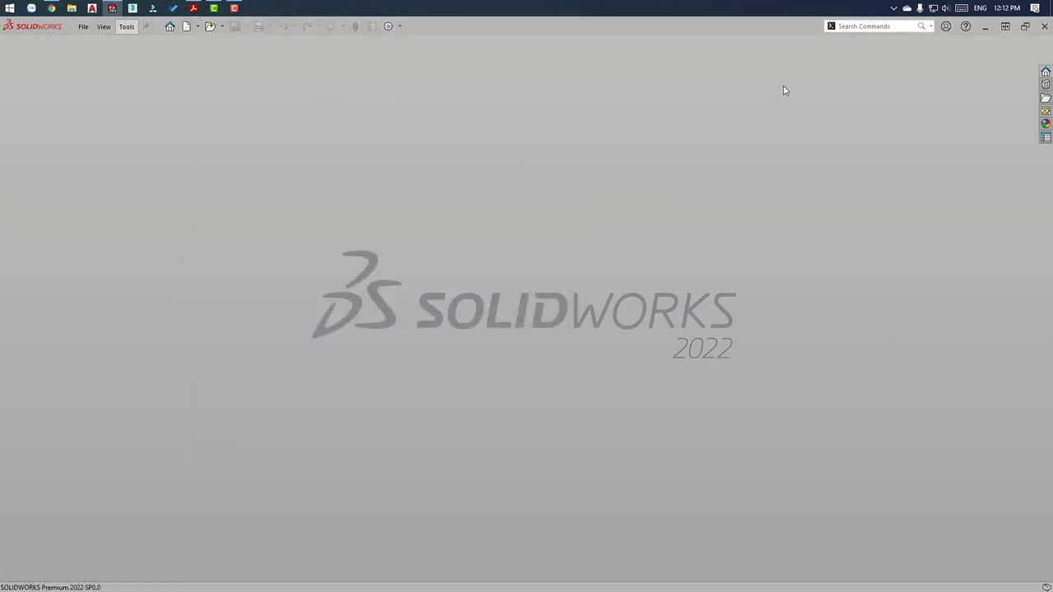
pyautogui.click(210, 27)
pyautogui.click(37, 92)
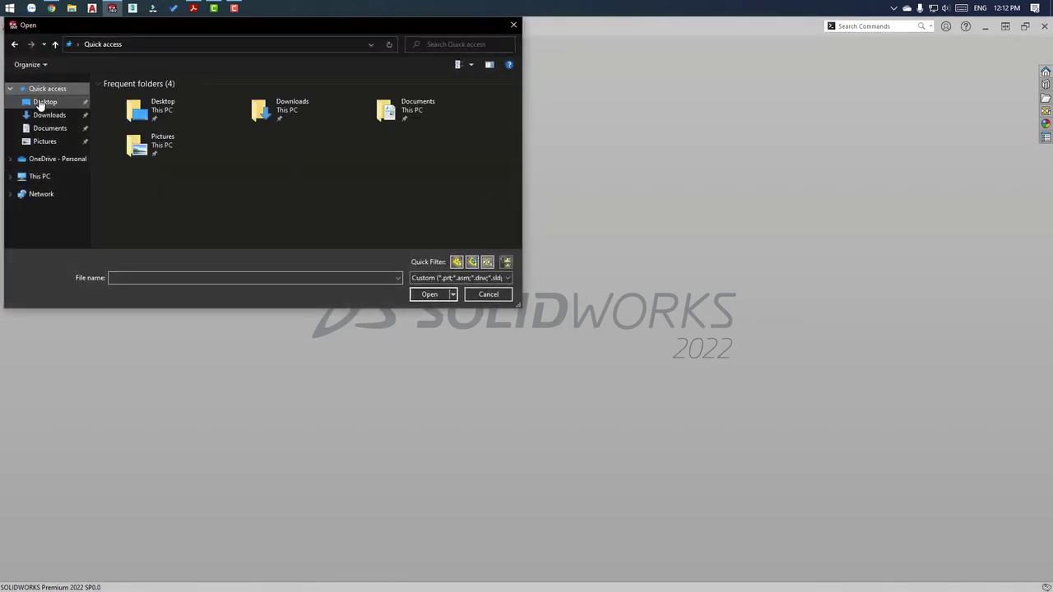
pyautogui.click(41, 102)
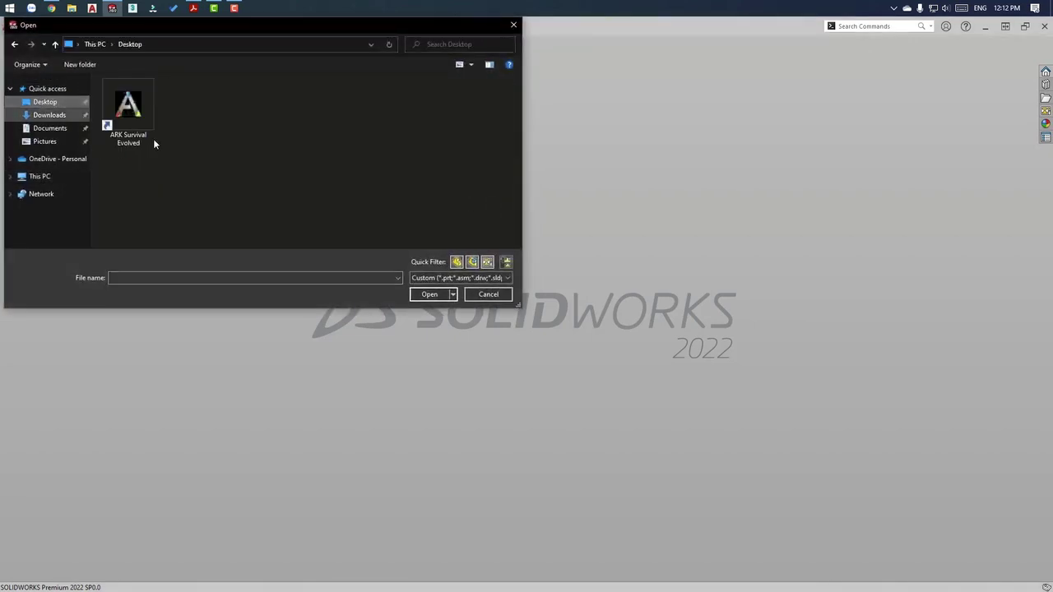
pyautogui.click(81, 64)
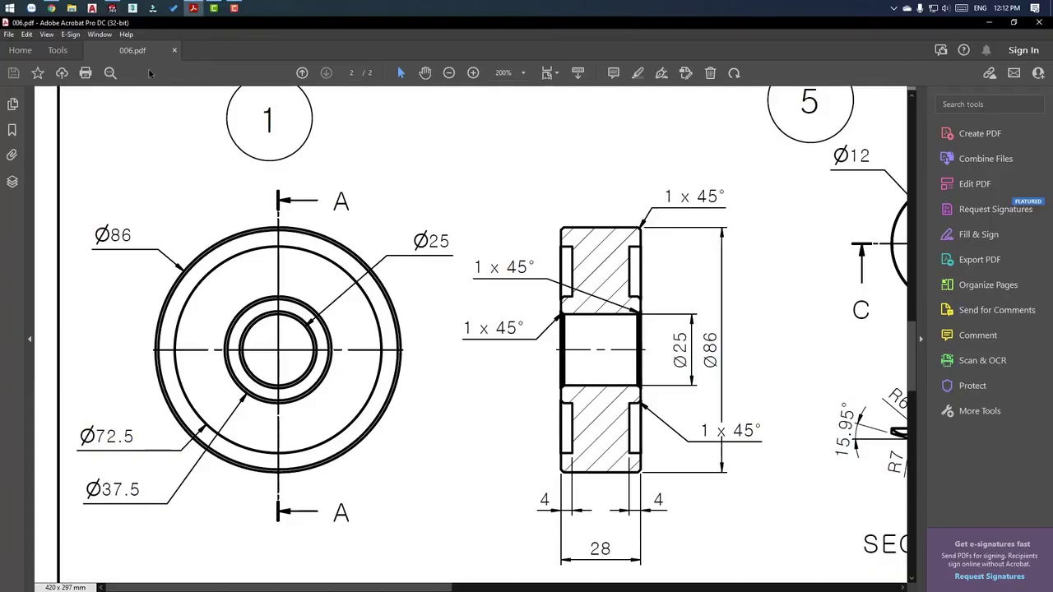
pyautogui.click(990, 22)
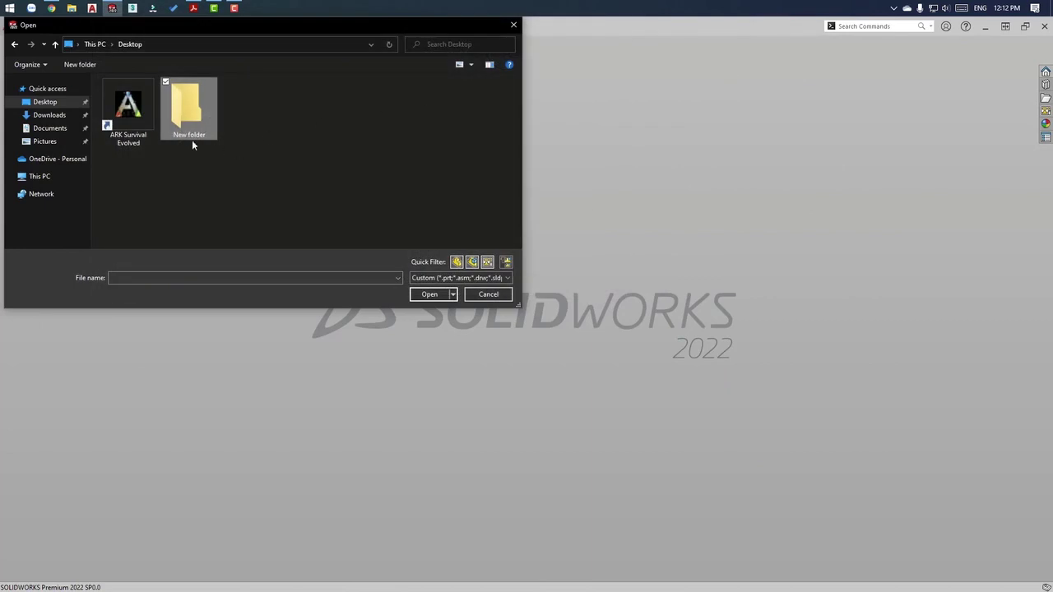
pyautogui.rightClick(188, 133)
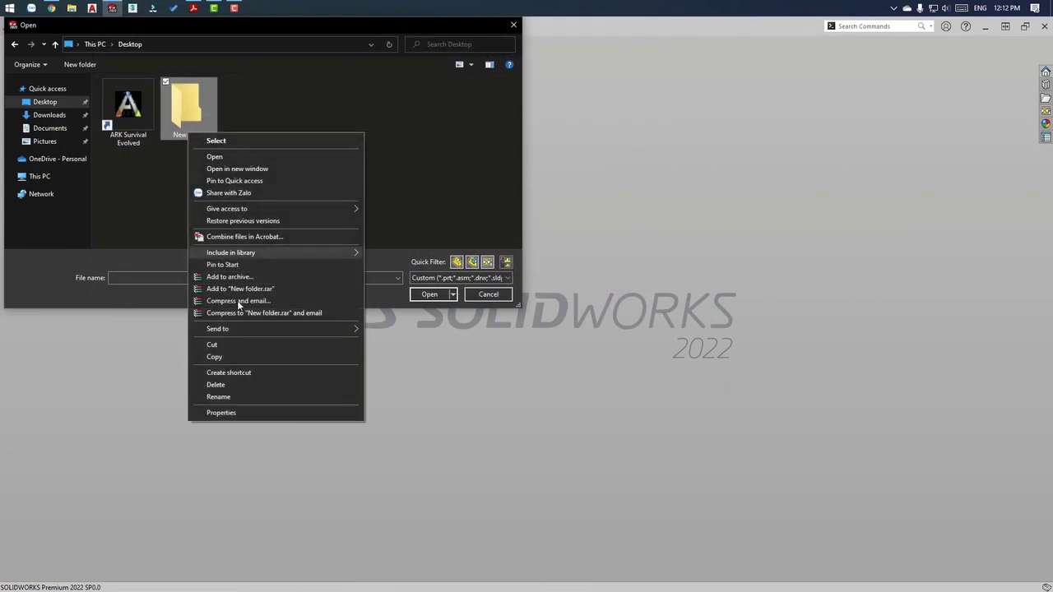
pyautogui.click(217, 395)
pyautogui.write('006')
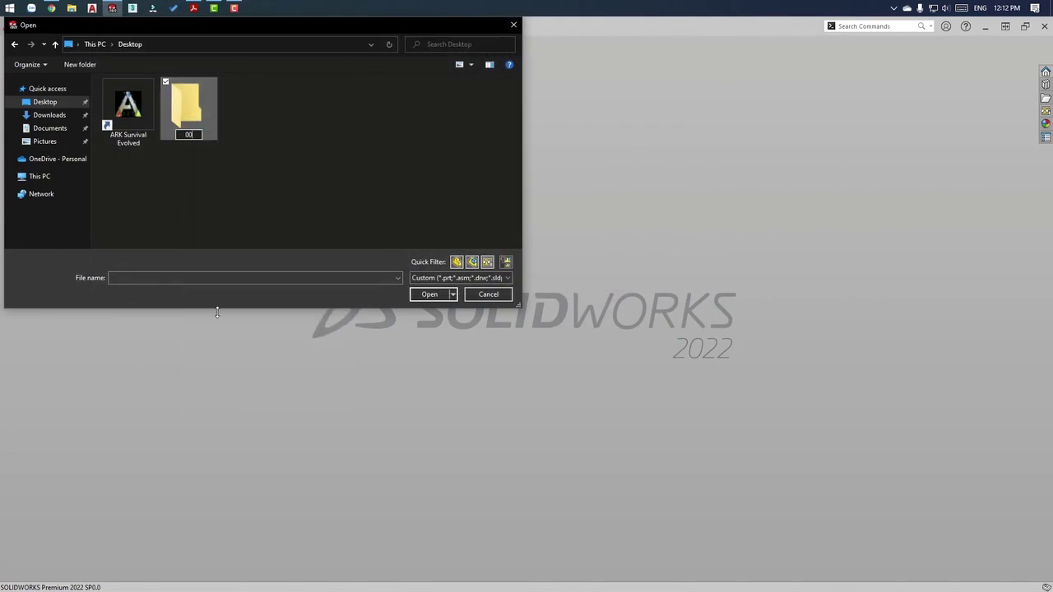
pyautogui.press('Return')
pyautogui.press('Return')
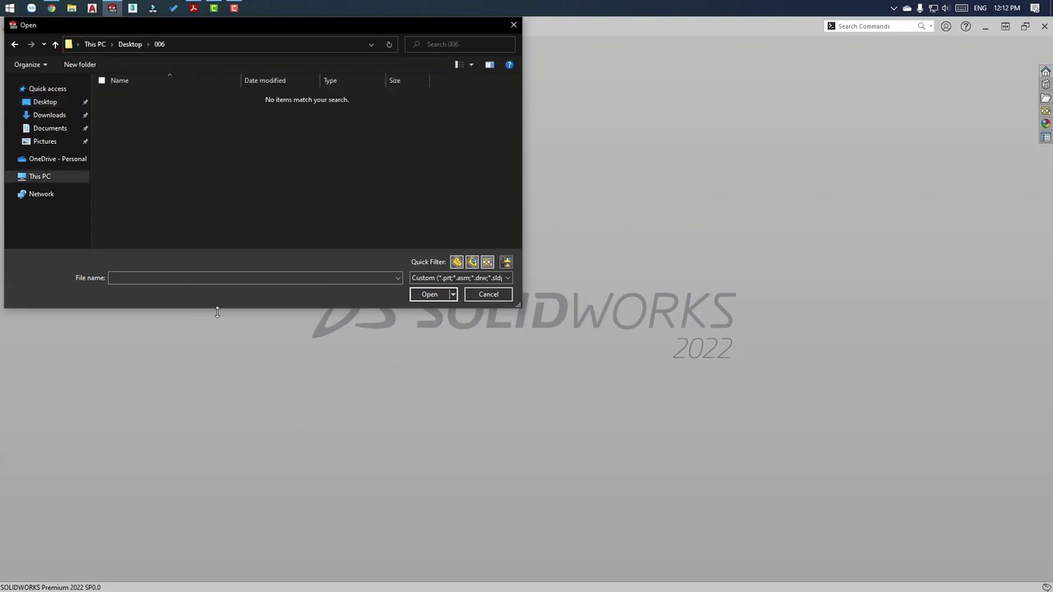
# Create an empty subfolder named PART inside 006 and close the dialog.
pyautogui.rightClick(169, 123)
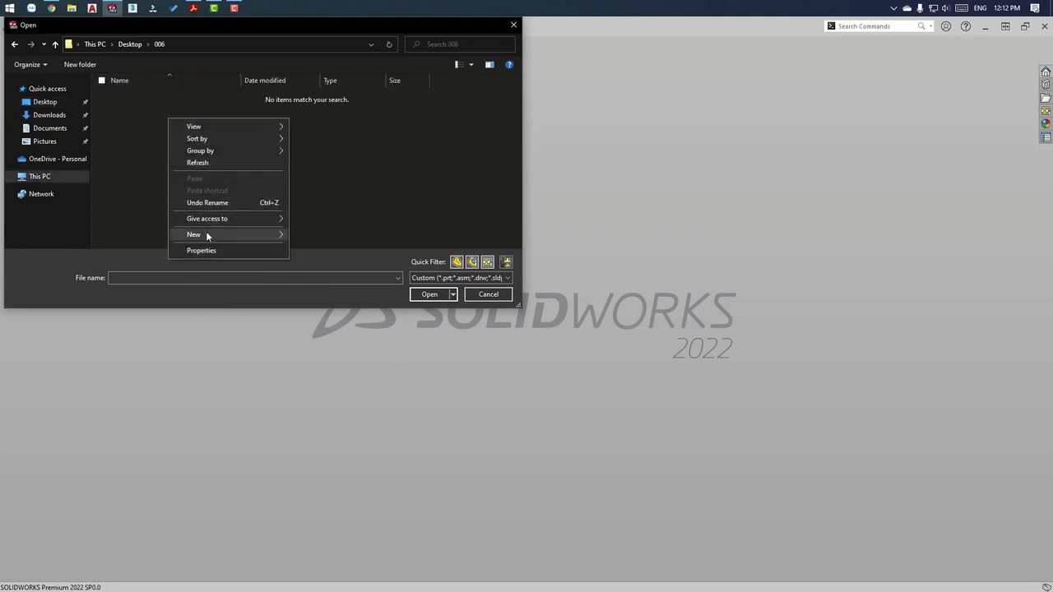
pyautogui.click(307, 239)
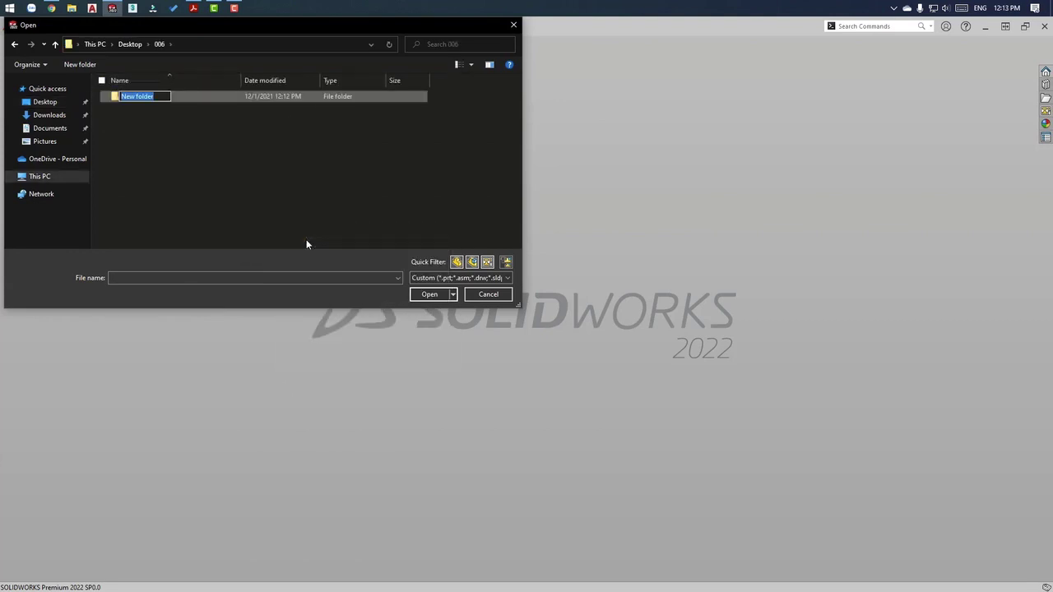
pyautogui.write('PA')
pyautogui.write('RT')
pyautogui.press('Return')
pyautogui.press('Return')
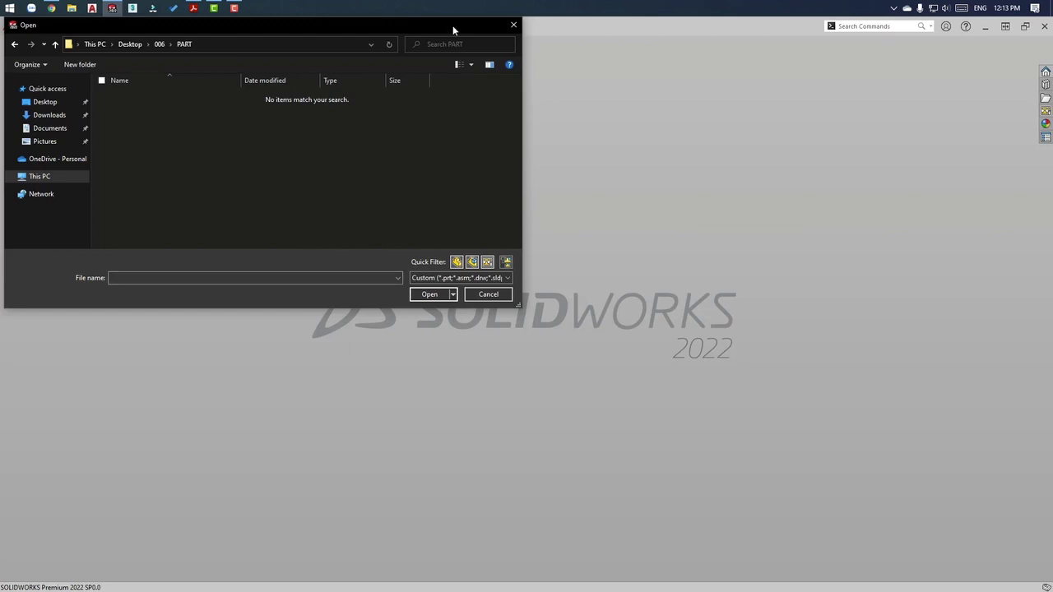
pyautogui.click(514, 24)
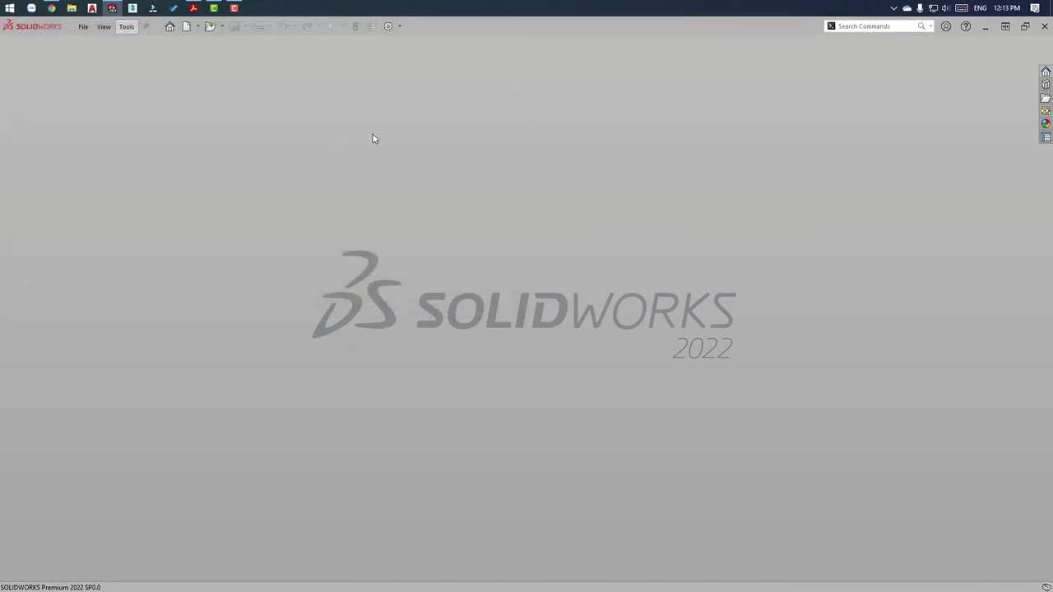
# Create a new part and save it as 006-01.SLDPRT in Desktop\006\PART.
pyautogui.click(187, 27)
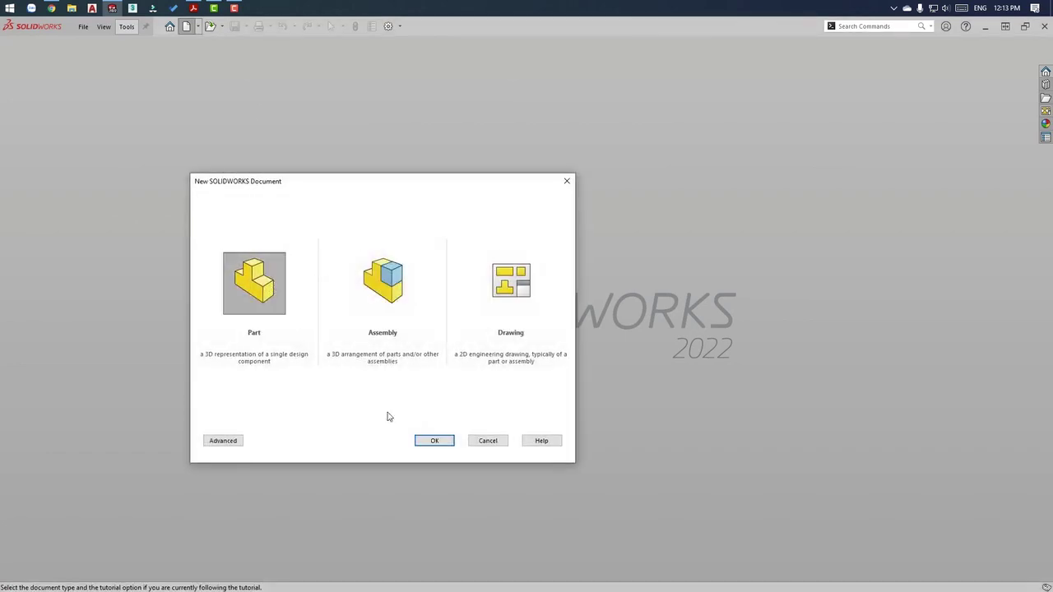
pyautogui.click(448, 442)
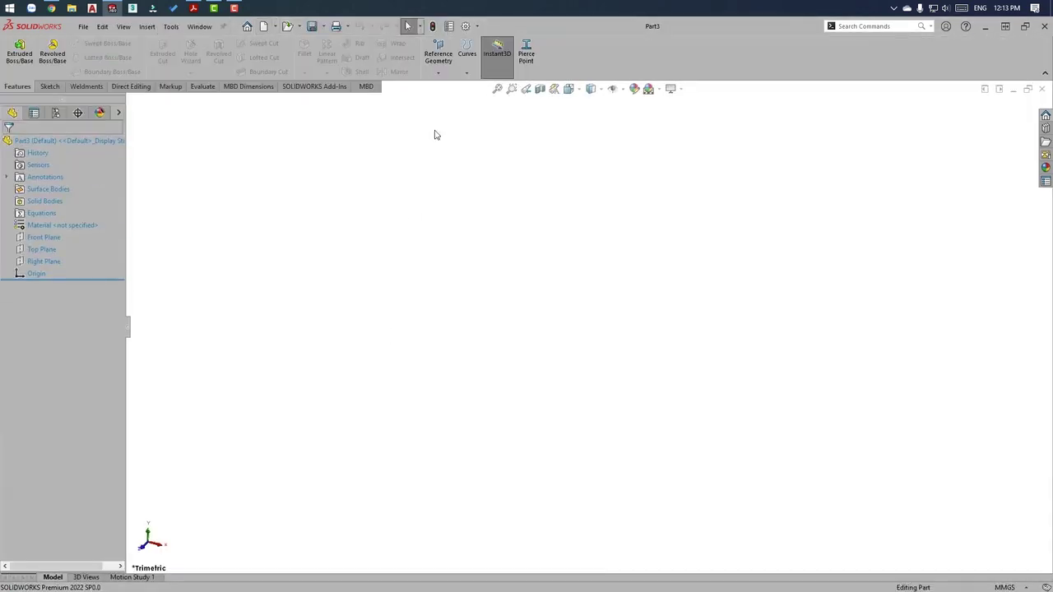
pyautogui.click(313, 29)
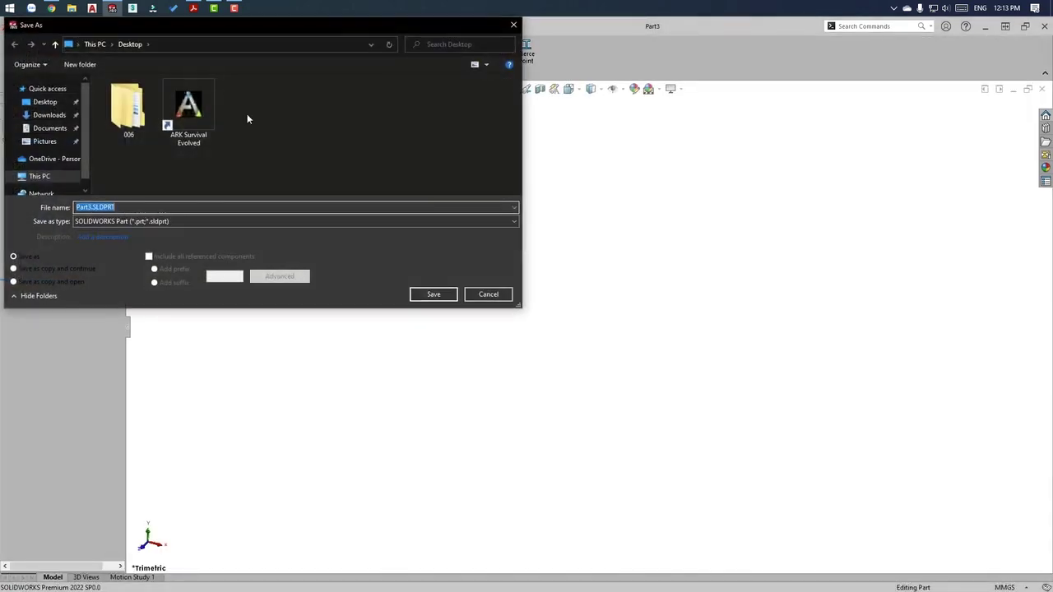
pyautogui.doubleClick(141, 116)
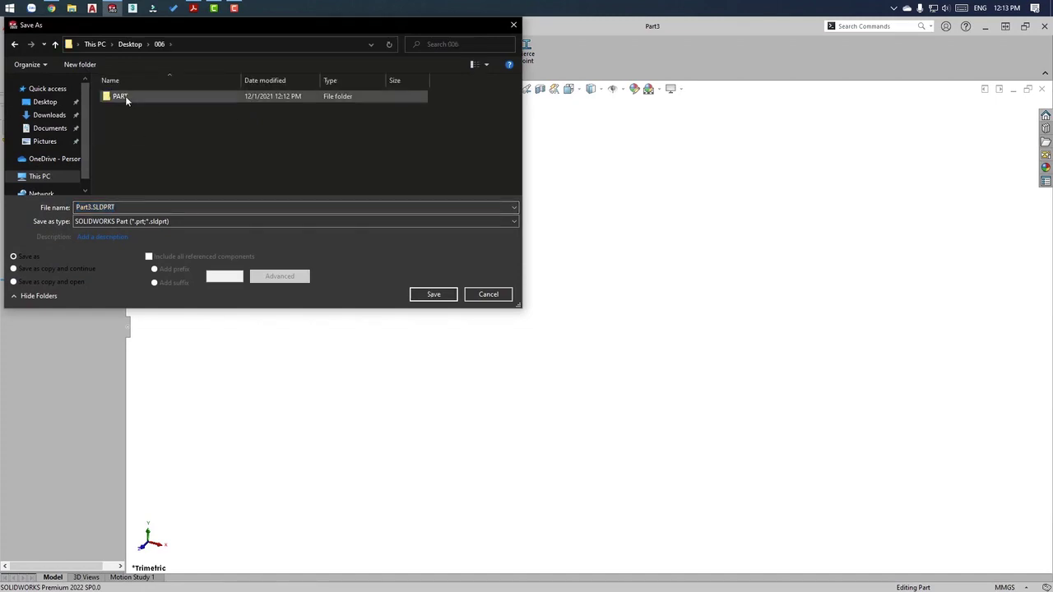
pyautogui.doubleClick(125, 96)
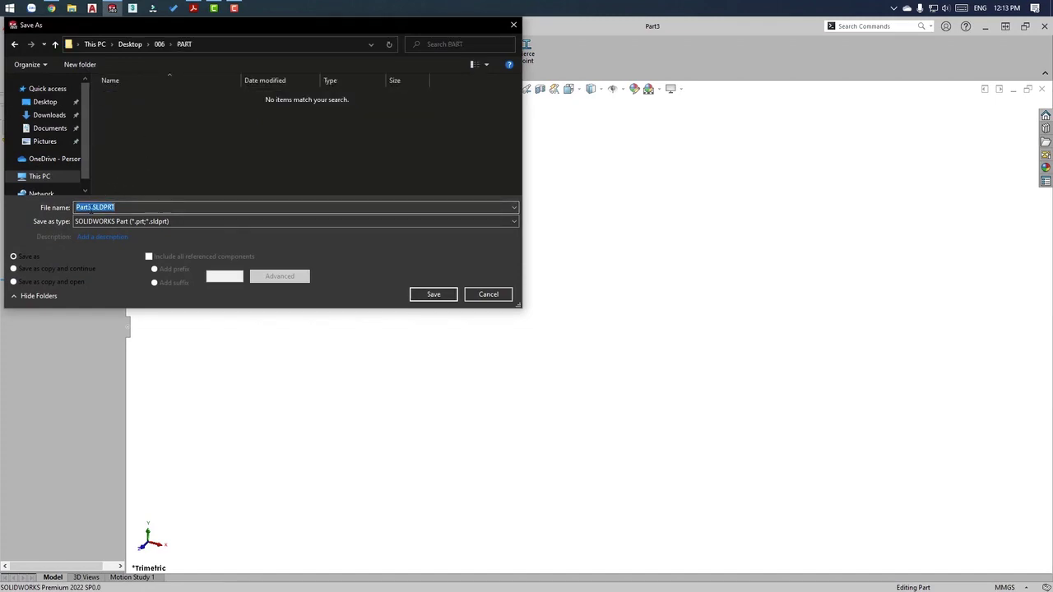
pyautogui.doubleClick(85, 207)
pyautogui.write('00')
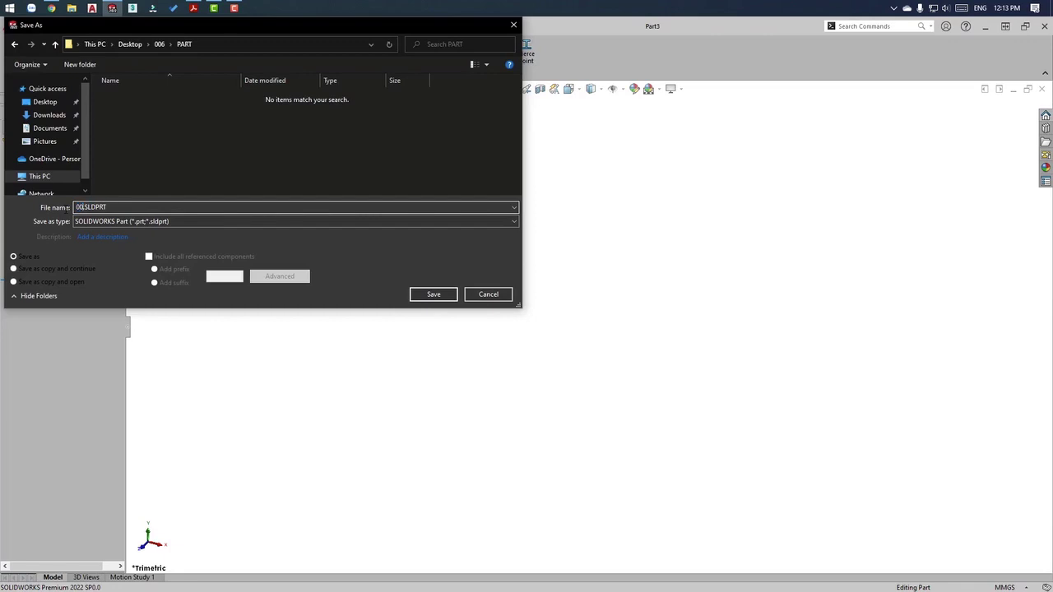
pyautogui.write('6-1')
pyautogui.press('BackSpace')
pyautogui.write('01')
pyautogui.press('Return')
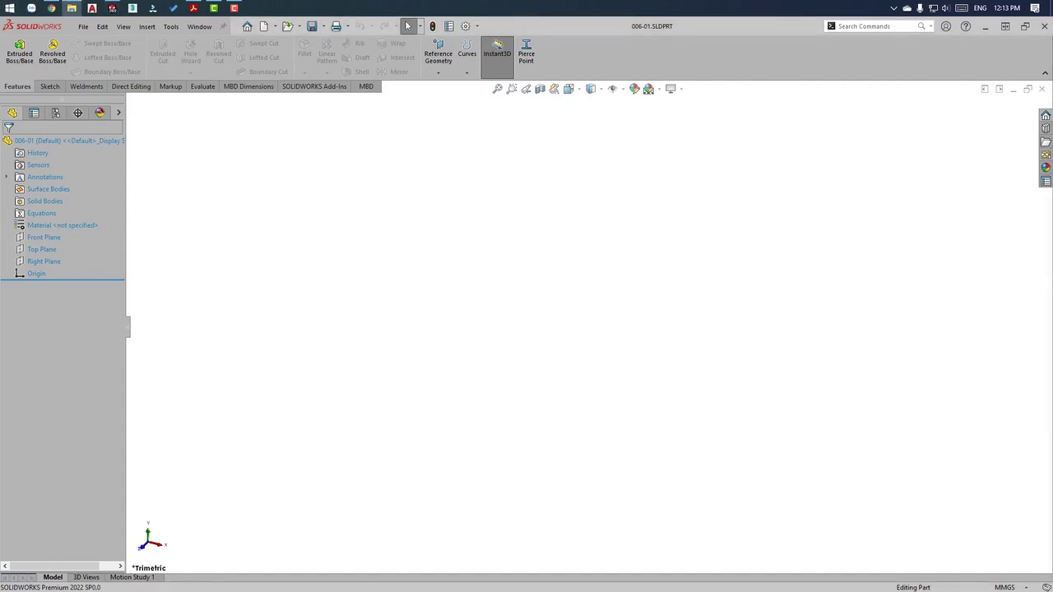
# In File Explorer, preview 006-01.SLDPRT in Desktop\006\PART, then close the window.
pyautogui.press('super+e')
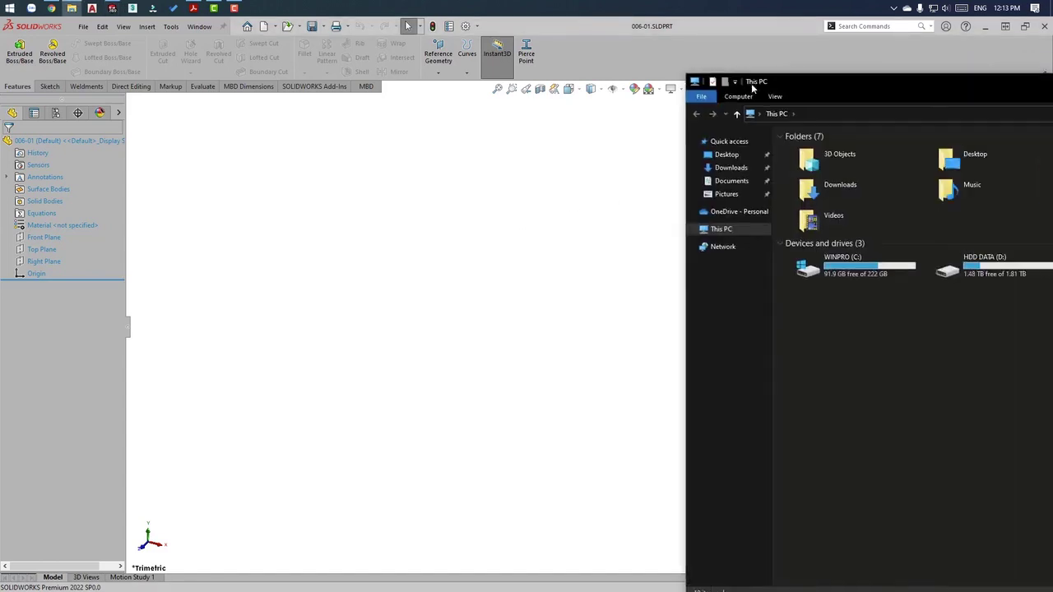
pyautogui.moveTo(751, 83); pyautogui.dragTo(200, 36)
pyautogui.click(72, 98)
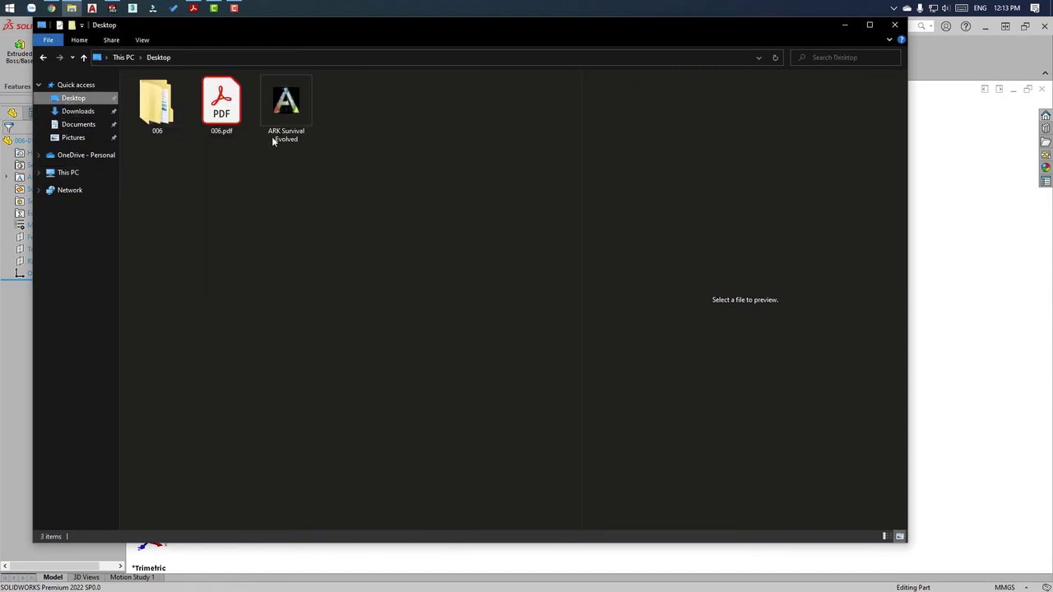
pyautogui.click(175, 96)
pyautogui.doubleClick(175, 96)
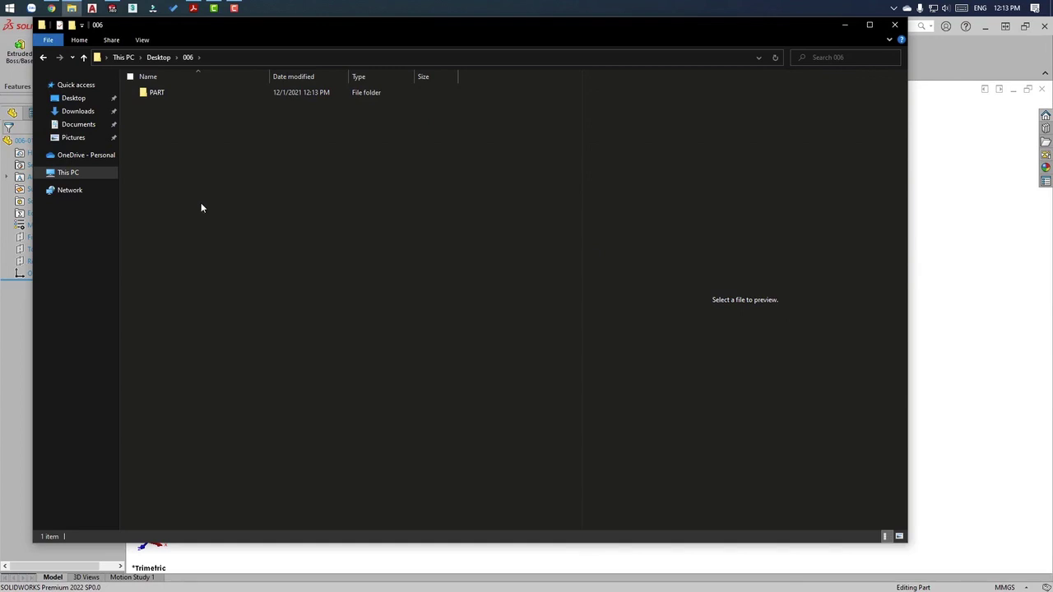
pyautogui.click(157, 92)
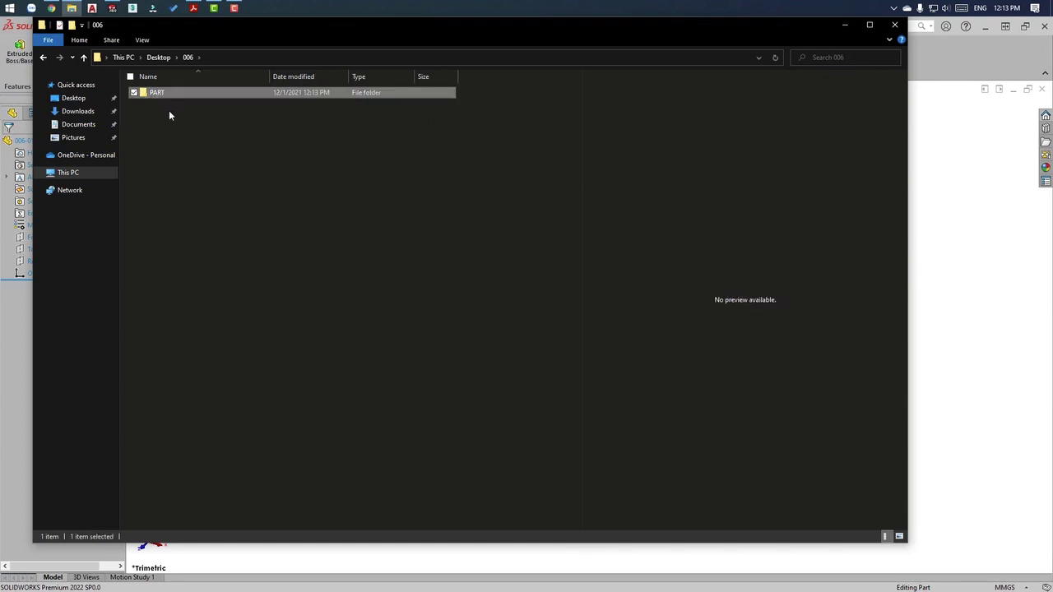
pyautogui.click(170, 113)
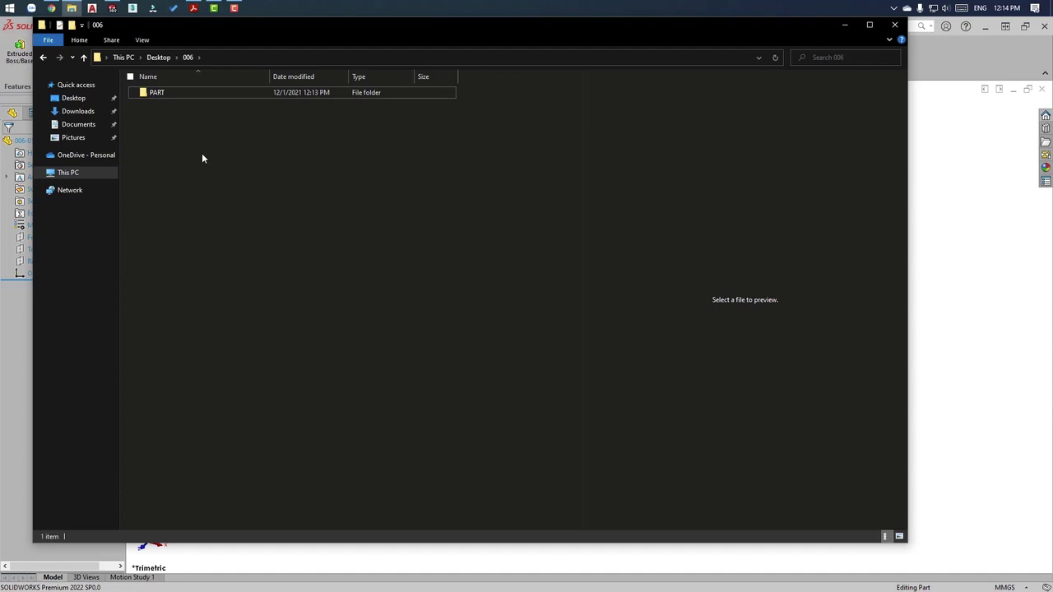
pyautogui.doubleClick(168, 93)
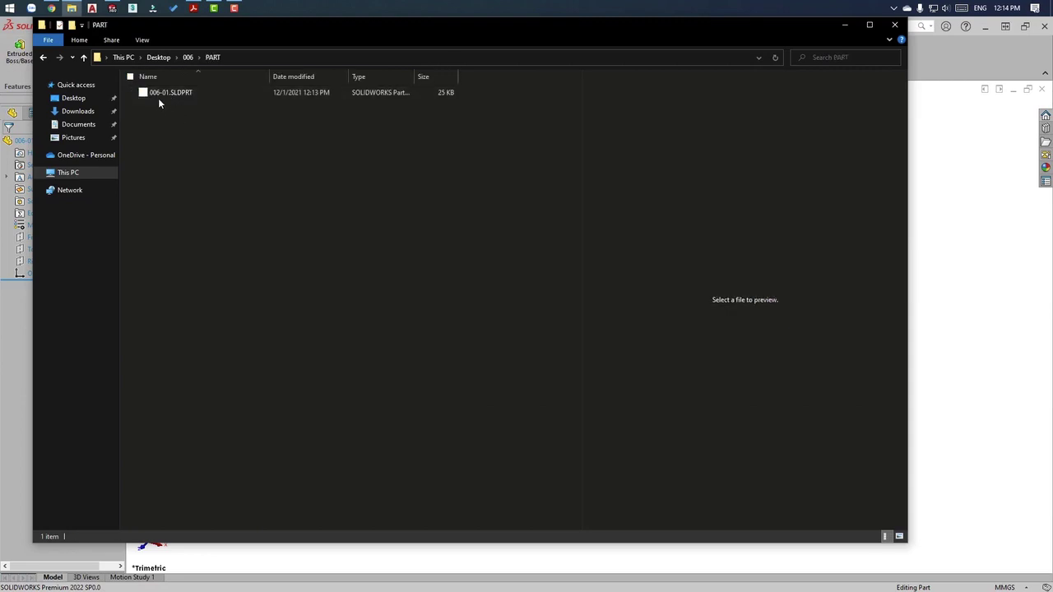
pyautogui.click(162, 93)
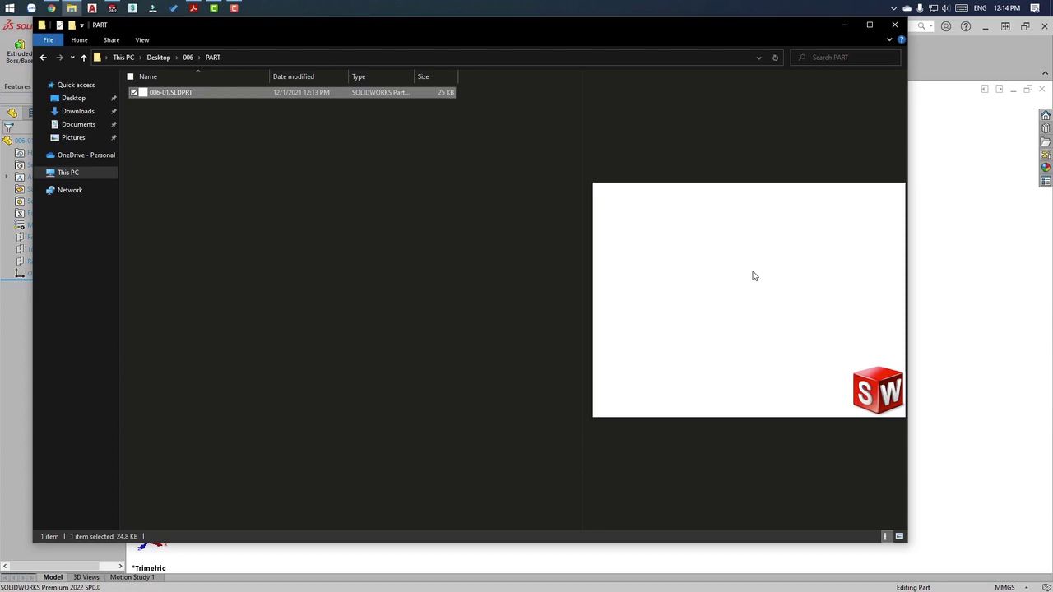
pyautogui.click(895, 25)
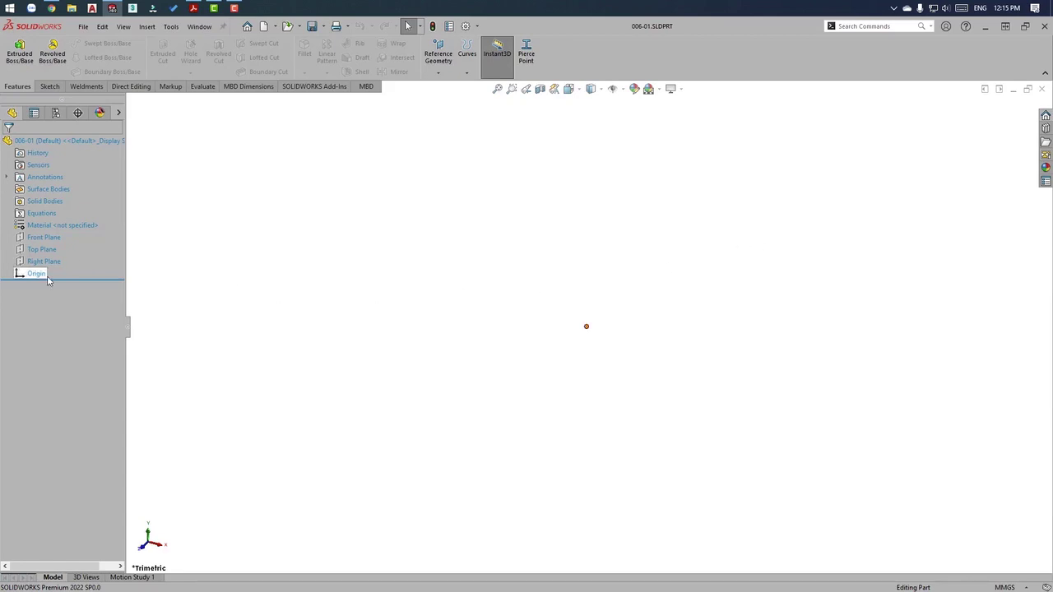
# Sketch a 28 mm horizontal centerline from the origin on the Front Plane.
pyautogui.click(46, 238)
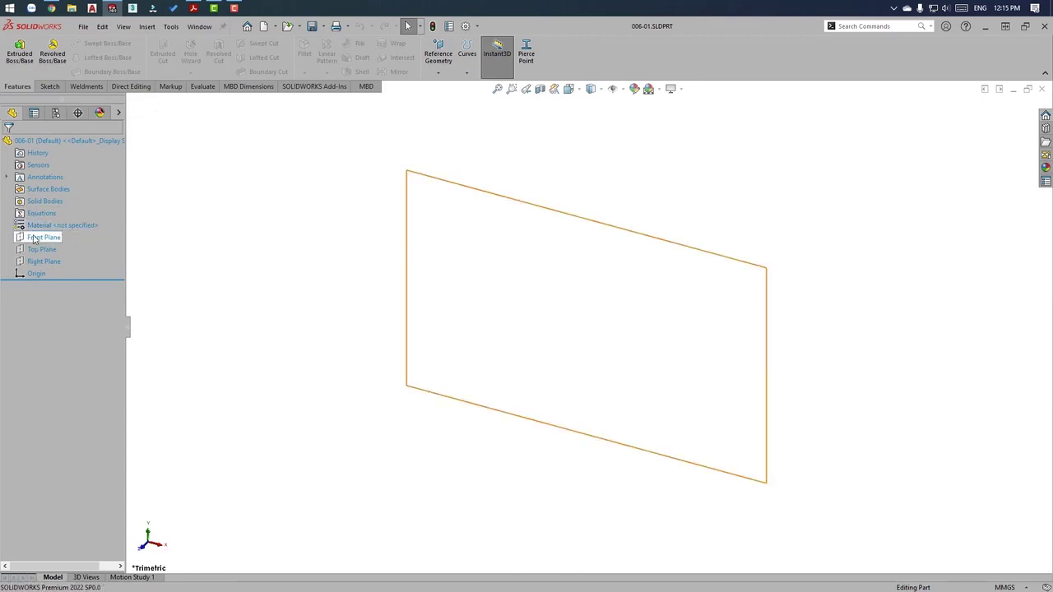
pyautogui.click(44, 237)
pyautogui.click(55, 223)
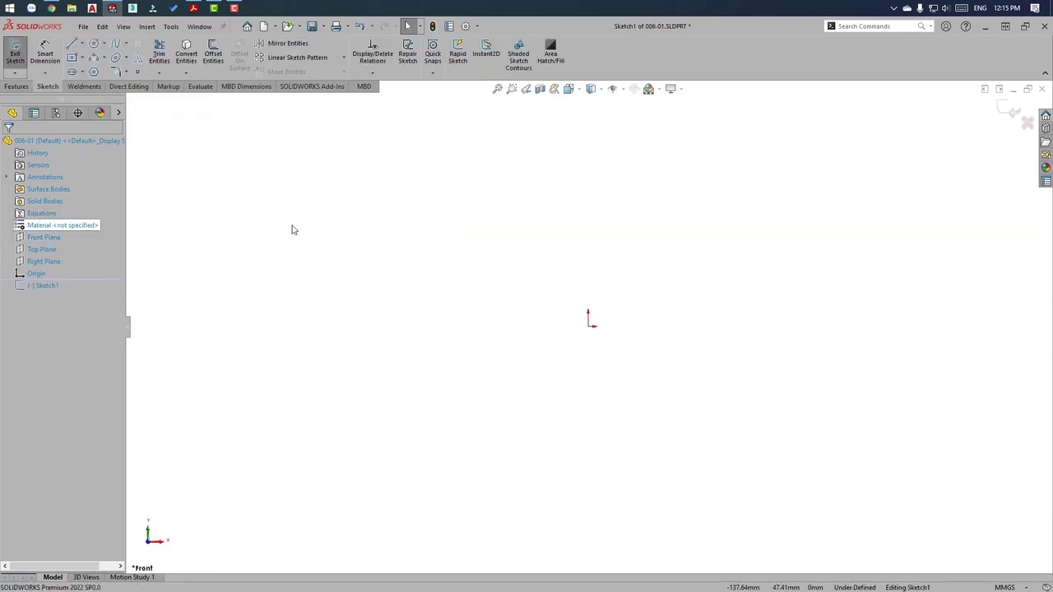
pyautogui.click(81, 47)
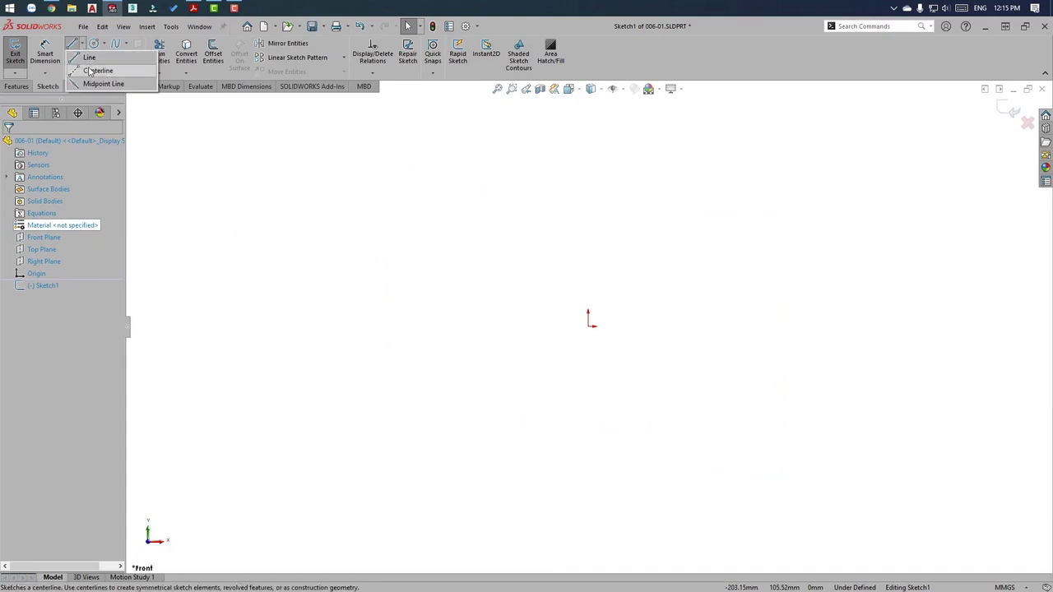
pyautogui.click(91, 71)
pyautogui.click(589, 327)
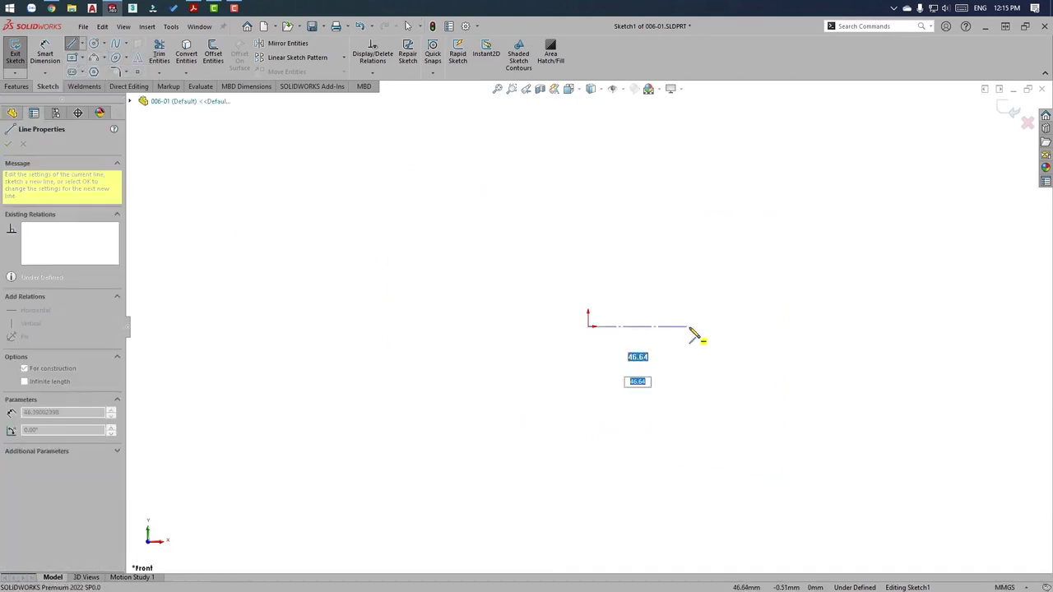
pyautogui.write('86')
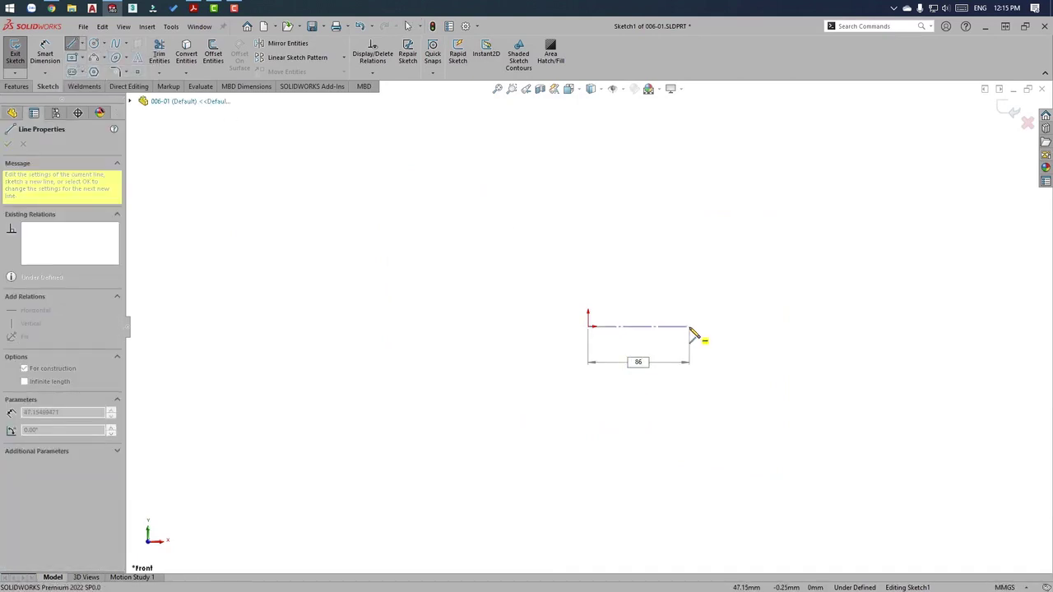
pyautogui.press('BackSpace')
pyautogui.press('BackSpace')
pyautogui.write('28')
pyautogui.press('Return')
pyautogui.press('Escape')
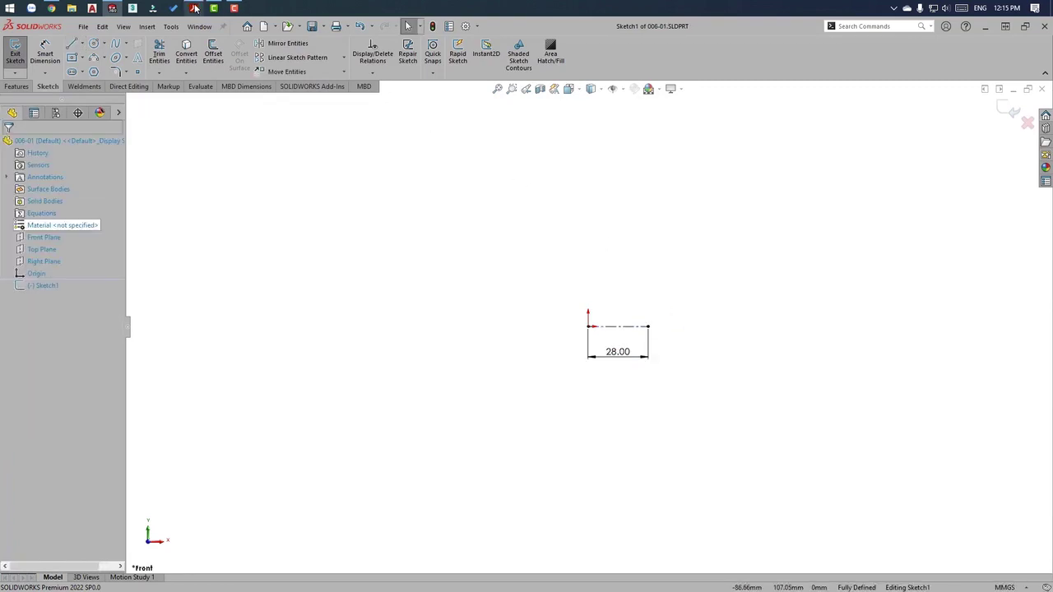
pyautogui.click(195, 8)
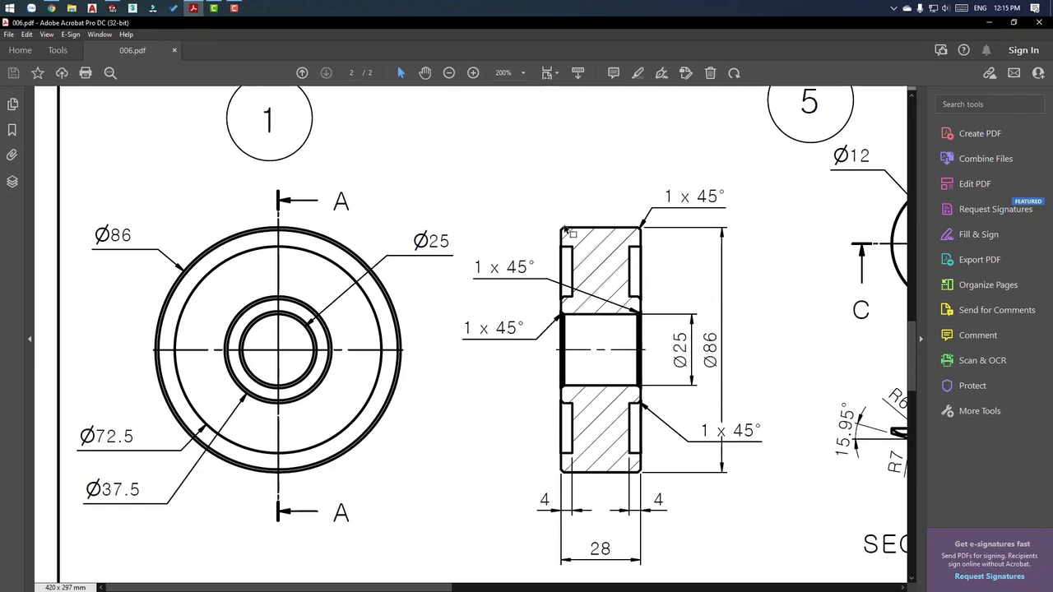
# Draw a corner rectangle above the centerline in Sketch1.
pyautogui.click(992, 23)
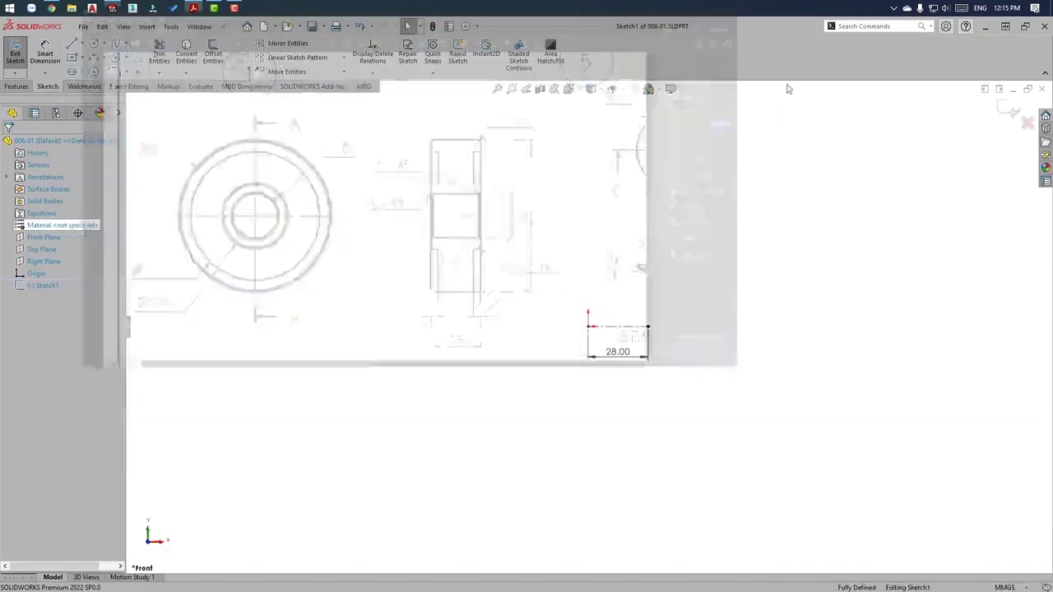
pyautogui.click(82, 59)
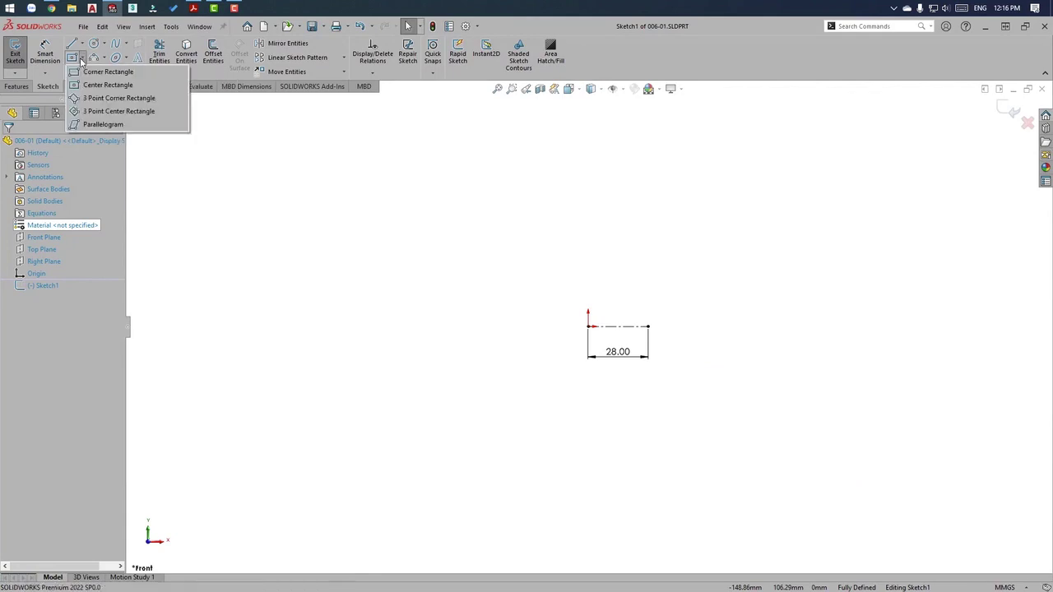
pyautogui.click(78, 73)
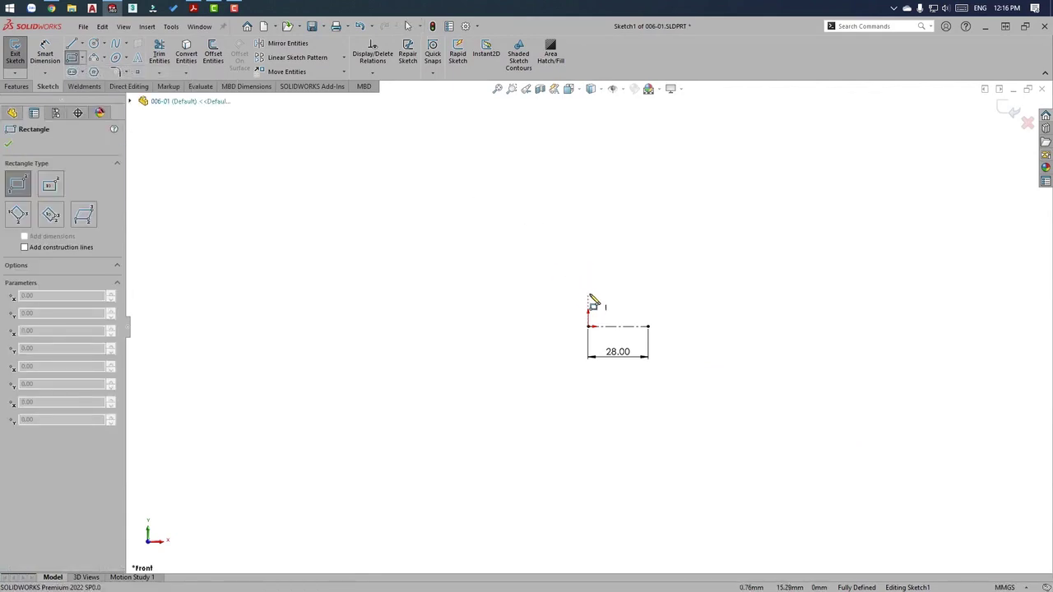
pyautogui.click(589, 294)
pyautogui.click(649, 232)
pyautogui.press('Escape')
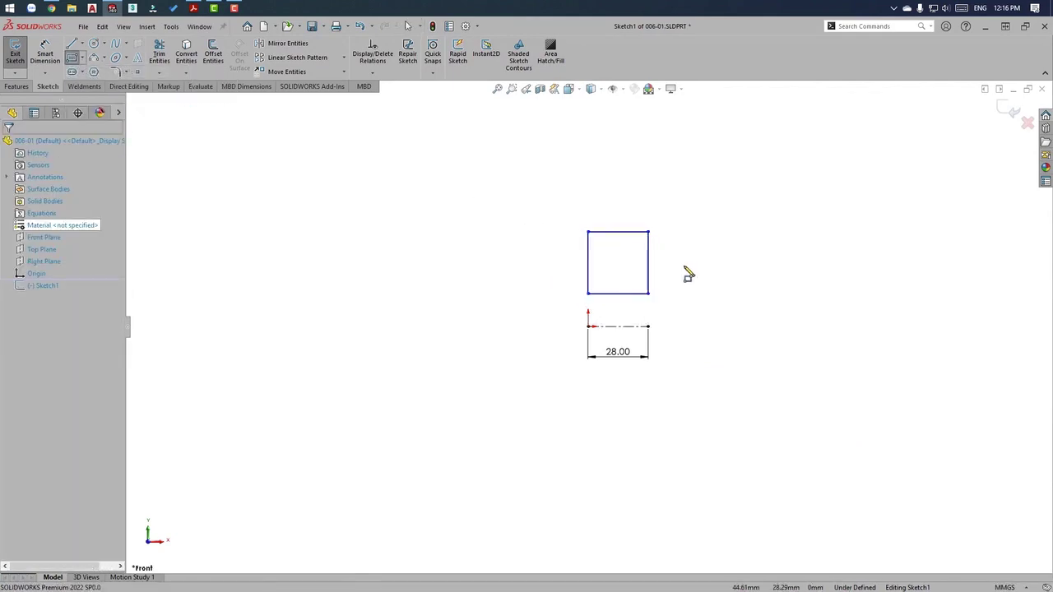
# Dimension the rectangle 25 mm from the centerline and its top edge as Ø86.
pyautogui.press('d')
pyautogui.scroll(-2, 705, 233)
pyautogui.scroll(-2, 576, 379)
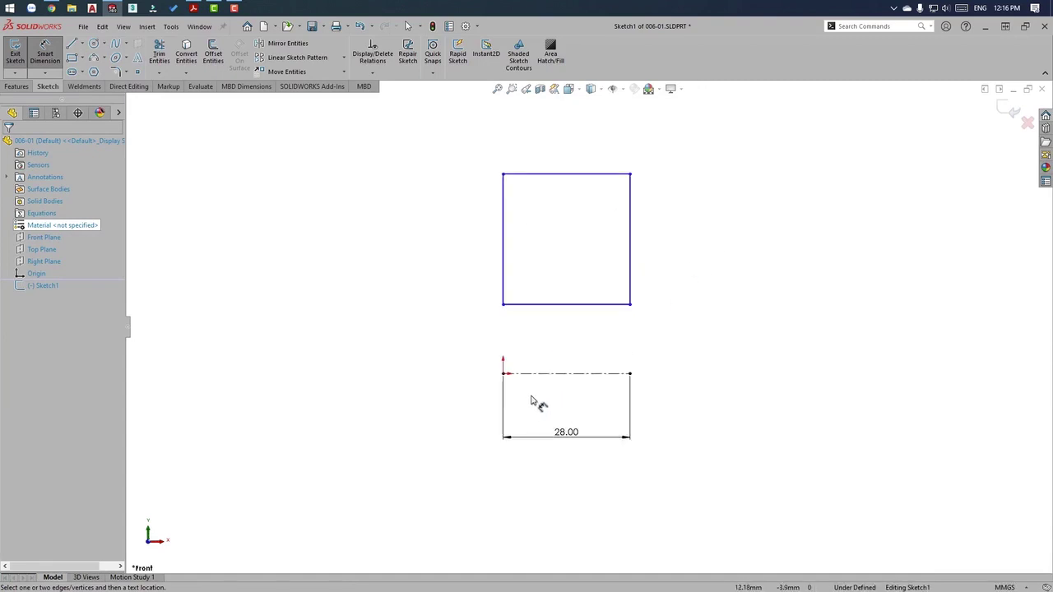
pyautogui.click(572, 305)
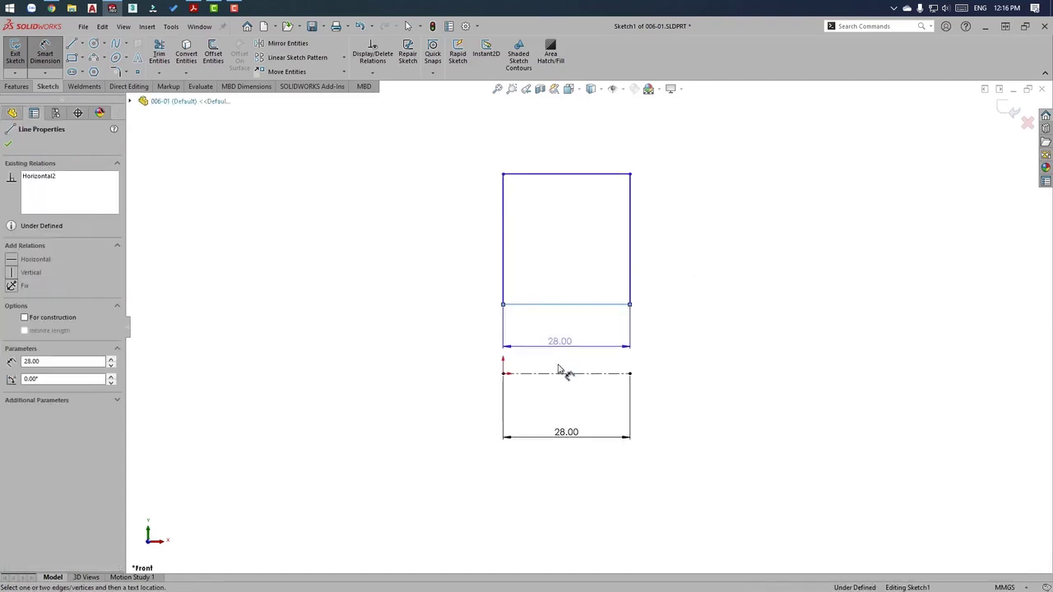
pyautogui.click(632, 390)
pyautogui.click(677, 381)
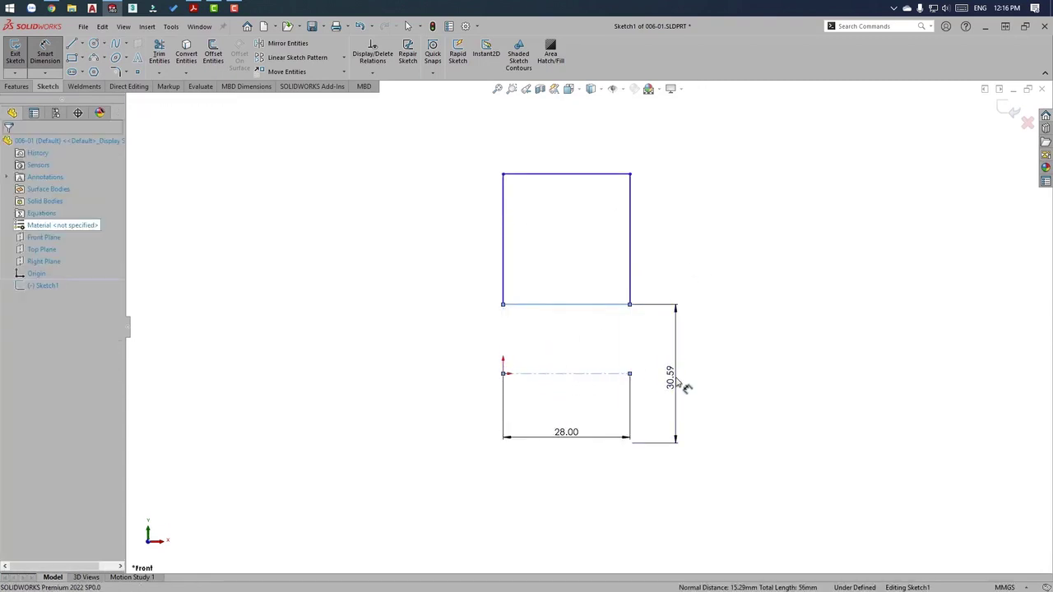
pyautogui.write('25')
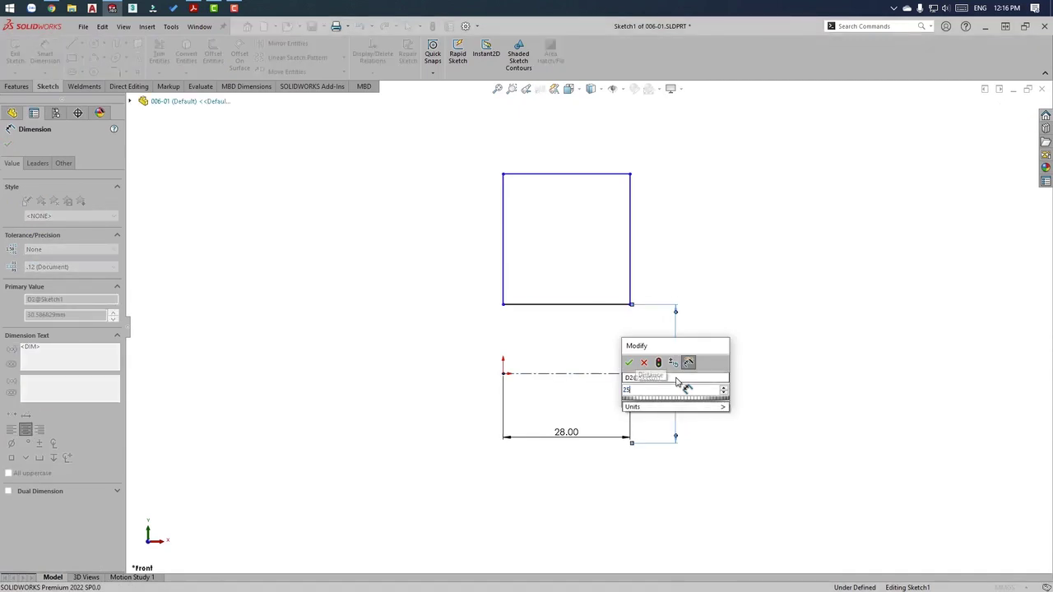
pyautogui.press('Return')
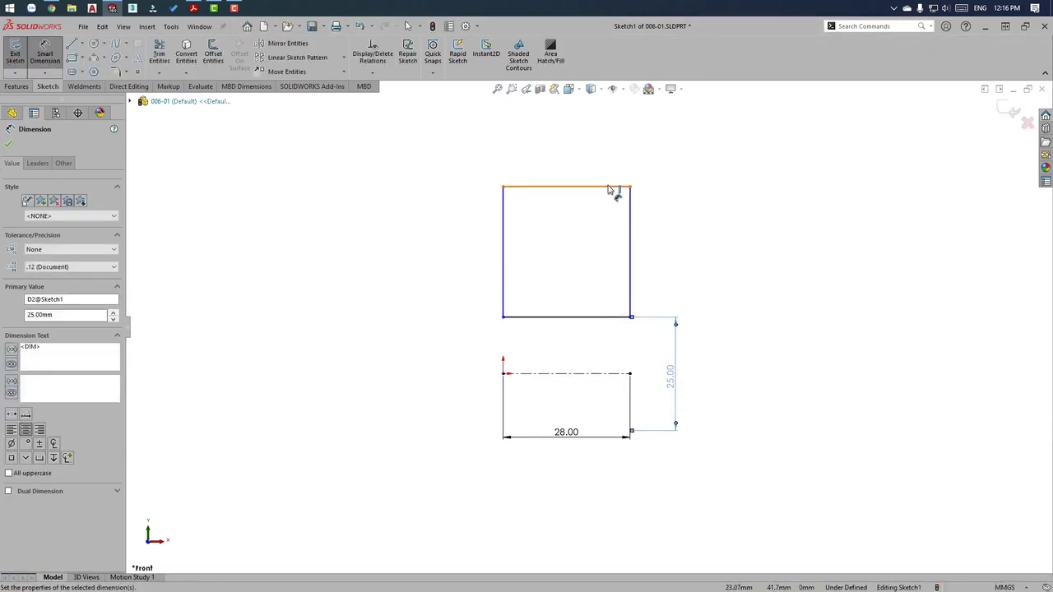
pyautogui.click(611, 188)
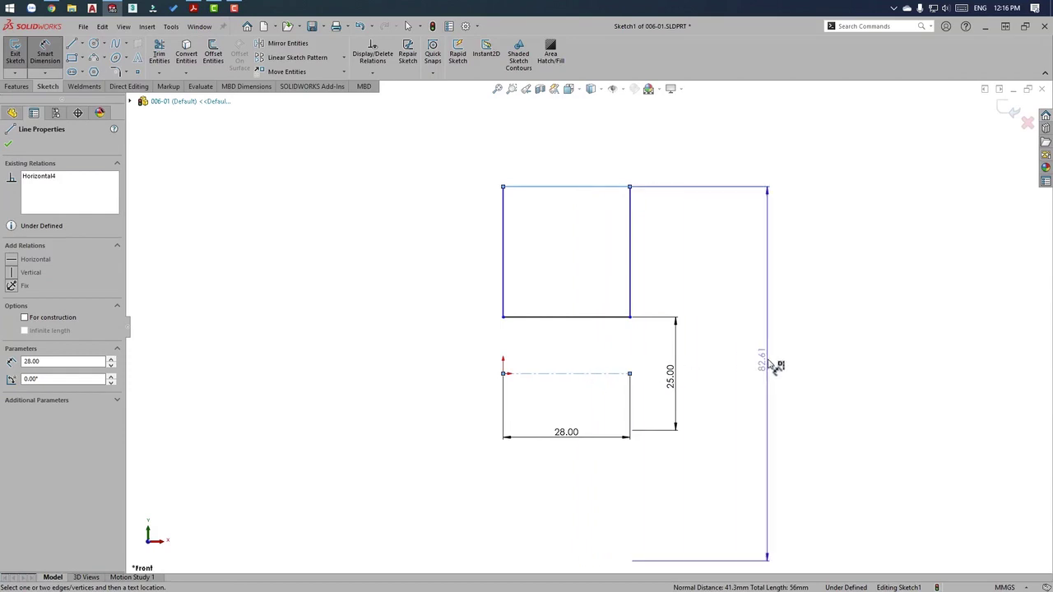
pyautogui.click(773, 365)
pyautogui.write('86')
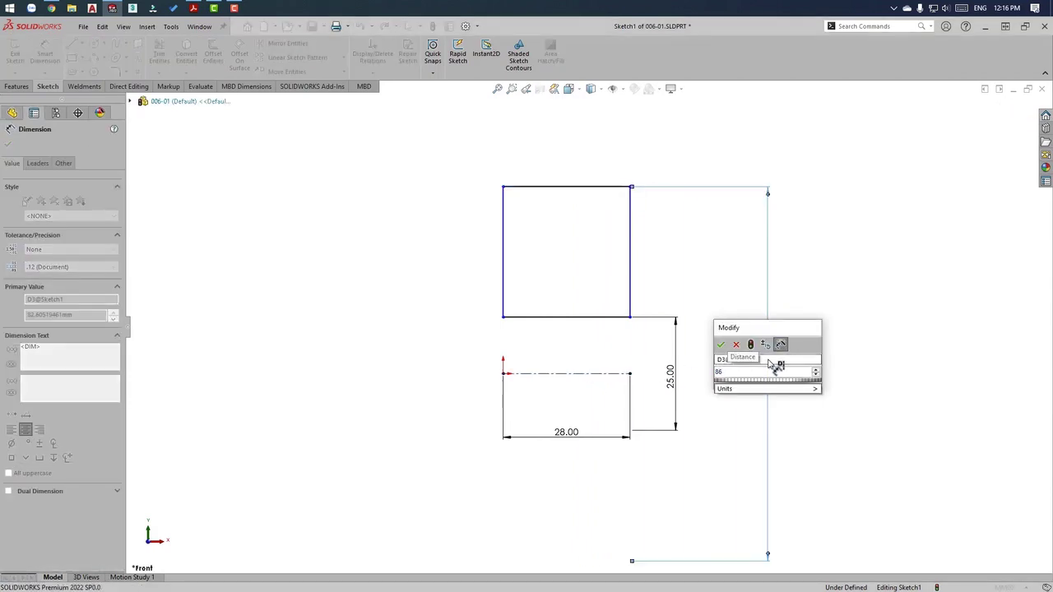
pyautogui.press('Return')
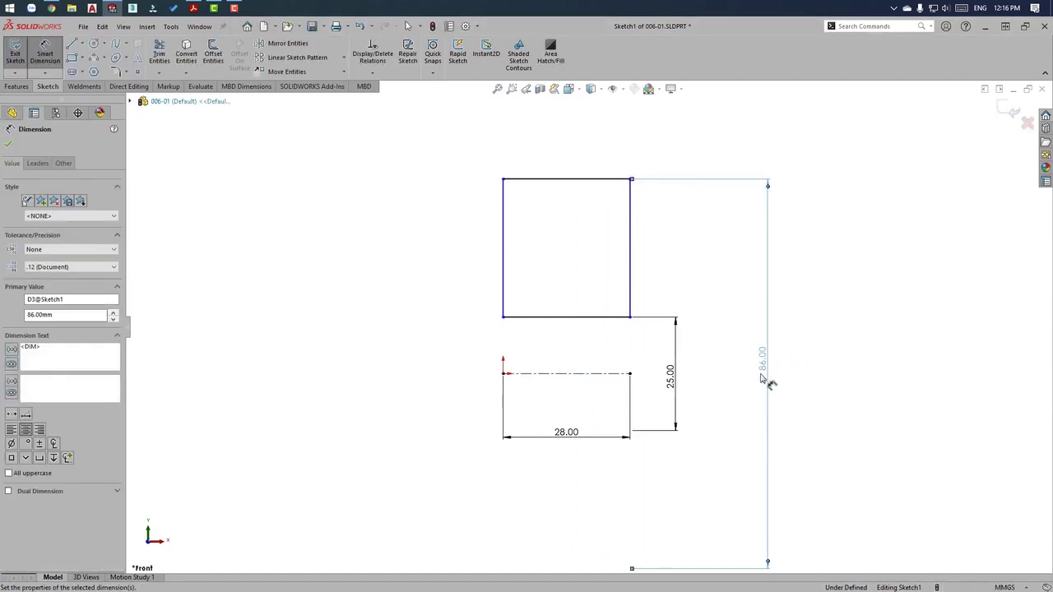
pyautogui.press('z')
pyautogui.scroll(-1, 683, 393)
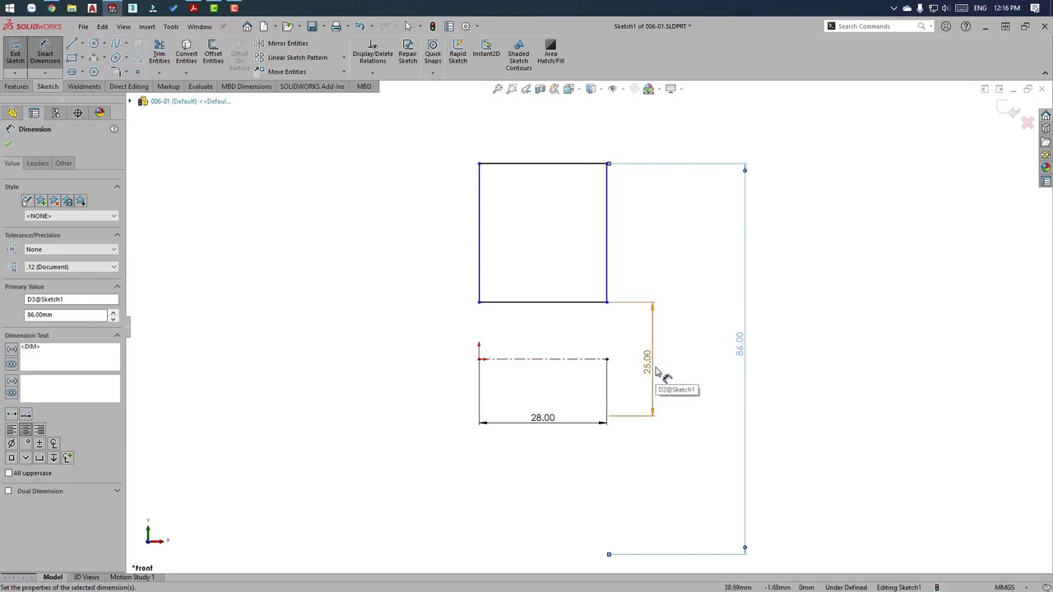
# Add a Vertical relation between the rectangle's corner and the centerline's right end point.
pyautogui.click(565, 303)
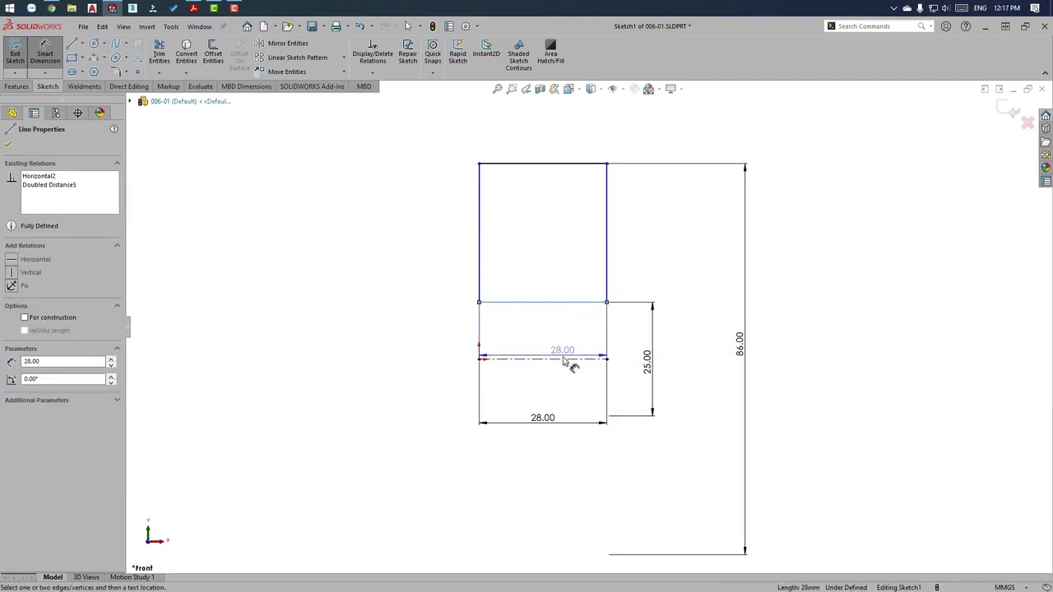
pyautogui.click(565, 359)
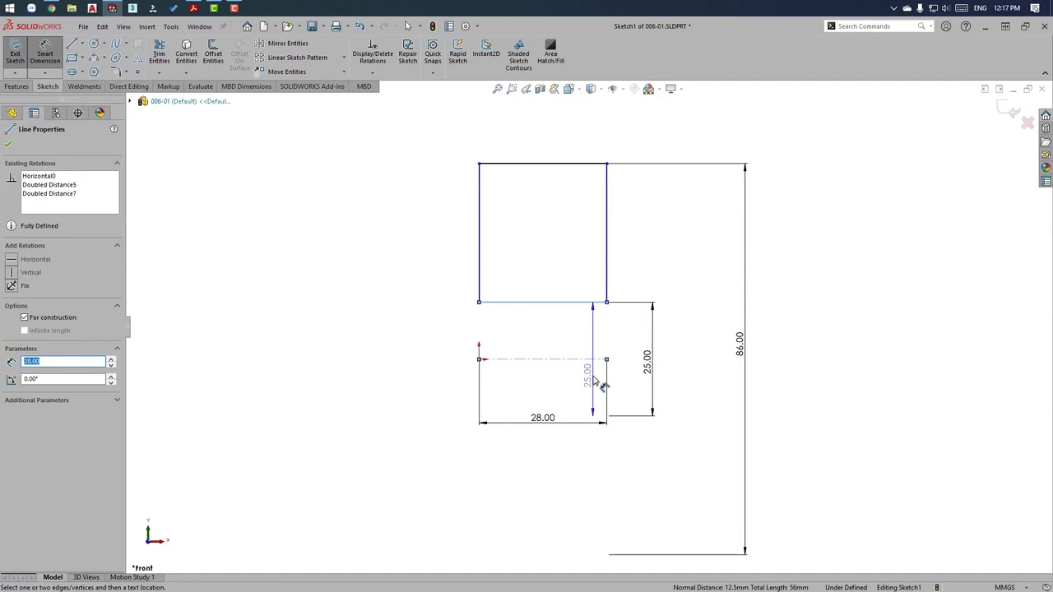
pyautogui.press('Escape')
pyautogui.press('Escape')
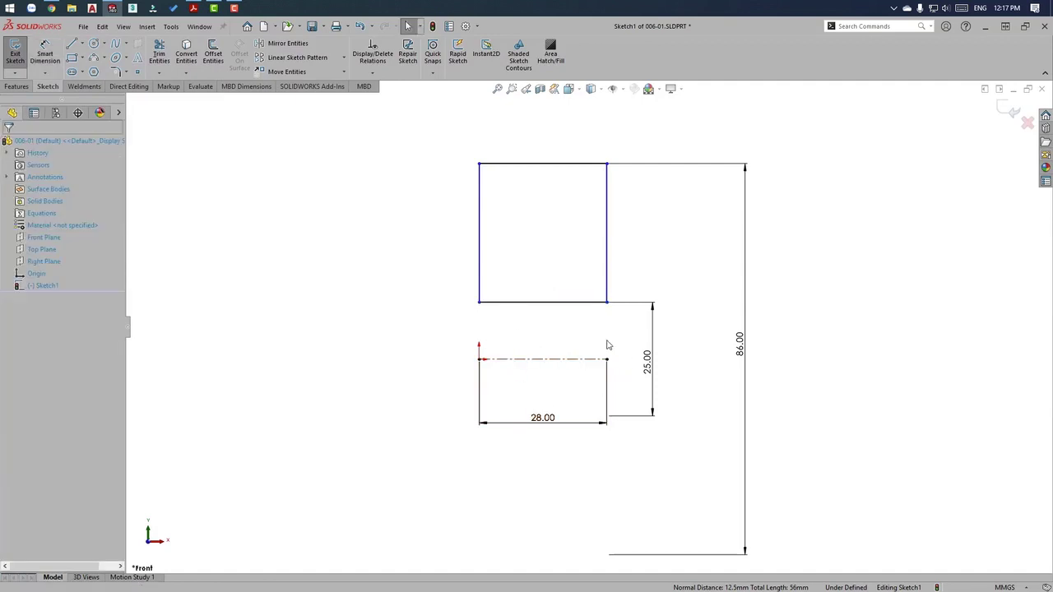
pyautogui.click(479, 302)
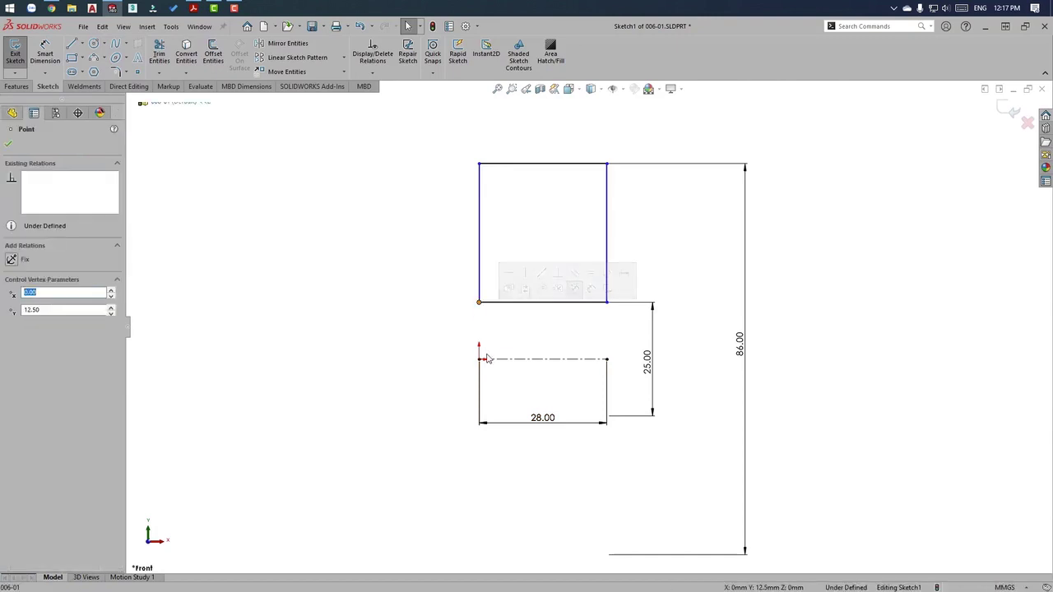
pyautogui.keyDown('ctrl'); pyautogui.click(479, 360); pyautogui.keyUp('ctrl')
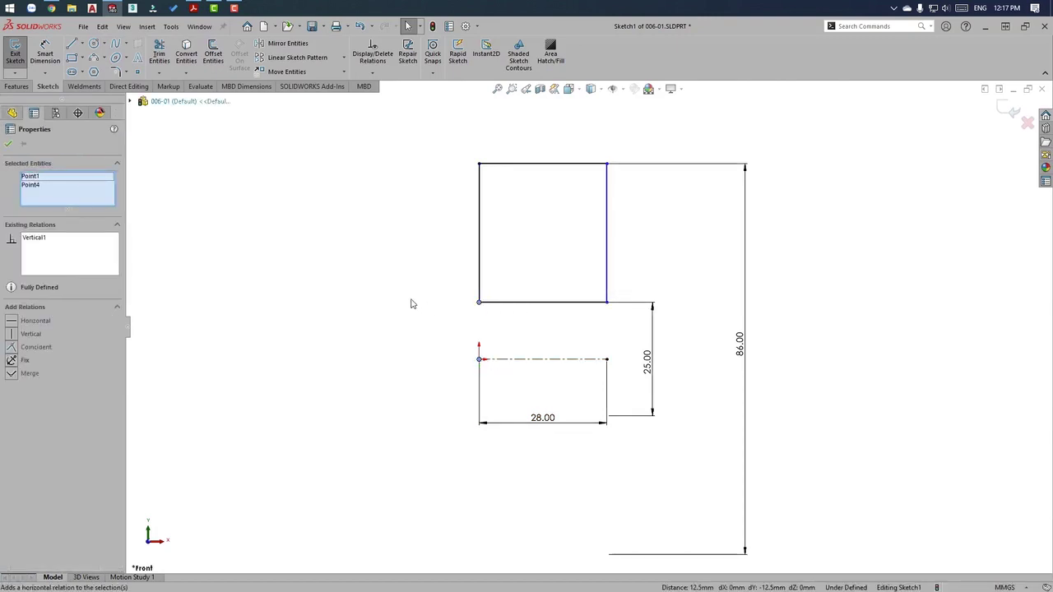
pyautogui.click(412, 303)
pyautogui.click(607, 359)
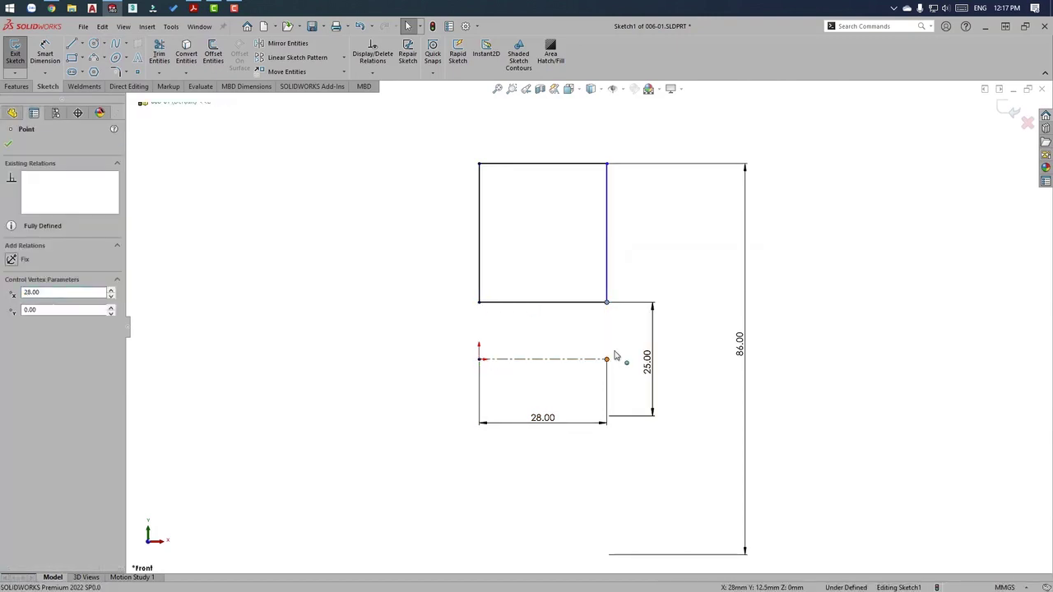
pyautogui.keyDown('ctrl'); pyautogui.click(608, 302); pyautogui.keyUp('ctrl')
pyautogui.click(659, 314)
pyautogui.click(842, 285)
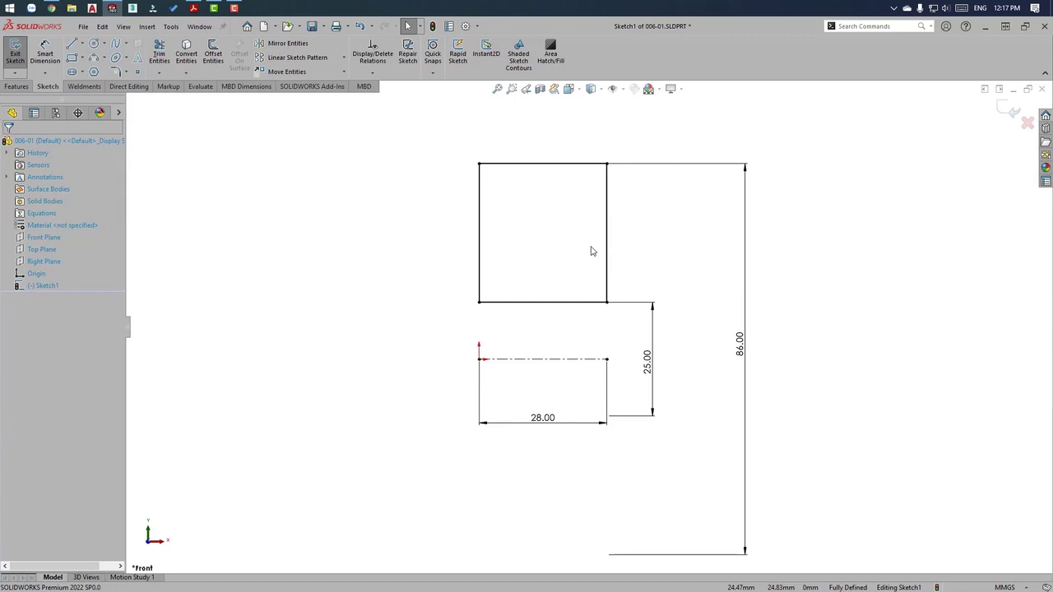
pyautogui.click(194, 9)
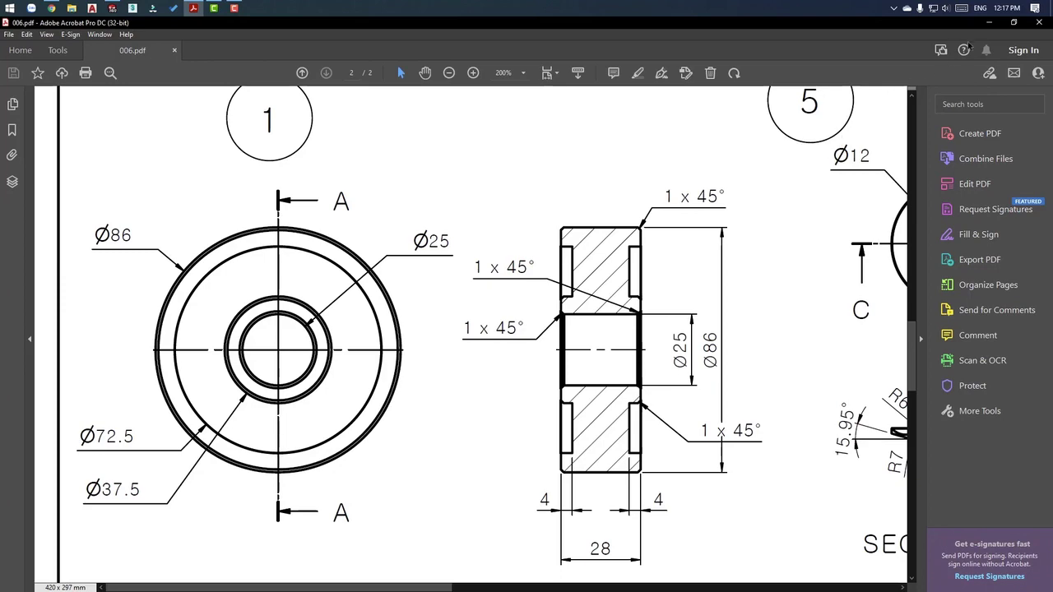
pyautogui.click(992, 22)
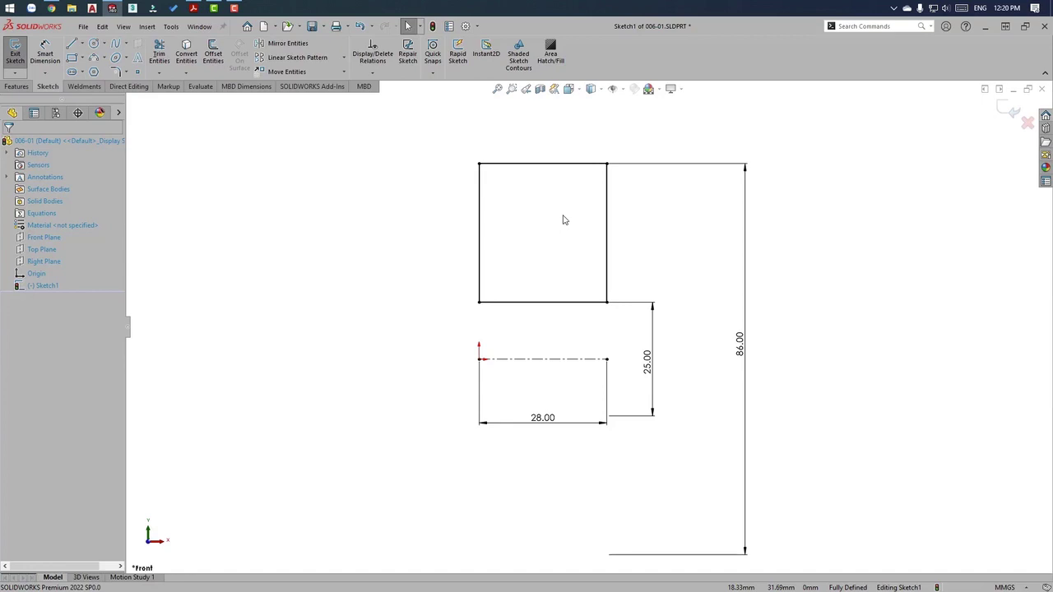
# Revolve Sketch1 360° about centerline Line1 into a solid wheel with a bore.
pyautogui.click(16, 87)
pyautogui.click(53, 58)
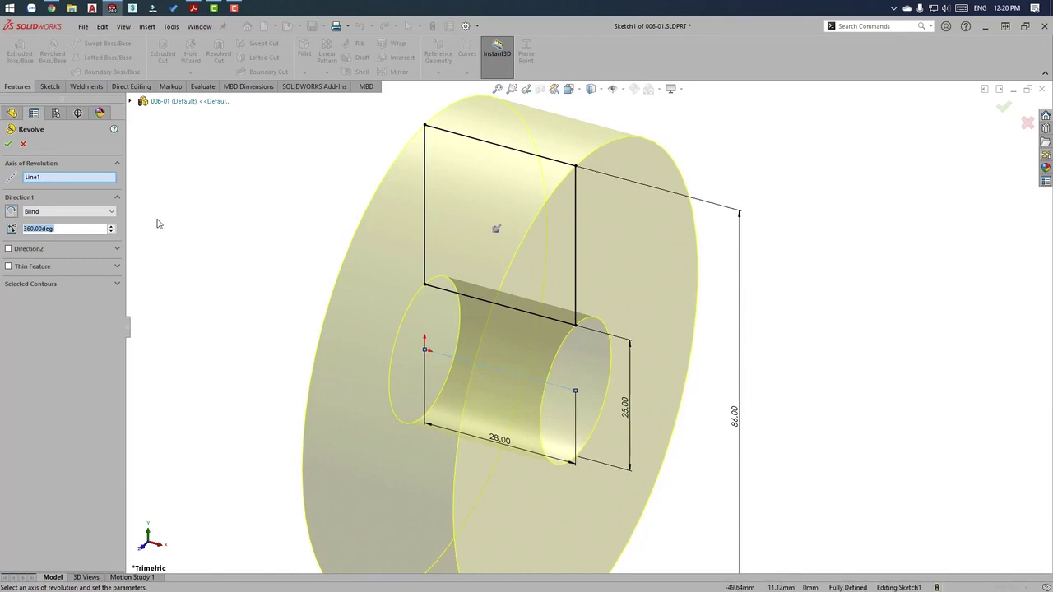
pyautogui.click(6, 145)
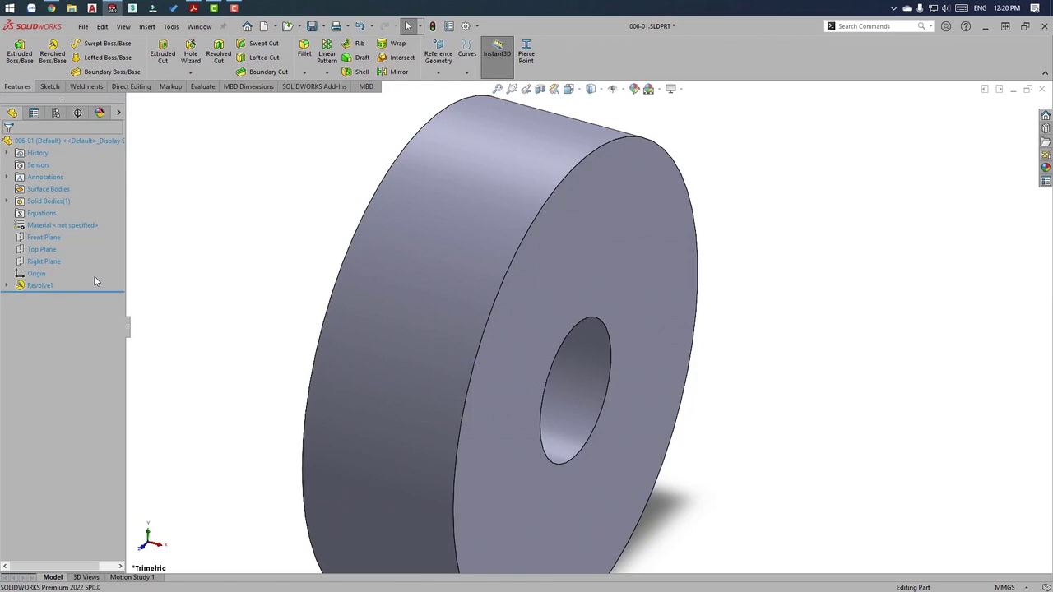
pyautogui.click(646, 230)
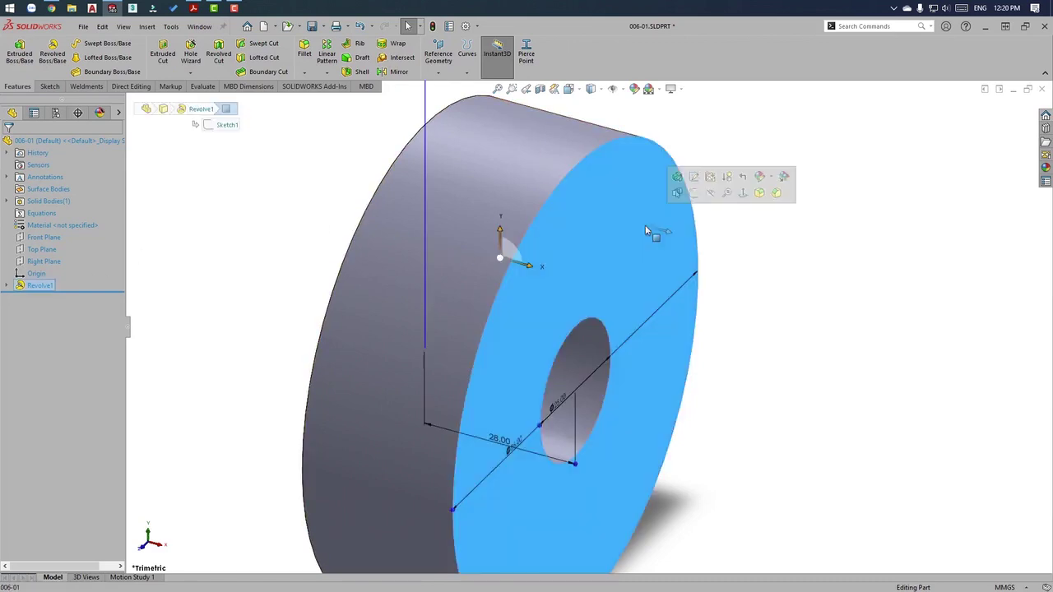
# On the front face, draw two circles centred on the origin, 32.50 and 72.50 diameter.
pyautogui.click(691, 196)
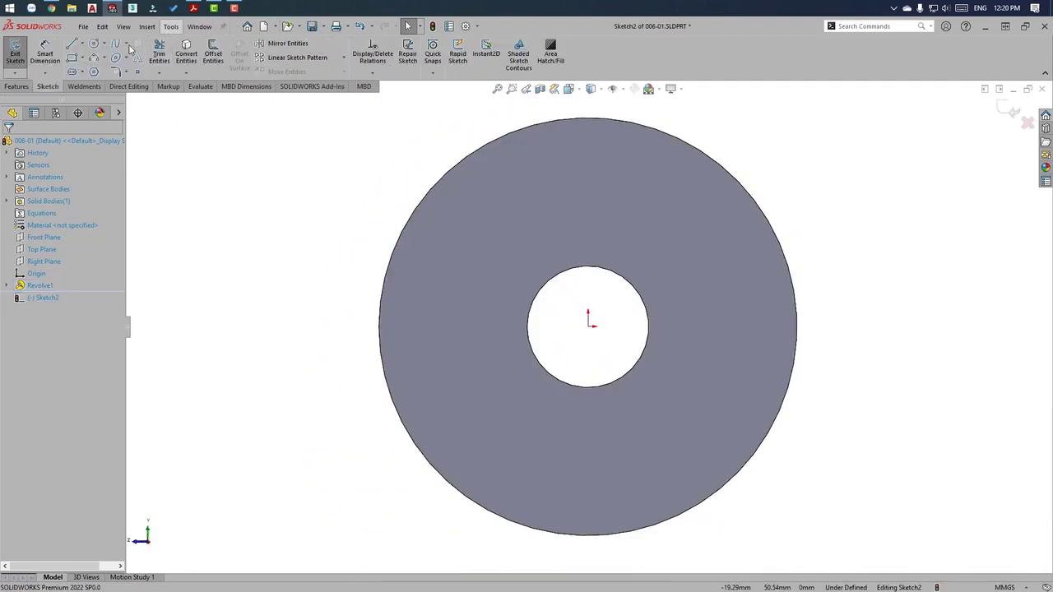
pyautogui.click(194, 7)
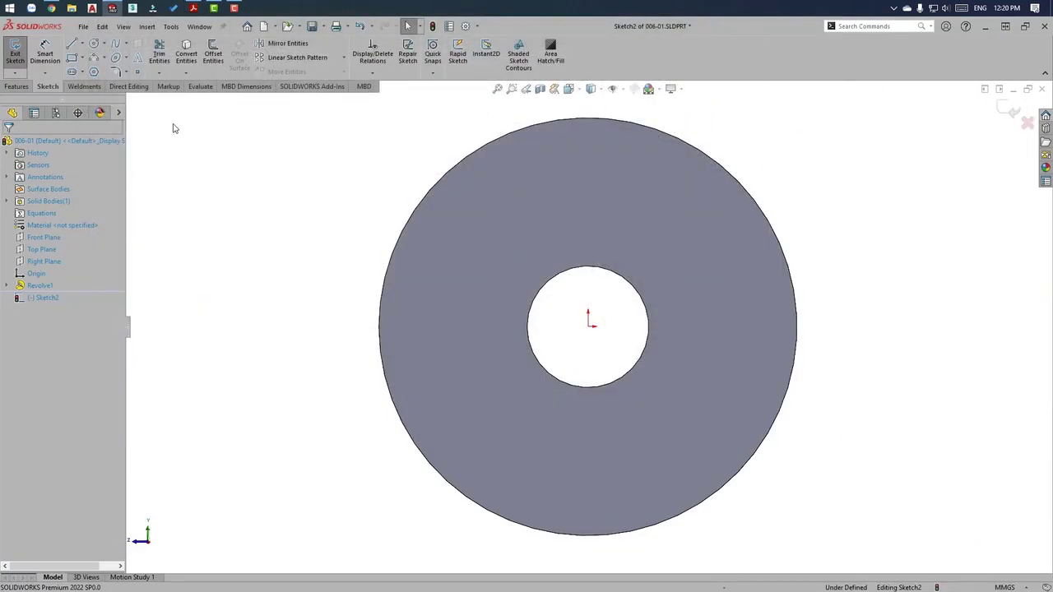
pyautogui.click(94, 43)
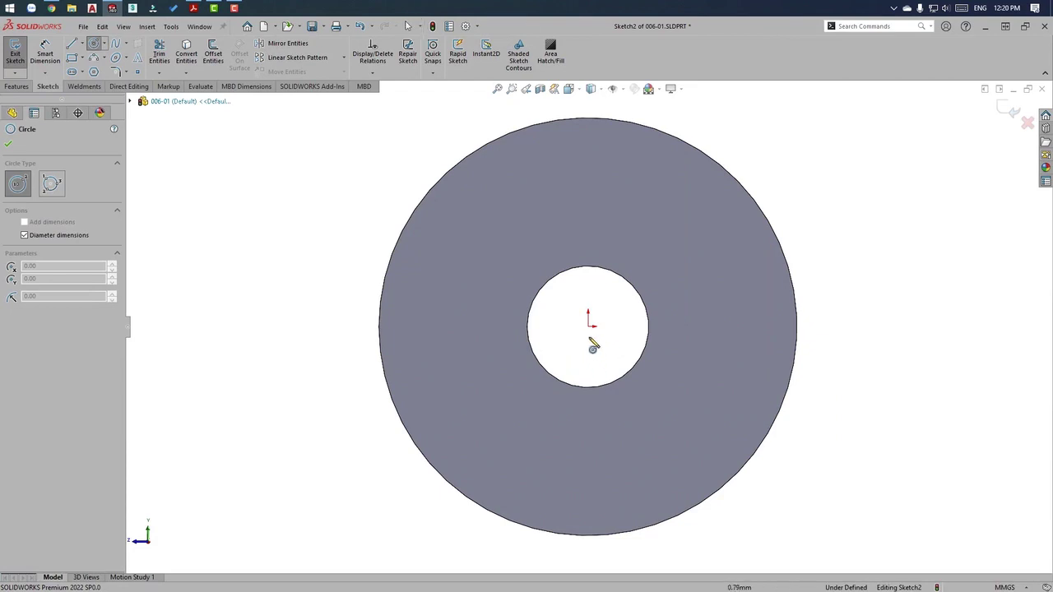
pyautogui.click(589, 327)
pyautogui.write('32.5')
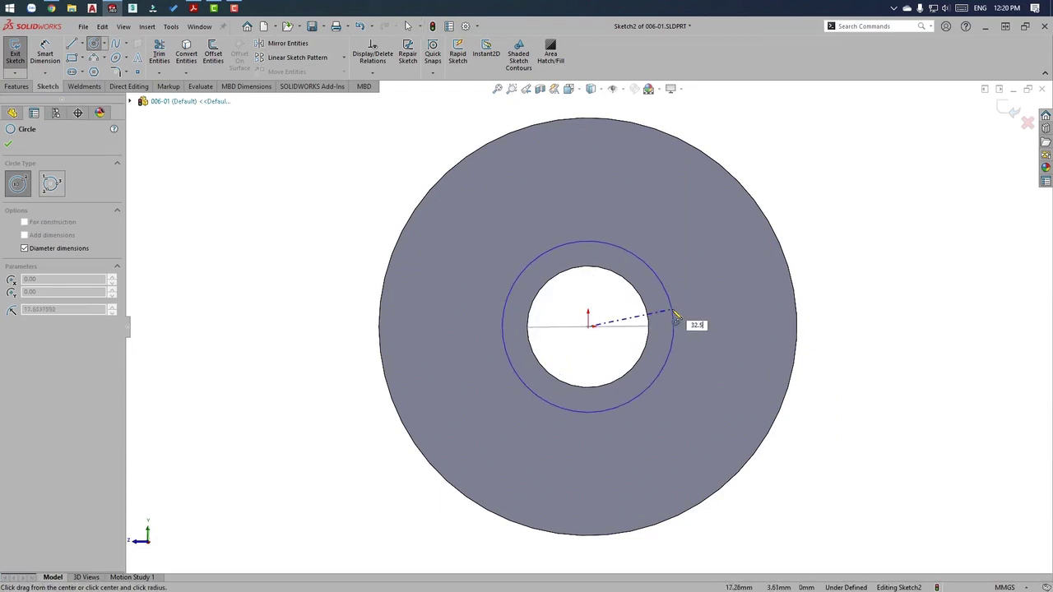
pyautogui.press('Return')
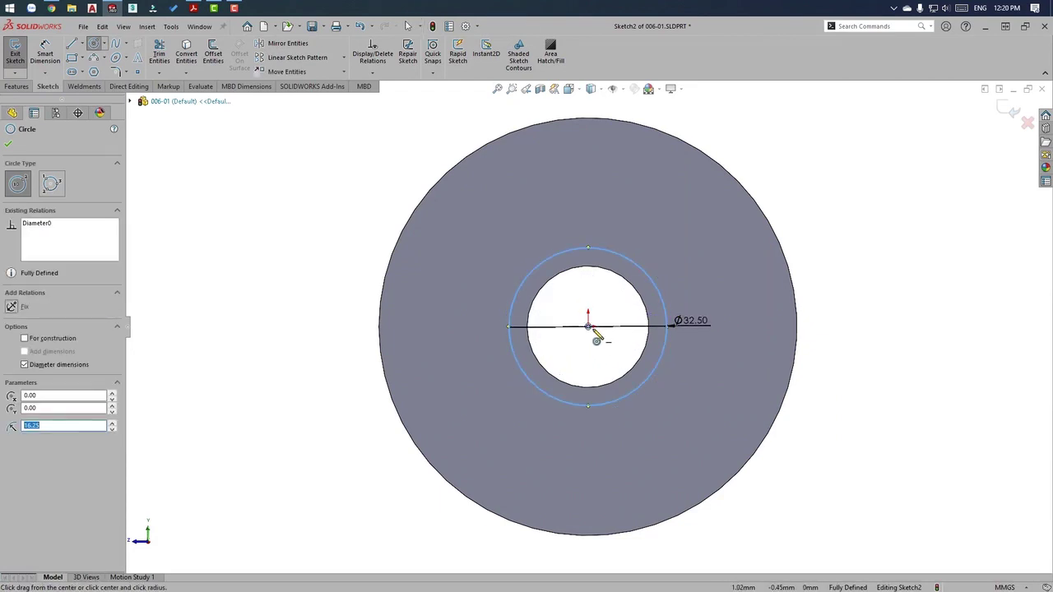
pyautogui.click(589, 326)
pyautogui.write('72.5')
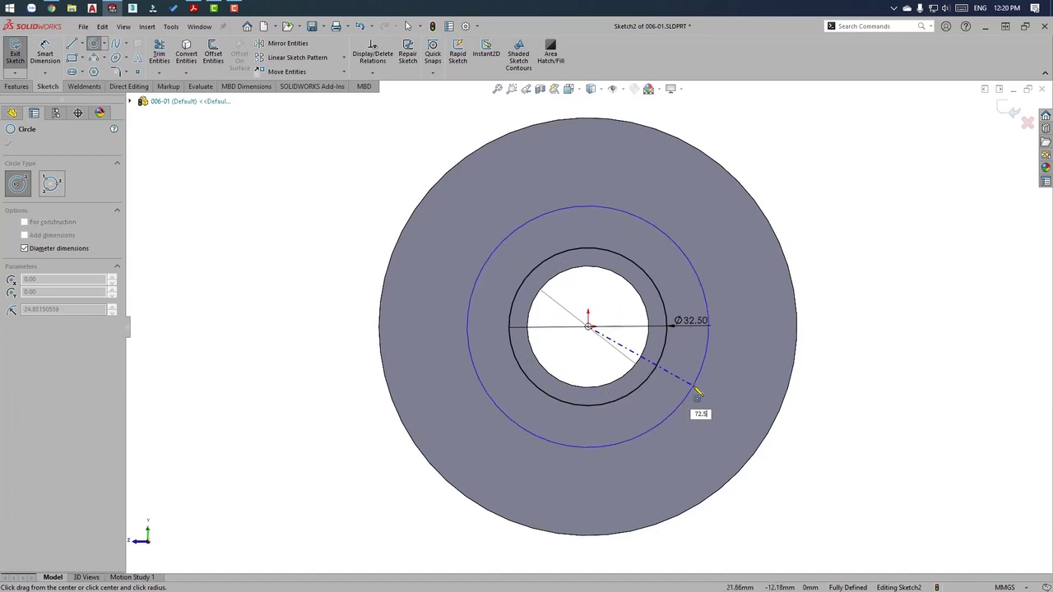
pyautogui.press('Return')
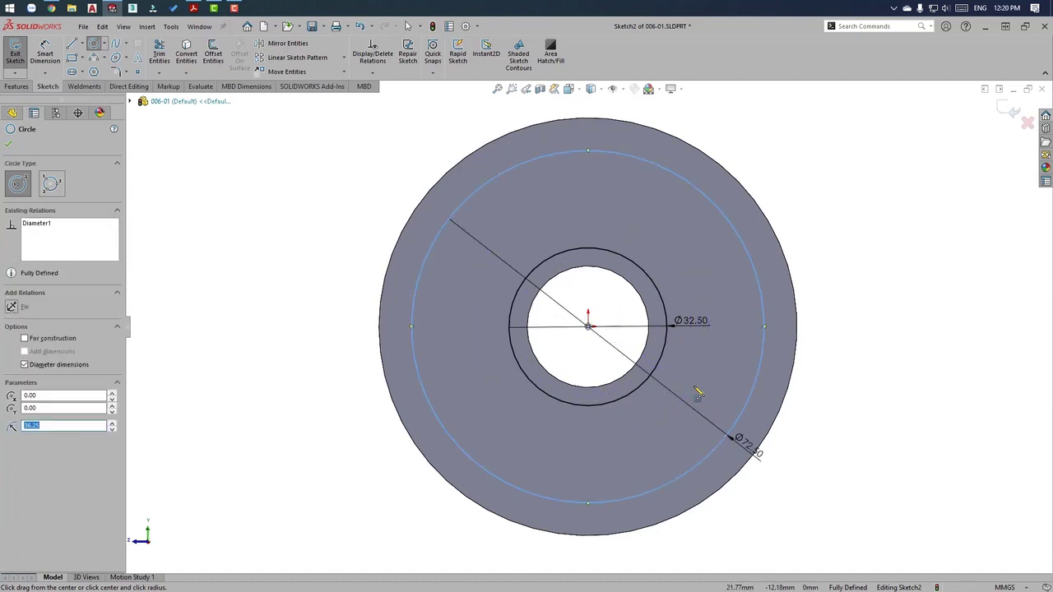
pyautogui.press('Escape')
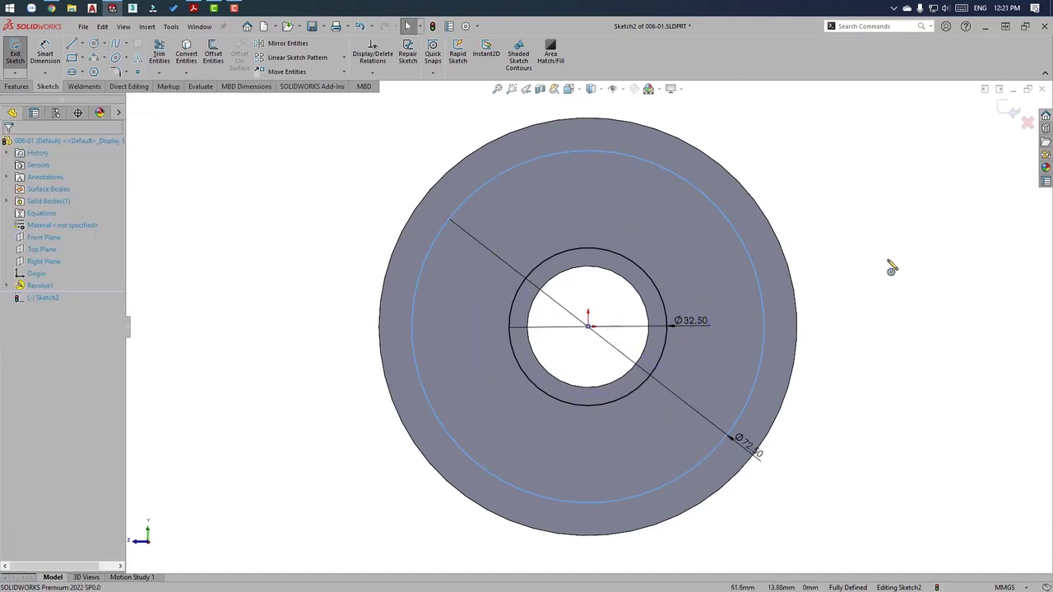
pyautogui.press('Escape')
# Dimension the inner circle to Ø37.50 per the drawing.
pyautogui.click(197, 9)
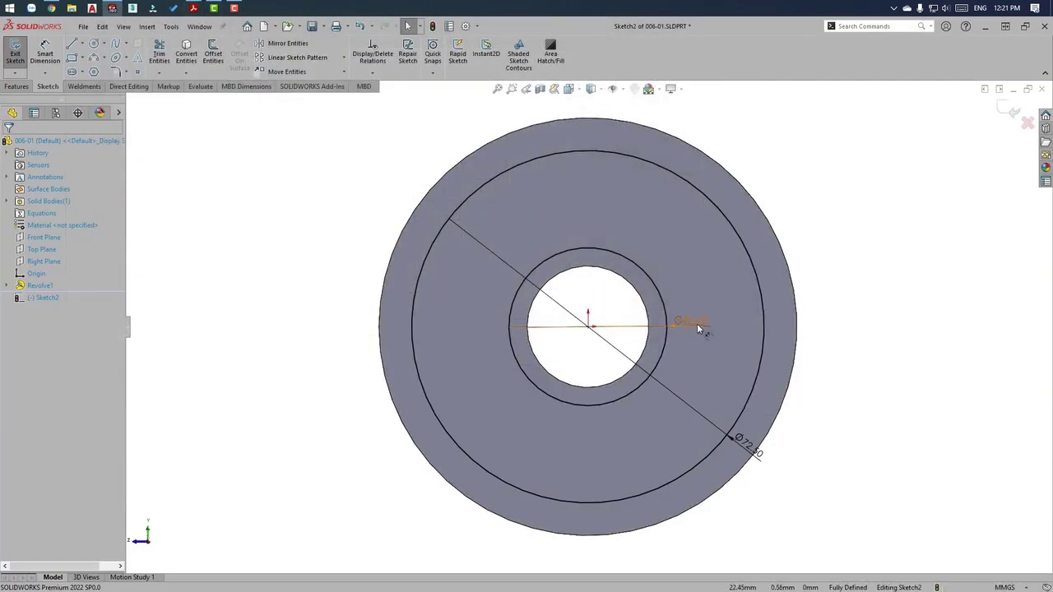
pyautogui.click(697, 324)
pyautogui.write('37.5')
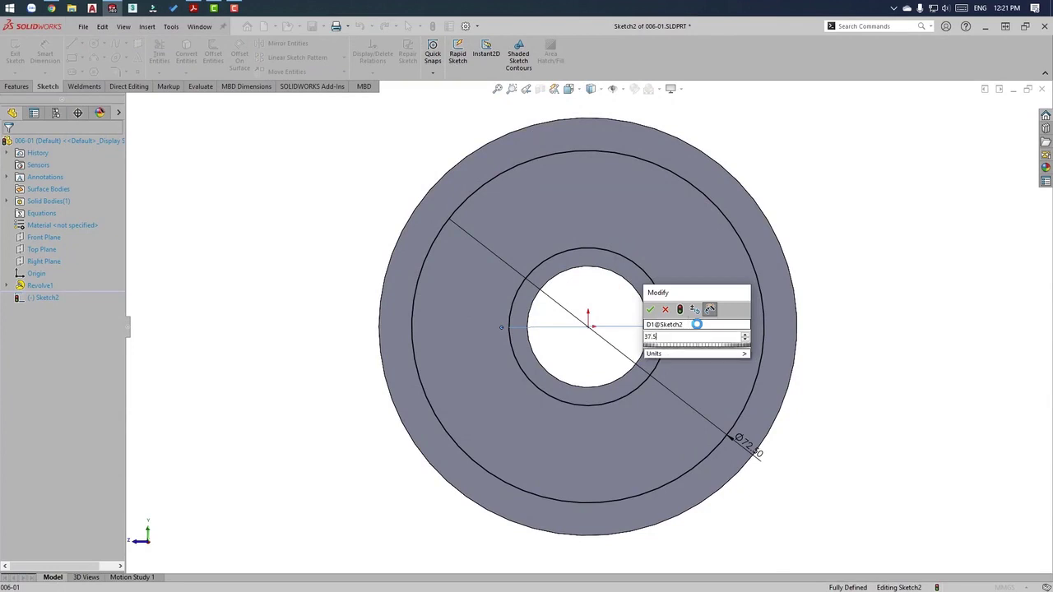
pyautogui.press('Return')
# Extruded-cut the ring between the Ø37.50 and Ø72.50 circles 4 mm deep (Blind).
pyautogui.press('Escape')
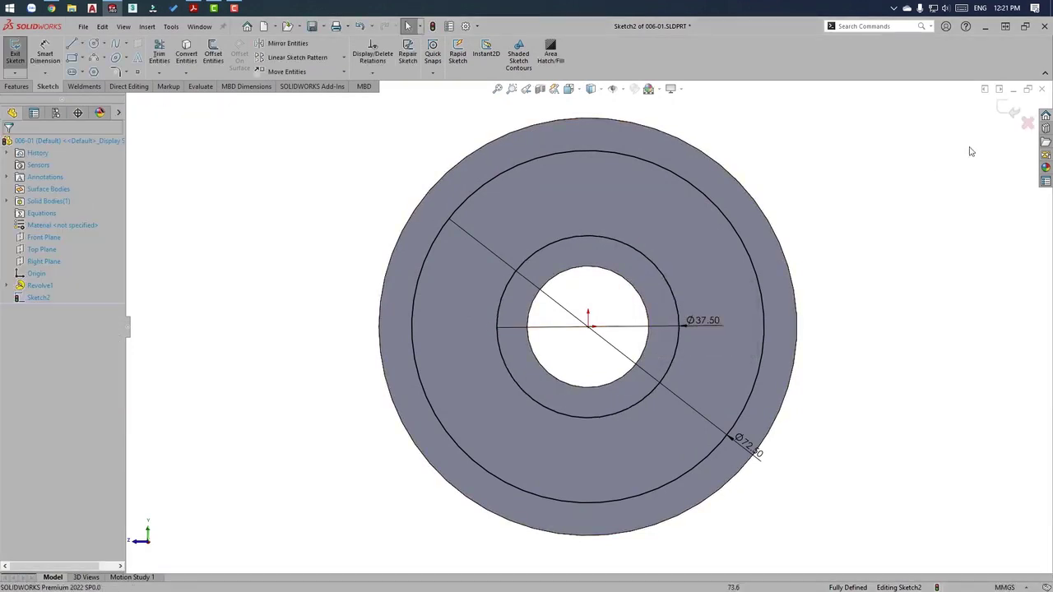
pyautogui.click(1009, 110)
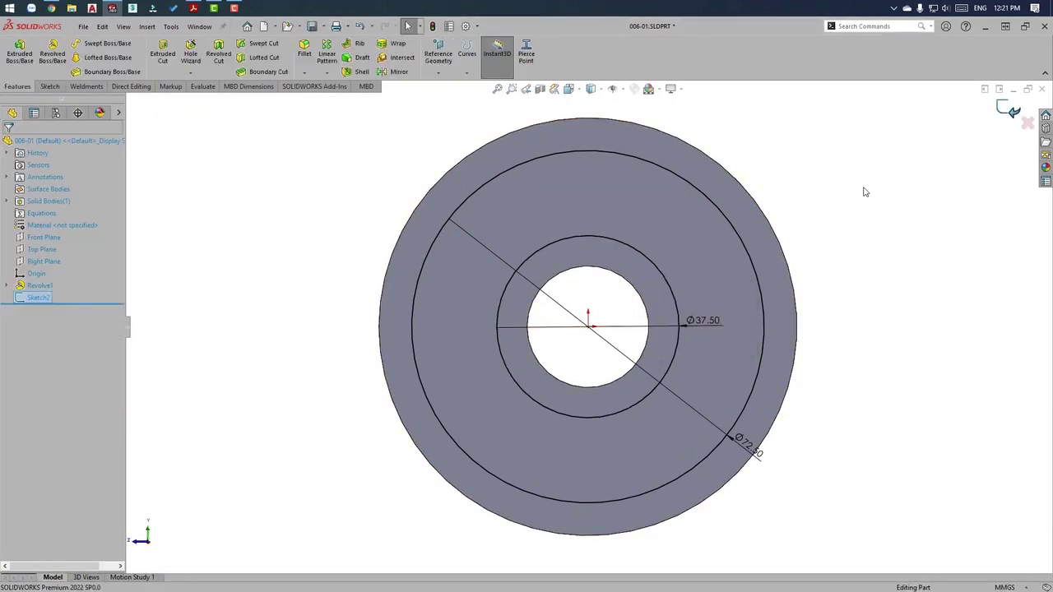
pyautogui.click(19, 51)
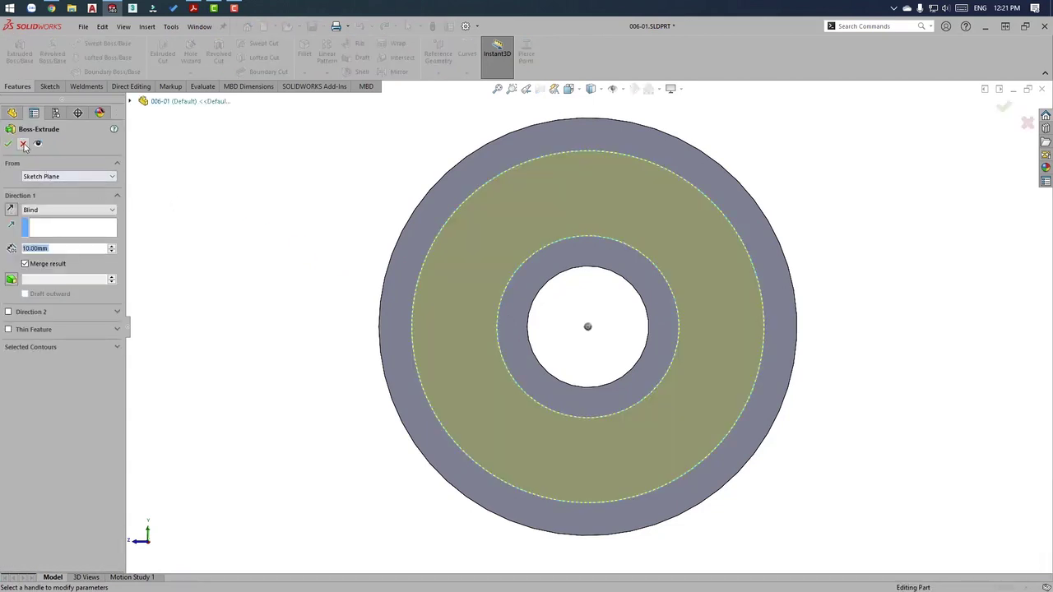
pyautogui.click(23, 142)
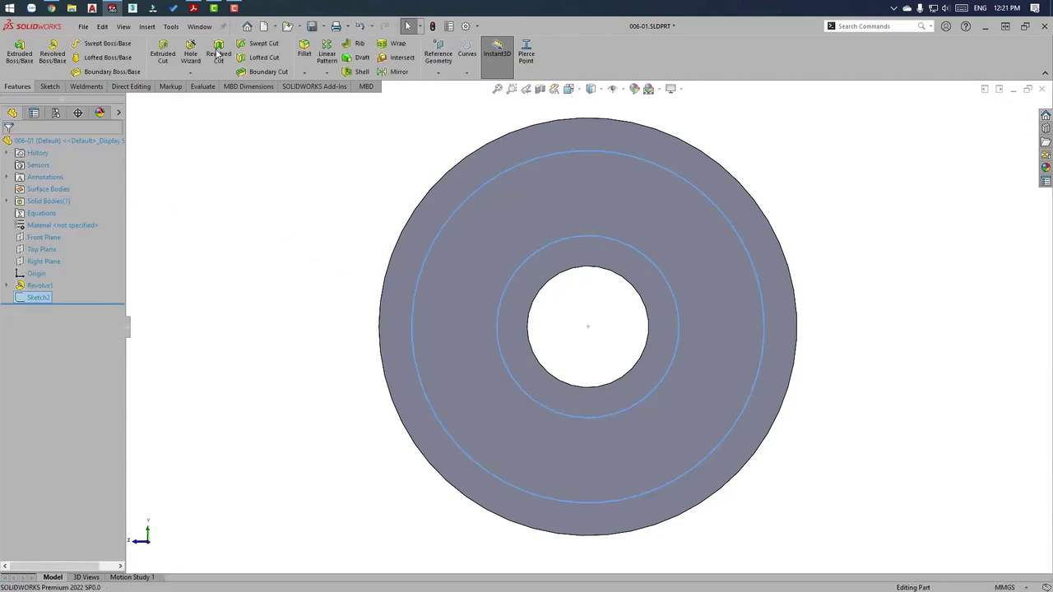
pyautogui.click(164, 54)
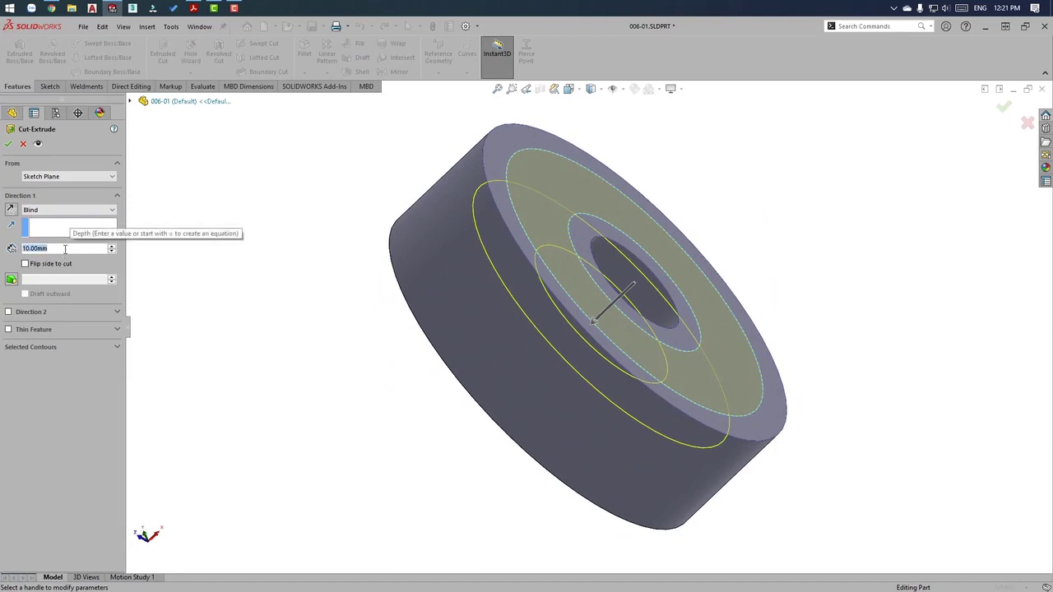
pyautogui.write('4')
pyautogui.press('Return')
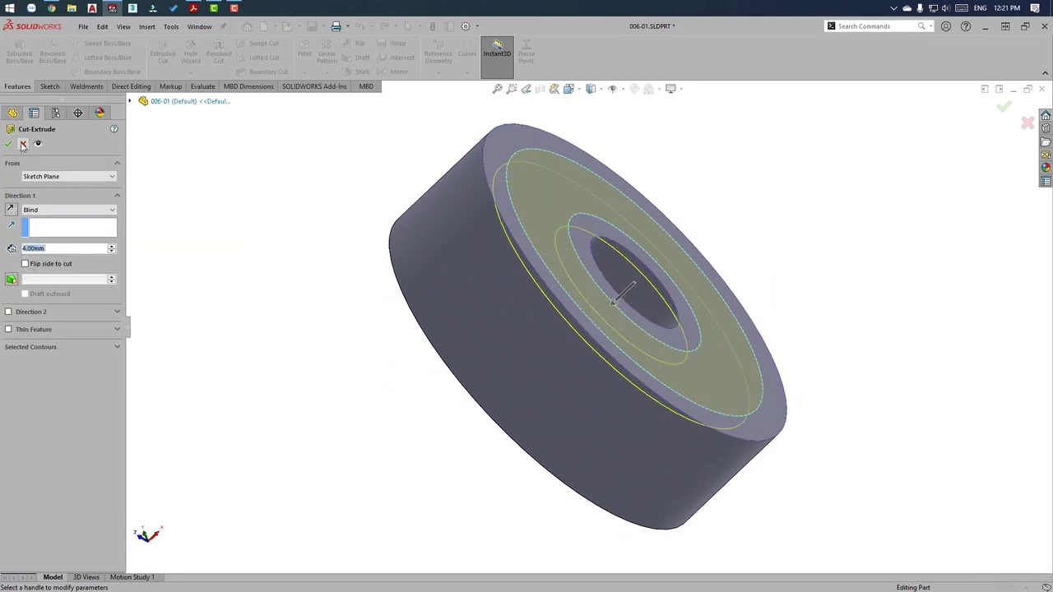
pyautogui.click(9, 144)
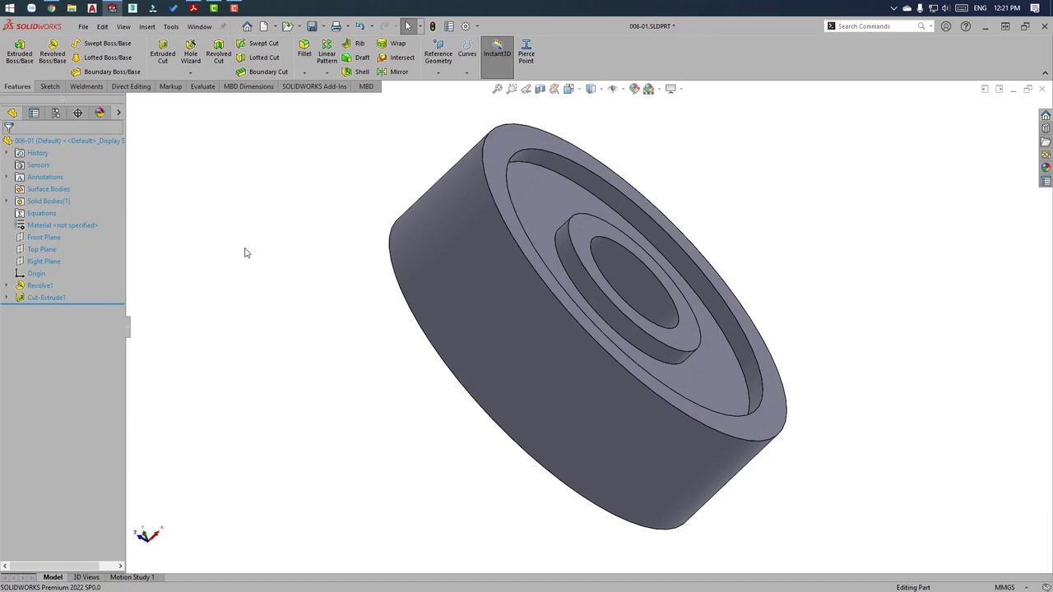
pyautogui.hotkey('ctrl', '1')
pyautogui.hotkey('ctrl', '7')
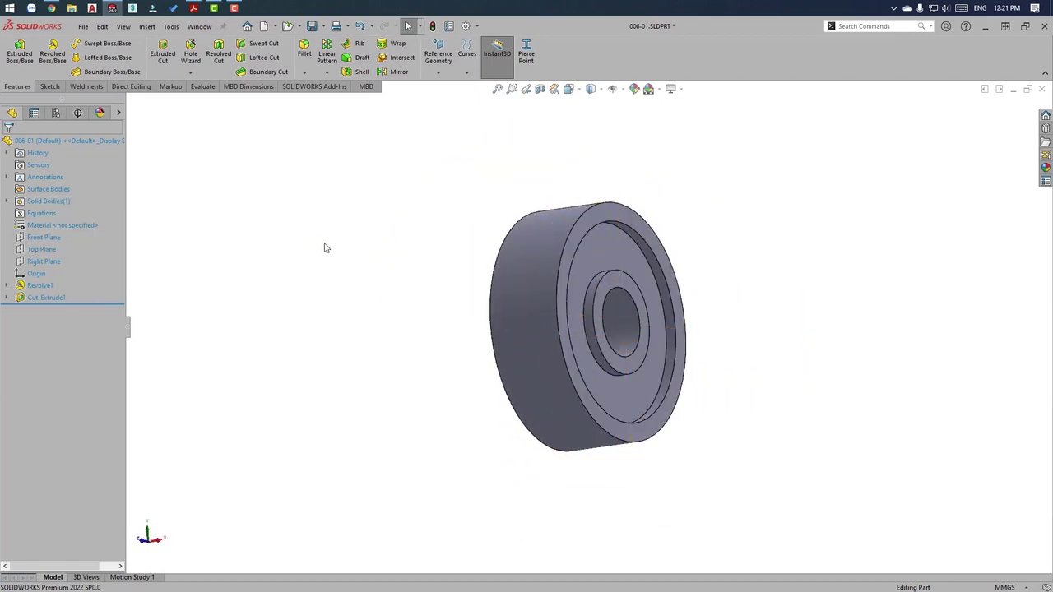
pyautogui.click(399, 72)
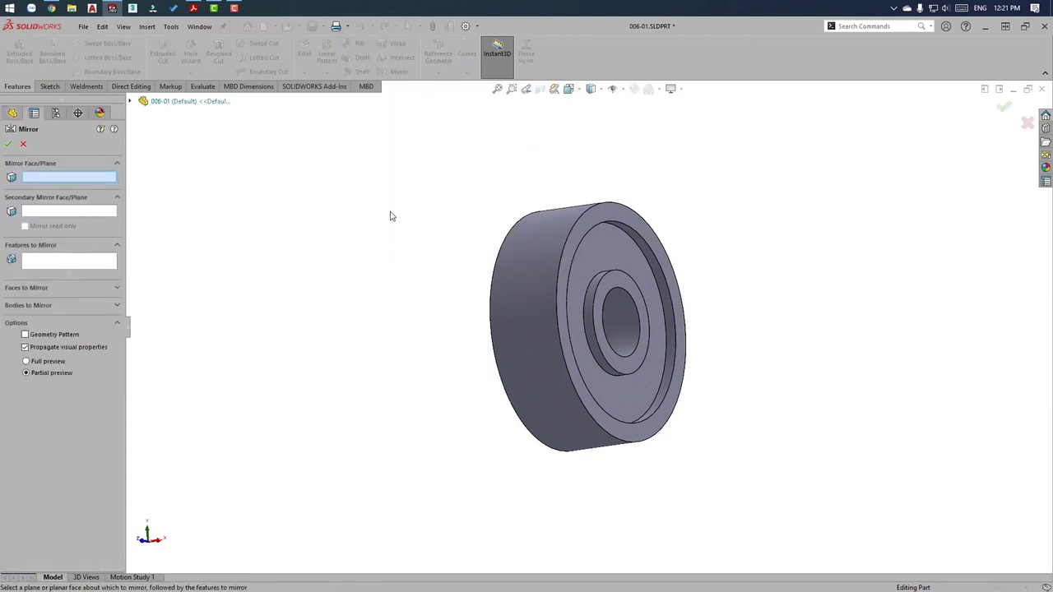
pyautogui.click(130, 102)
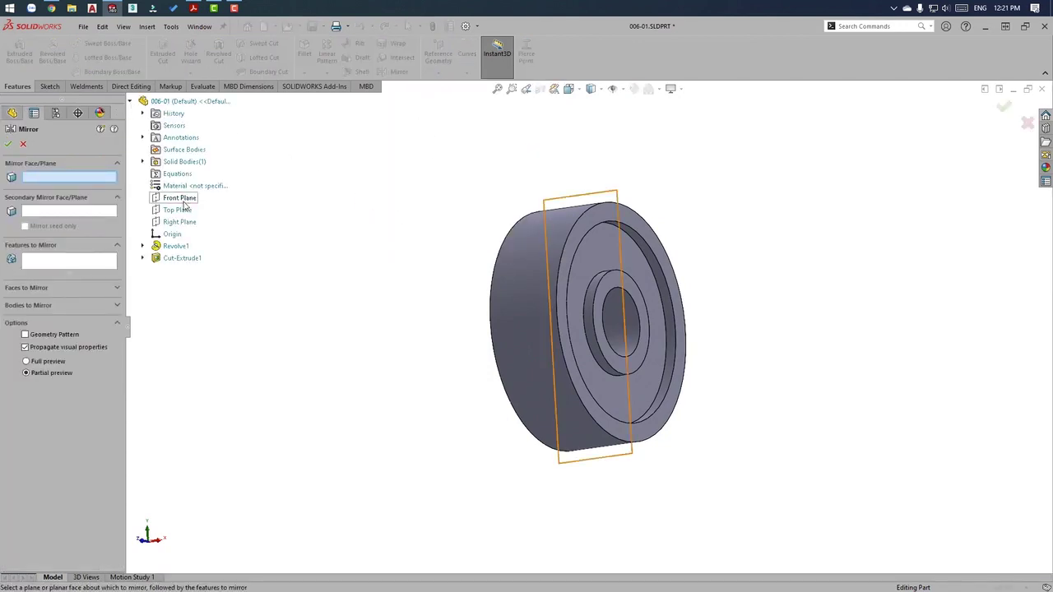
pyautogui.click(180, 199)
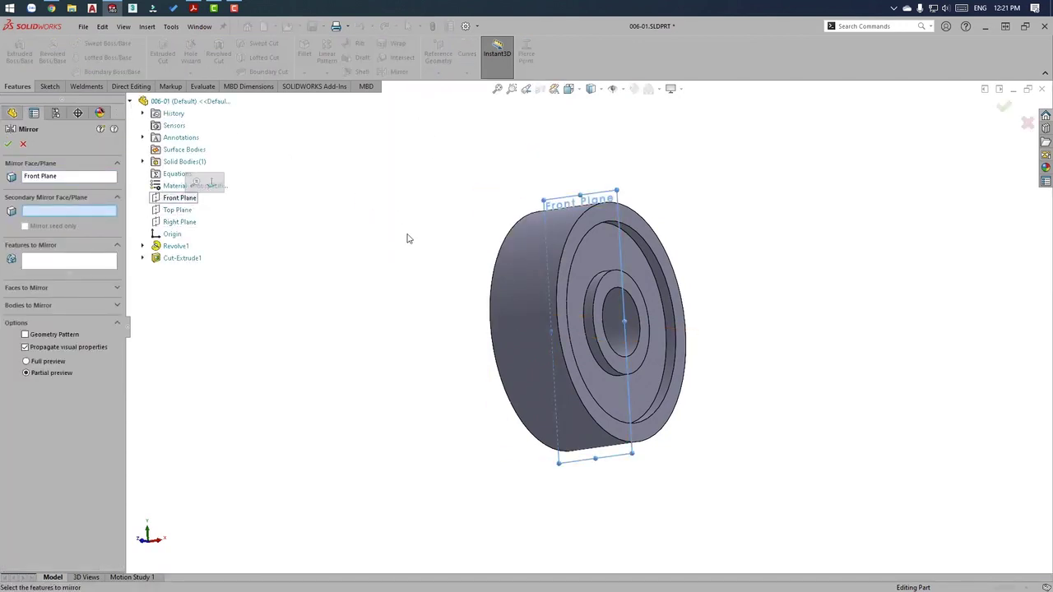
pyautogui.click(61, 178)
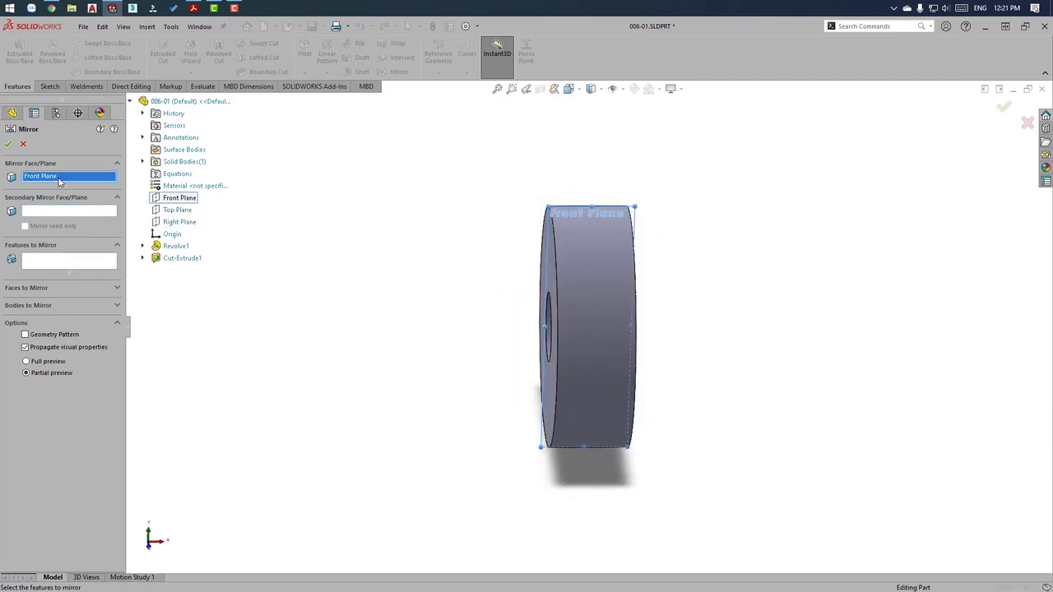
pyautogui.rightClick(61, 178)
pyautogui.click(86, 198)
pyautogui.click(178, 222)
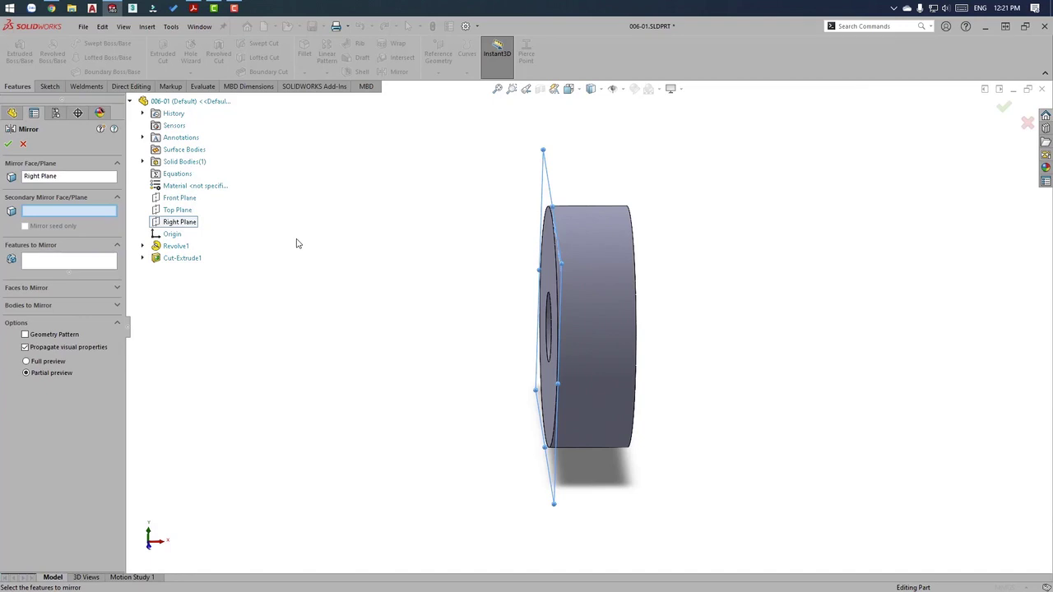
pyautogui.click(22, 144)
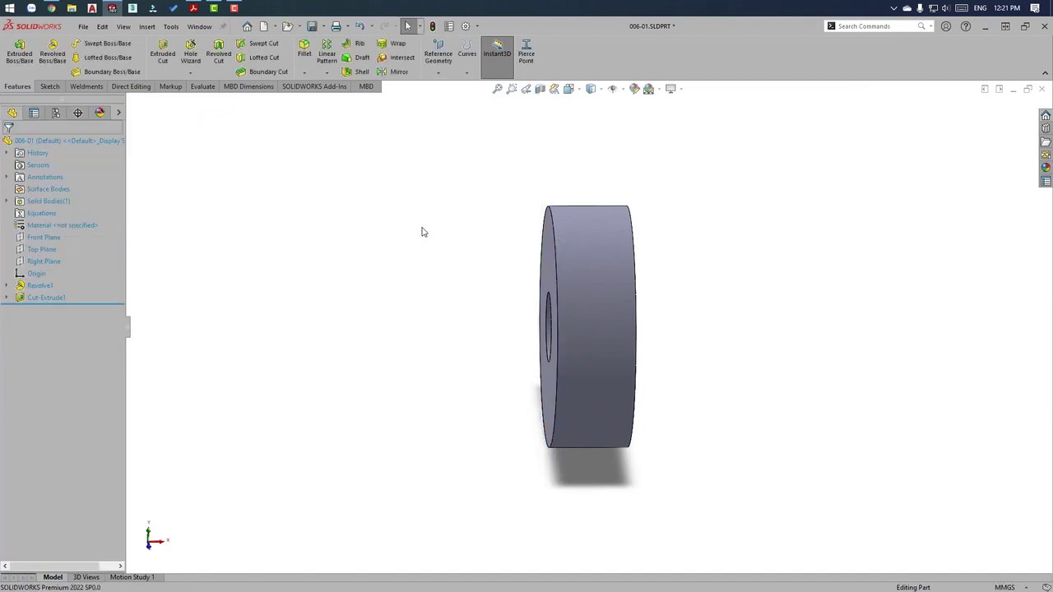
pyautogui.click(7, 285)
pyautogui.click(56, 299)
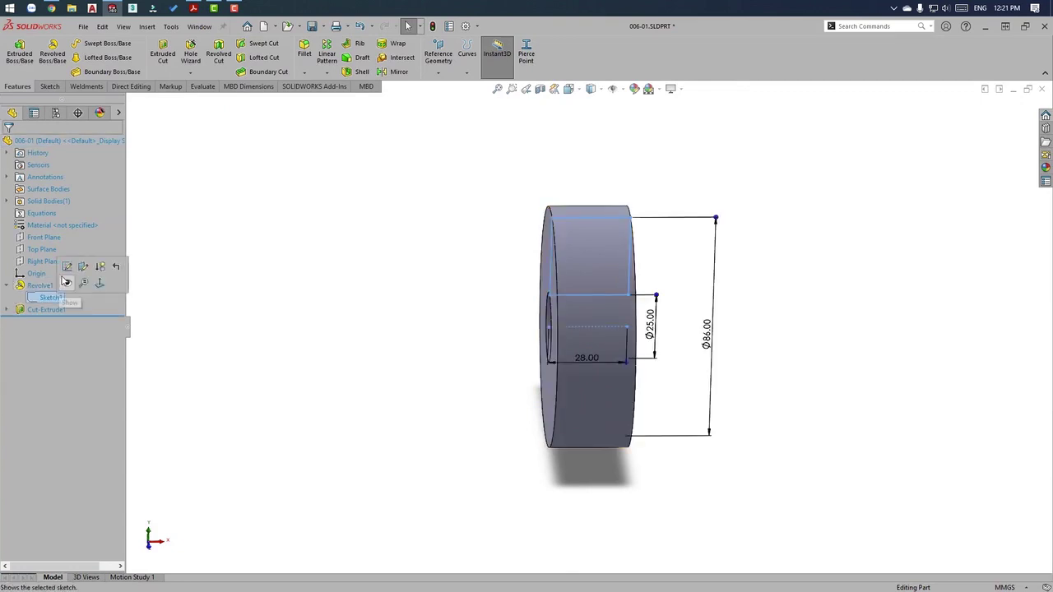
pyautogui.click(67, 273)
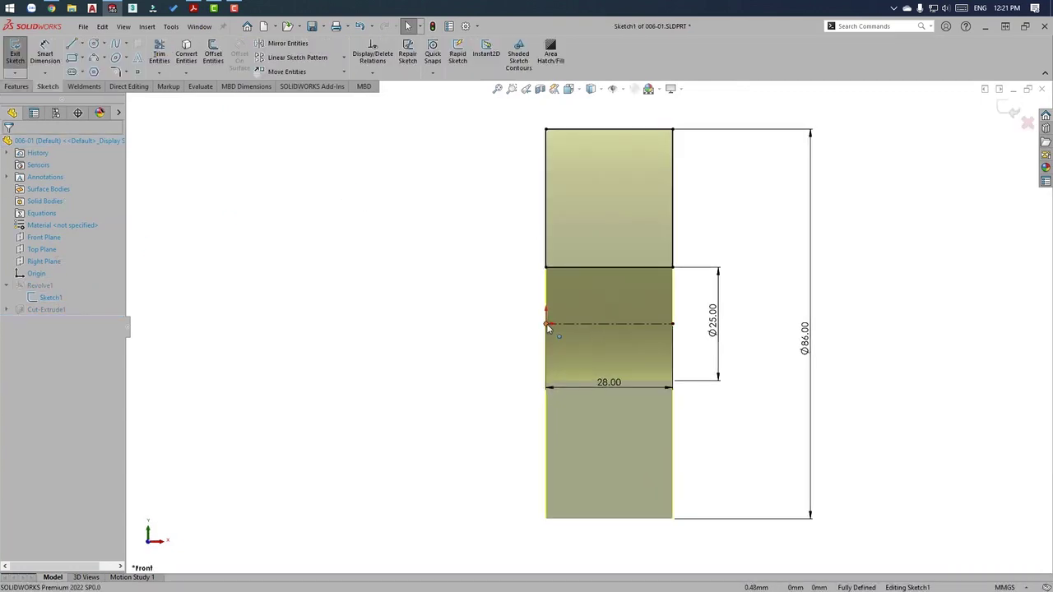
pyautogui.moveTo(550, 327); pyautogui.dragTo(564, 326, button='middle')
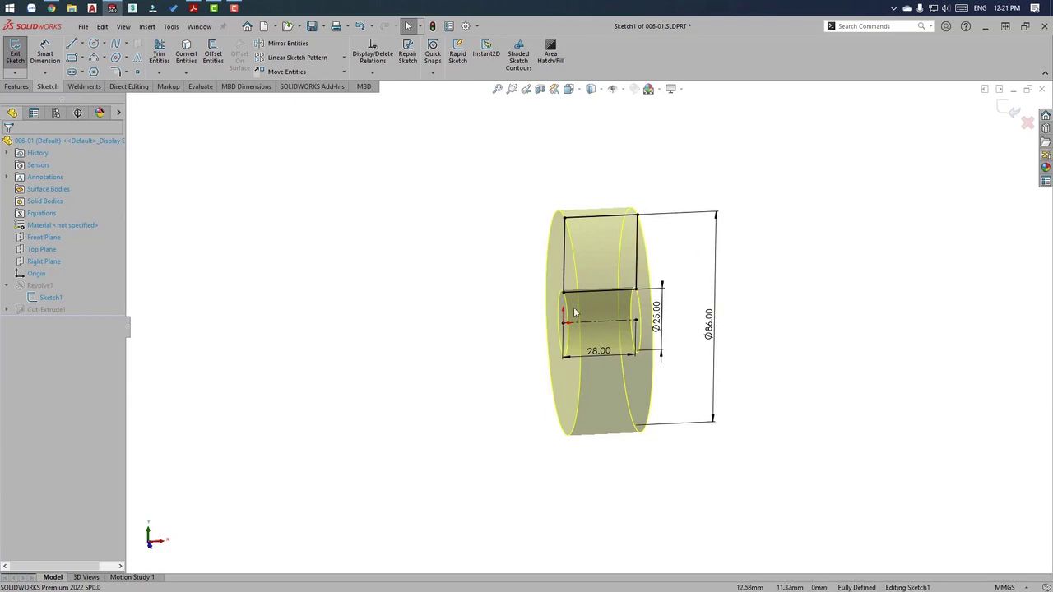
pyautogui.scroll(-2, 621, 325)
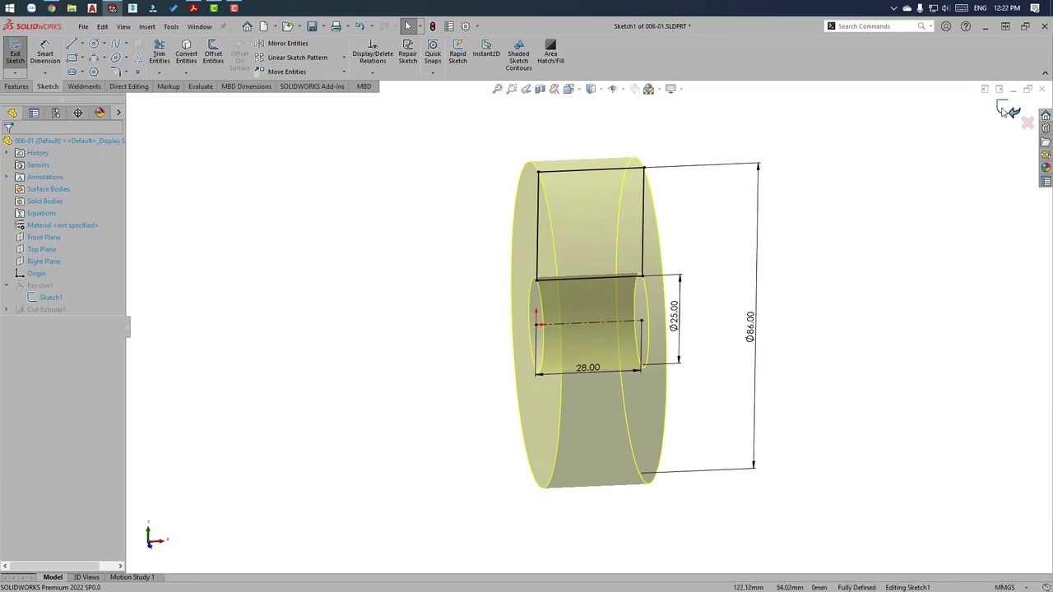
pyautogui.click(1011, 110)
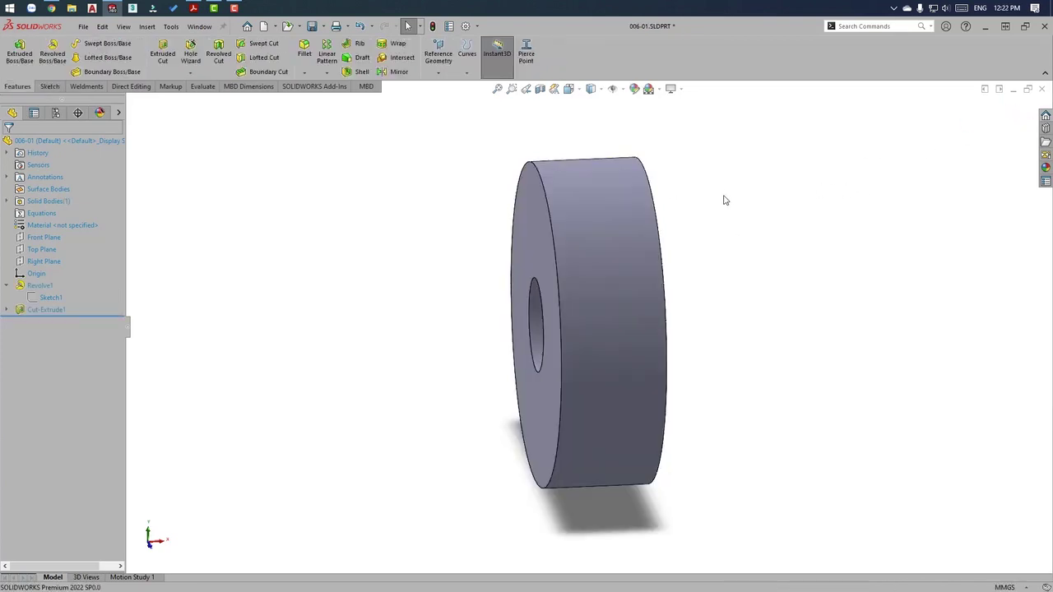
pyautogui.click(437, 51)
pyautogui.click(444, 84)
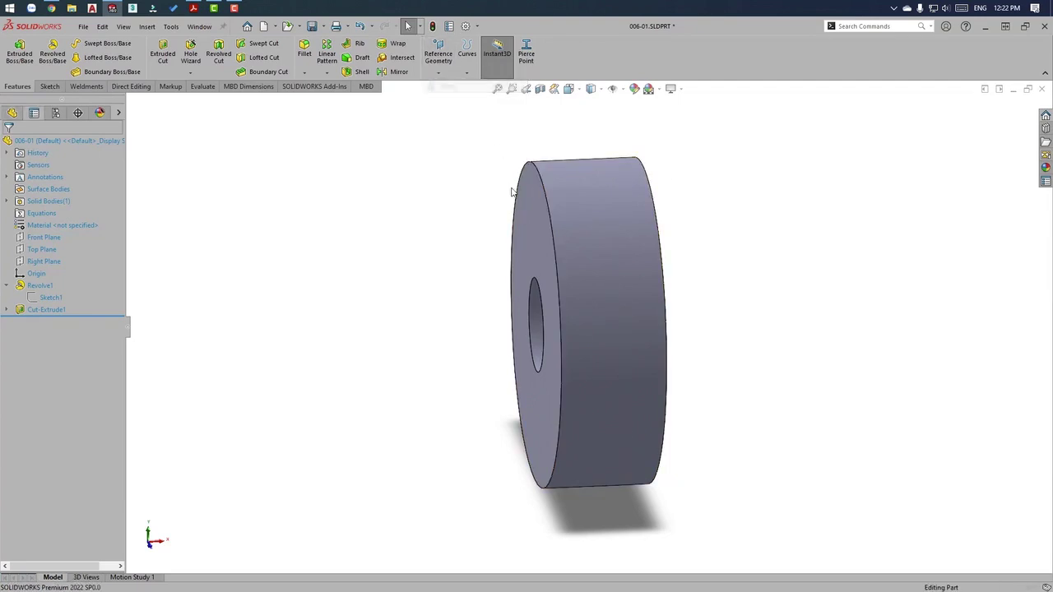
pyautogui.click(523, 215)
pyautogui.moveTo(523, 215)
pyautogui.mouseDown(button='middle')
pyautogui.moveTo(521, 234)
pyautogui.moveTo(565, 238)
pyautogui.moveTo(586, 270)
pyautogui.mouseUp(button='middle')
pyautogui.click(553, 232)
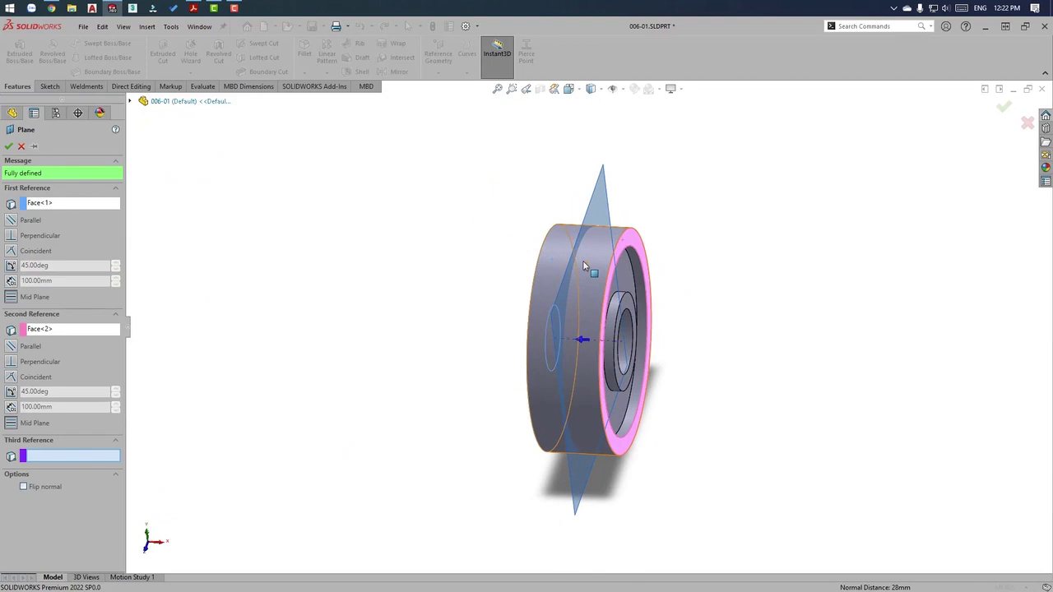
pyautogui.press('Escape')
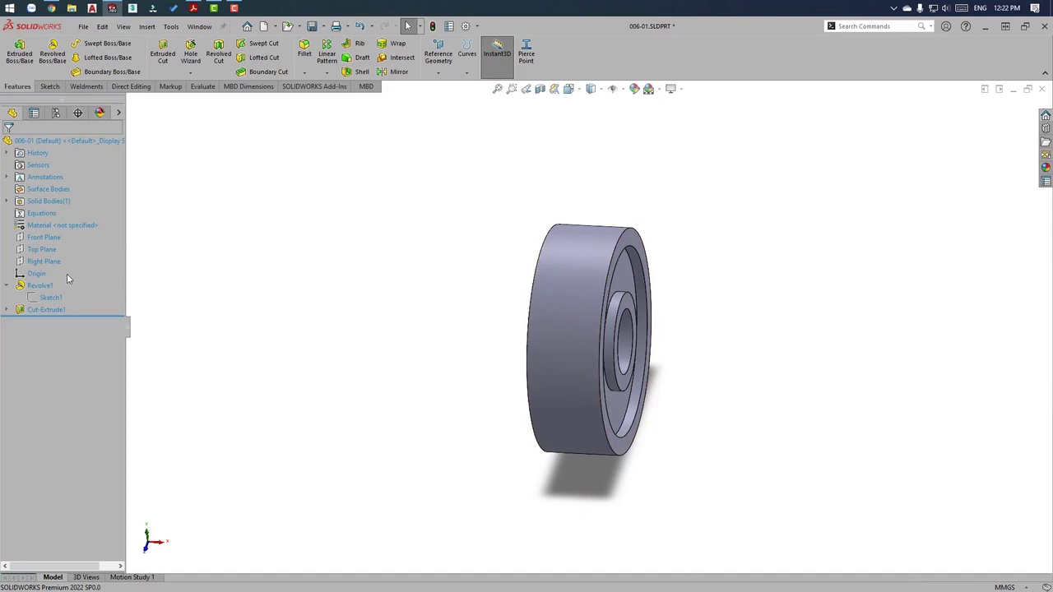
# Start a new extruded cut from Sketch2 under Cut-Extrude1.
pyautogui.click(17, 315)
pyautogui.click(47, 322)
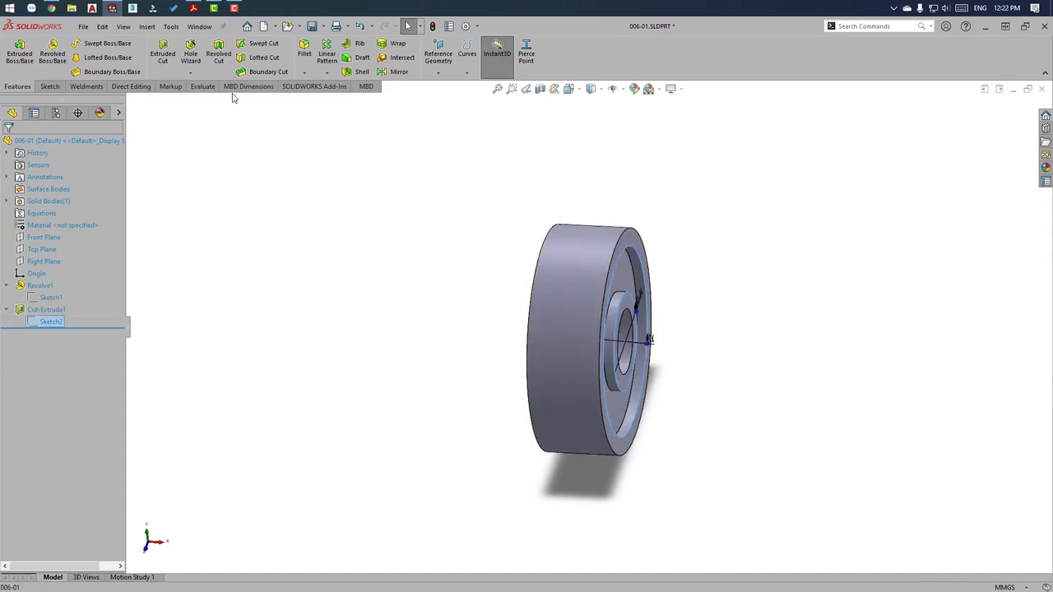
pyautogui.click(164, 54)
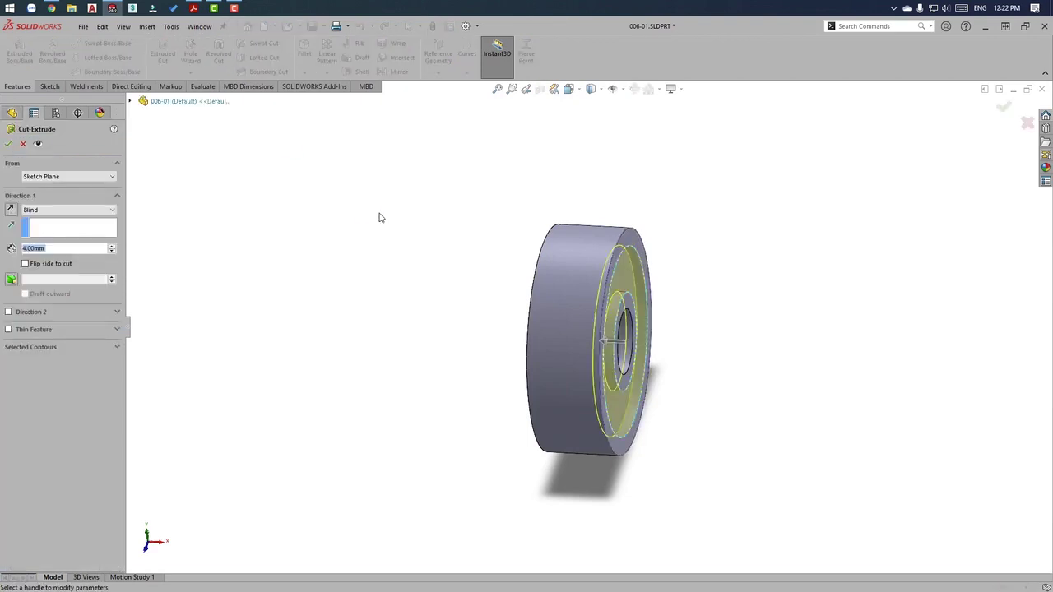
pyautogui.moveTo(458, 272); pyautogui.dragTo(511, 278, button='middle')
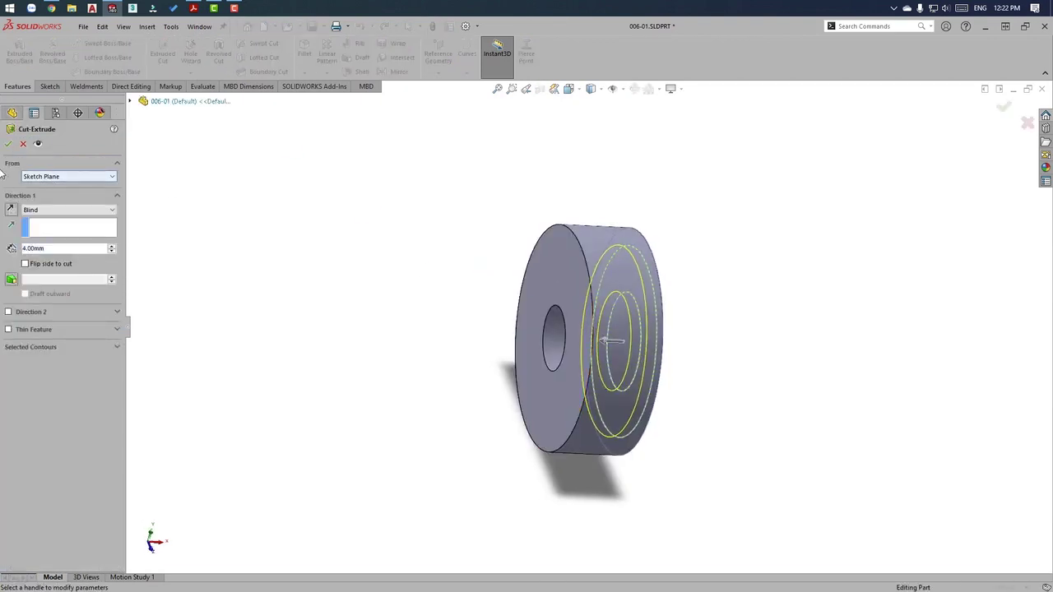
pyautogui.moveTo(447, 277); pyautogui.dragTo(485, 290, button='middle')
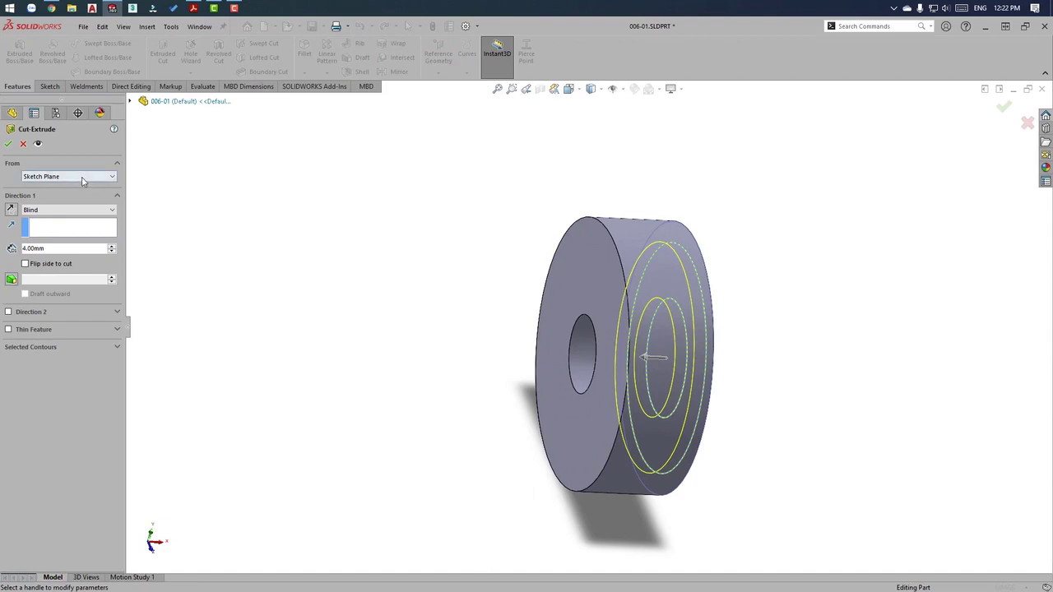
# Start the cut from the wheel's opposite face, reversed into the part, Blind 4 mm.
pyautogui.click(82, 177)
pyautogui.click(68, 193)
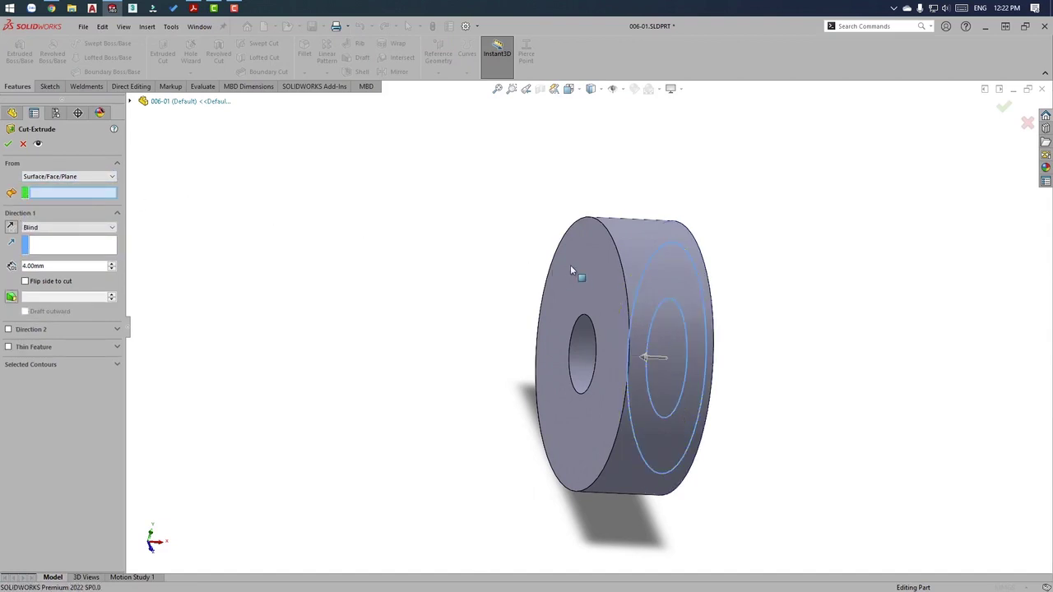
pyautogui.moveTo(576, 279); pyautogui.dragTo(480, 263, button='middle')
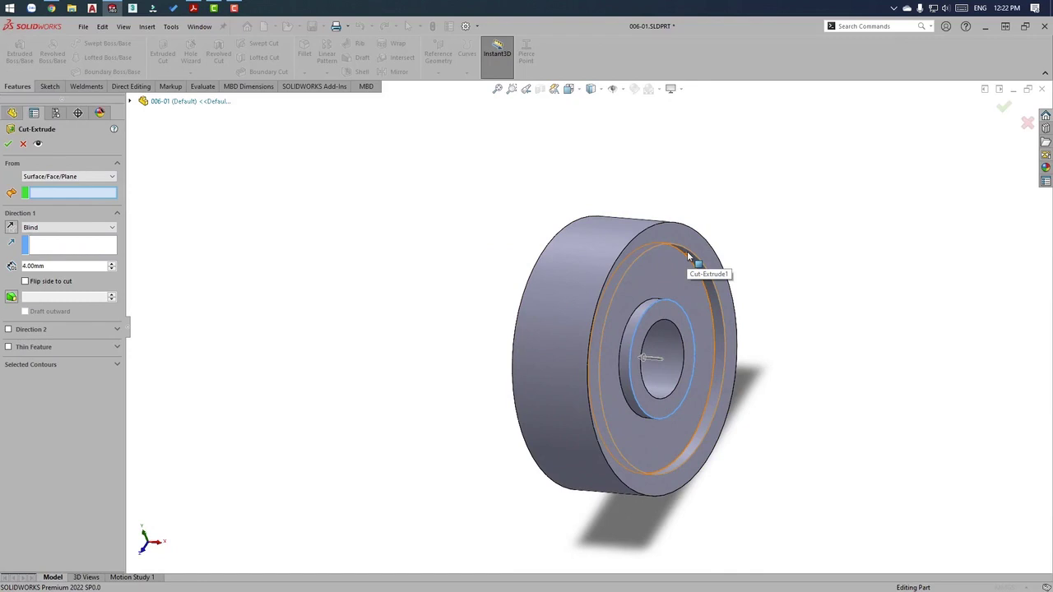
pyautogui.moveTo(688, 256); pyautogui.dragTo(674, 280, button='middle')
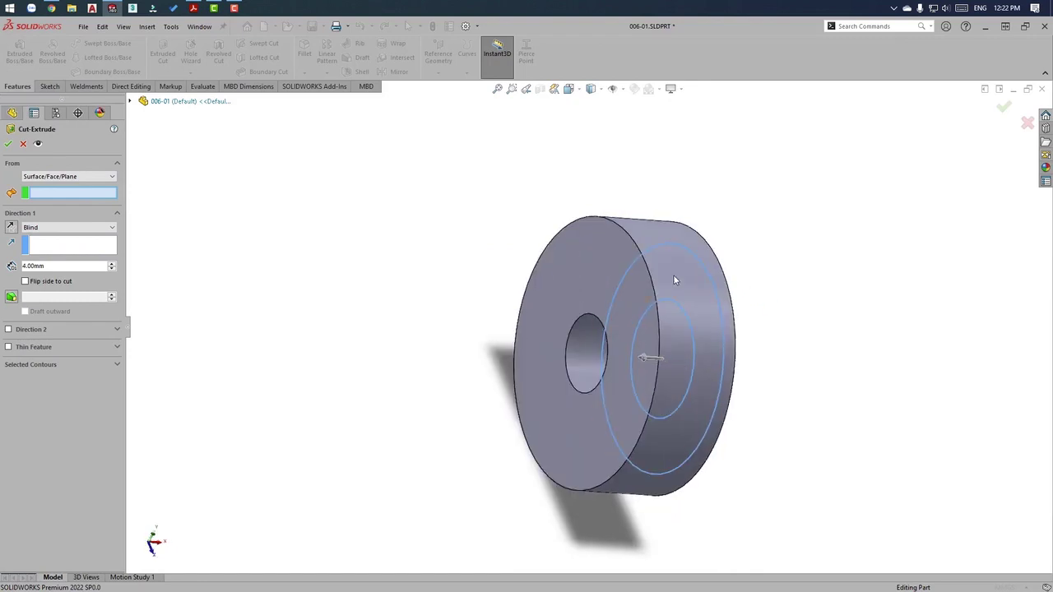
pyautogui.click(585, 279)
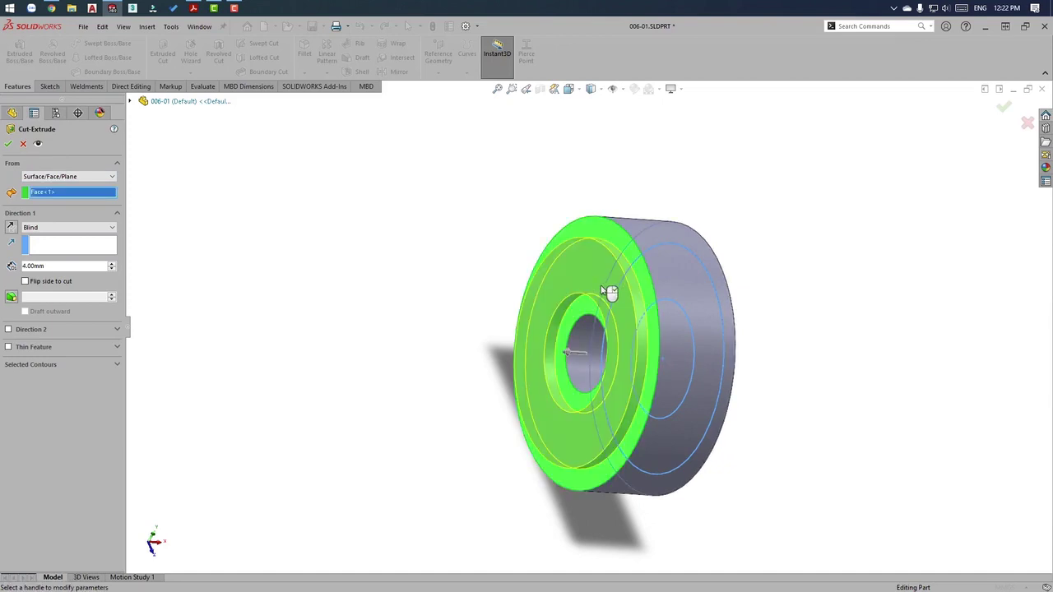
pyautogui.scroll(-2, 605, 269)
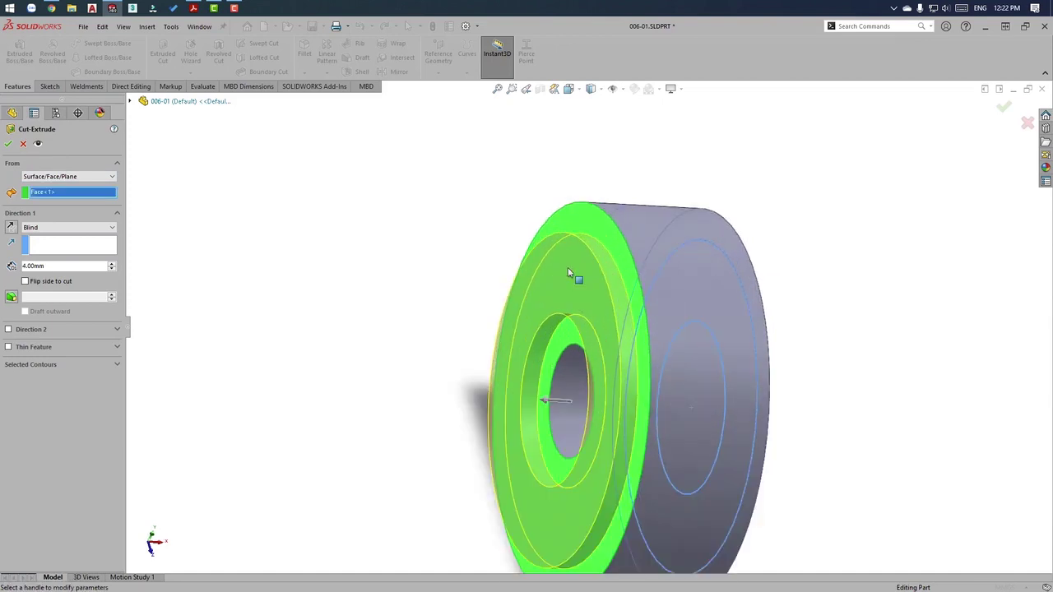
pyautogui.click(10, 227)
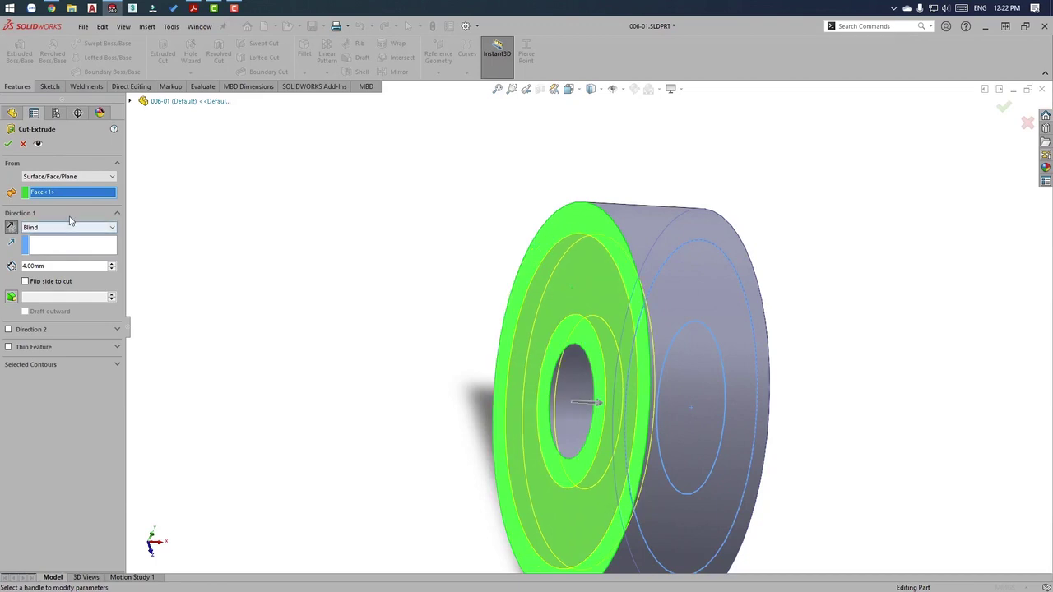
pyautogui.click(9, 144)
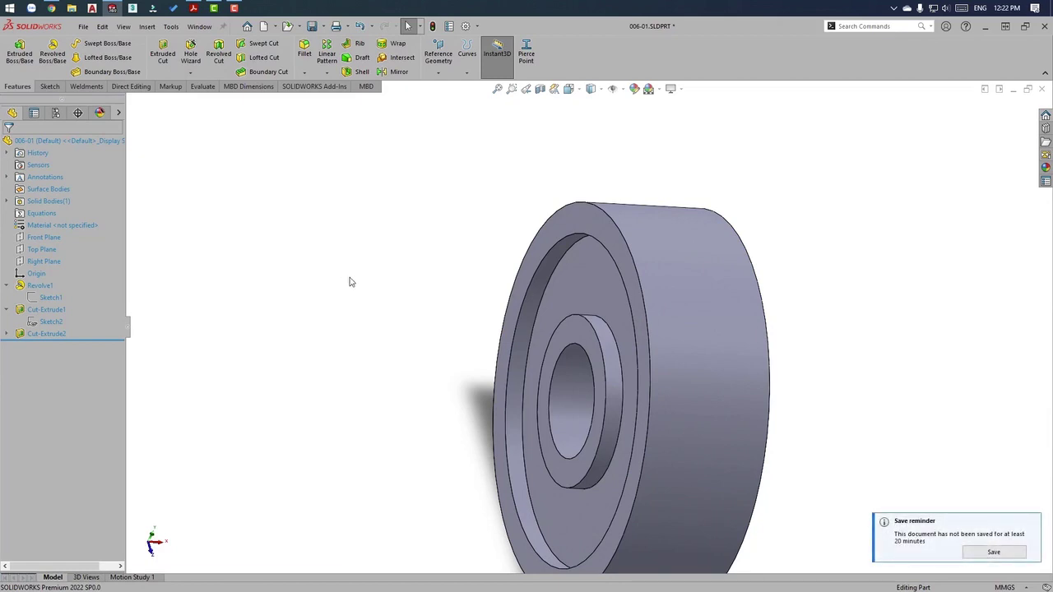
pyautogui.moveTo(430, 265)
pyautogui.mouseDown(button='middle')
pyautogui.moveTo(568, 207)
pyautogui.moveTo(631, 197)
pyautogui.mouseUp(button='middle')
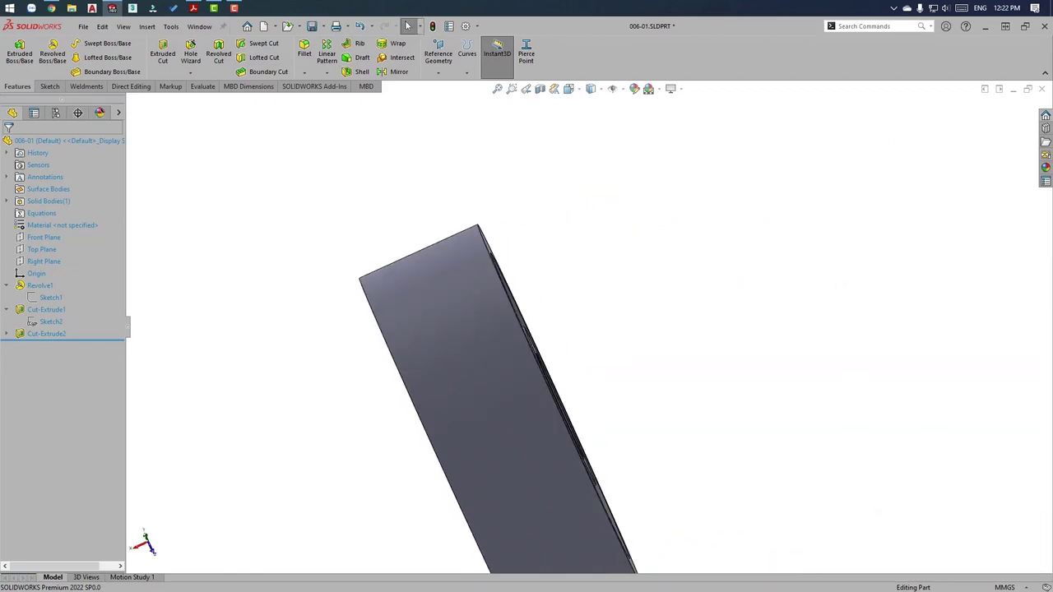
pyautogui.hotkey('alt', 'Tab')
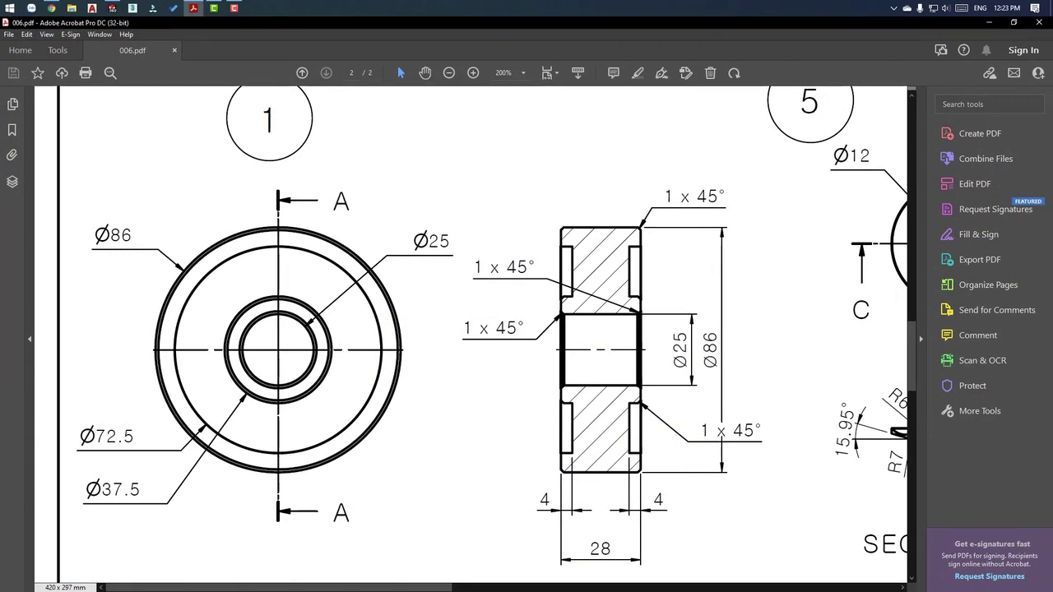
pyautogui.hotkey('alt', 'Tab')
pyautogui.moveTo(621, 230); pyautogui.dragTo(682, 278, button='middle')
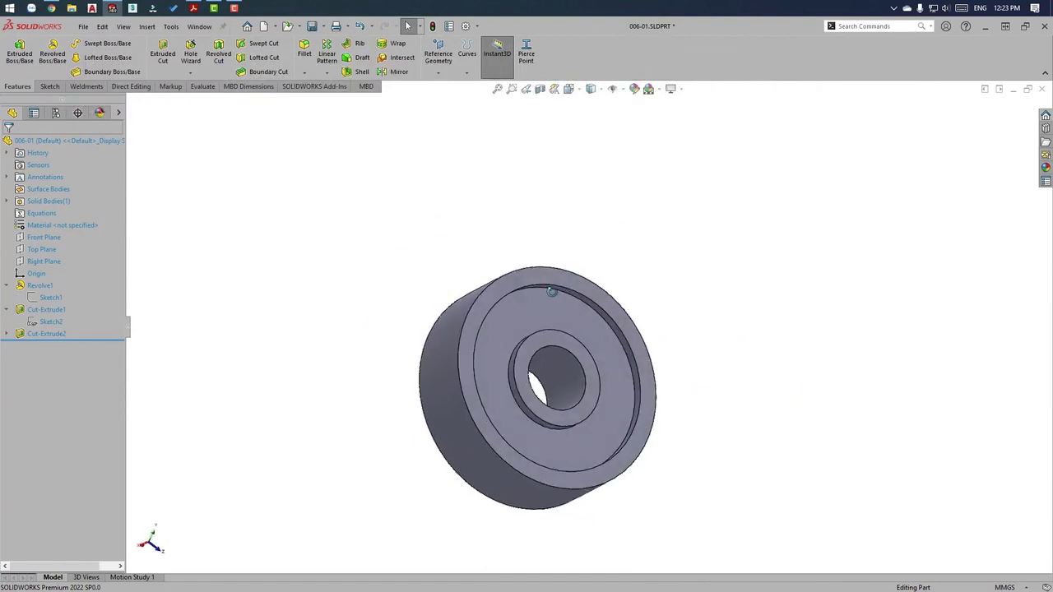
# Start a 1 mm chamfer on the wheel's front and back rim edges.
pyautogui.click(304, 71)
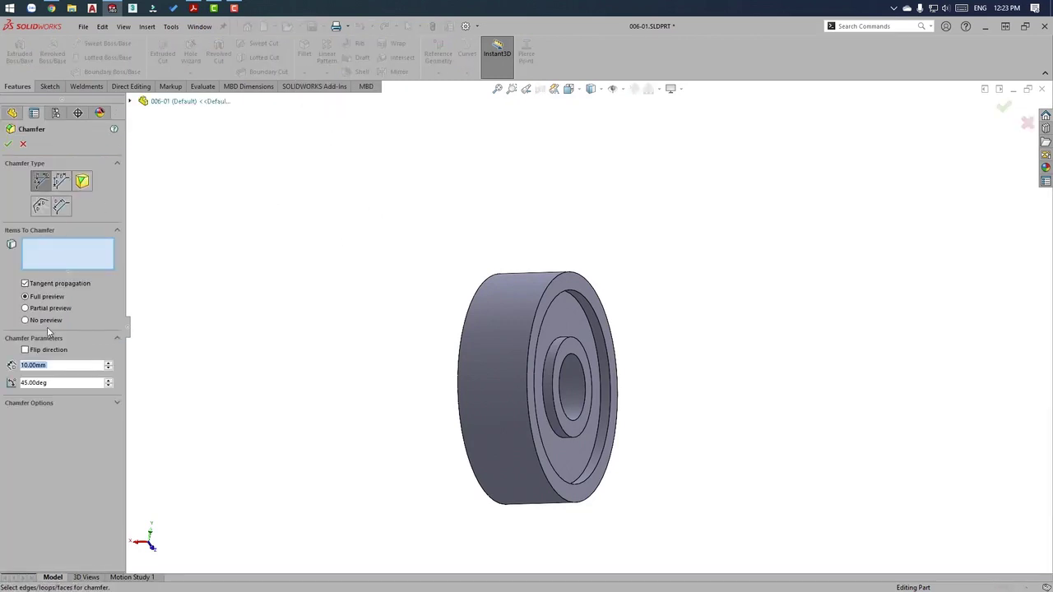
pyautogui.write('1')
pyautogui.press('Return')
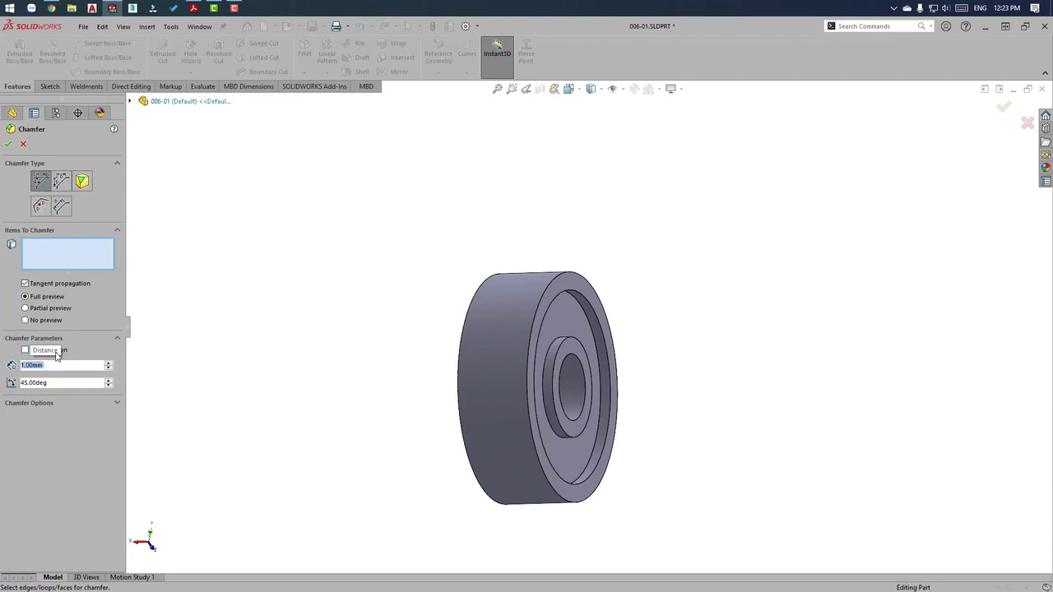
pyautogui.click(568, 293)
pyautogui.click(569, 294)
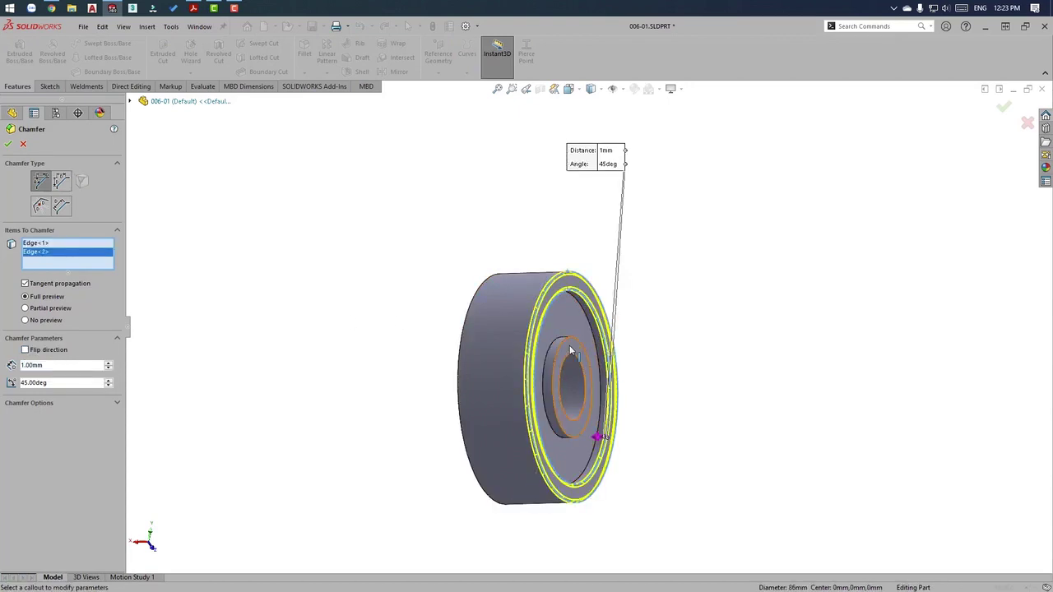
pyautogui.moveTo(495, 327)
pyautogui.mouseDown(button='middle')
pyautogui.moveTo(517, 298)
pyautogui.moveTo(535, 306)
pyautogui.moveTo(486, 412)
pyautogui.mouseUp(button='middle')
pyautogui.click(516, 298)
pyautogui.click(480, 430)
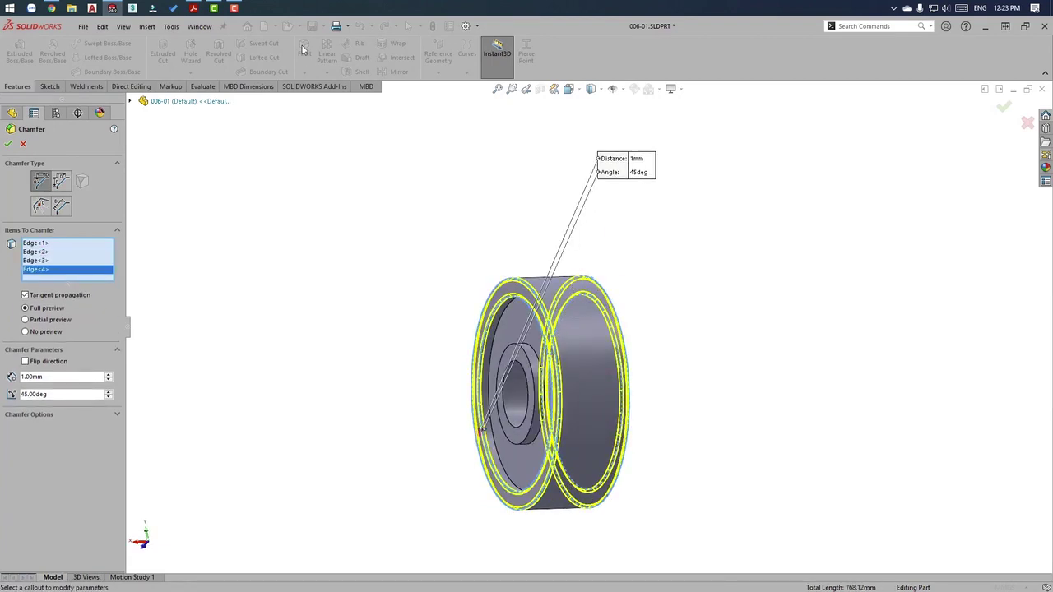
# Check 006.pdf for chamfer locations, add the bore edge, and accept Chamfer1.
pyautogui.click(195, 10)
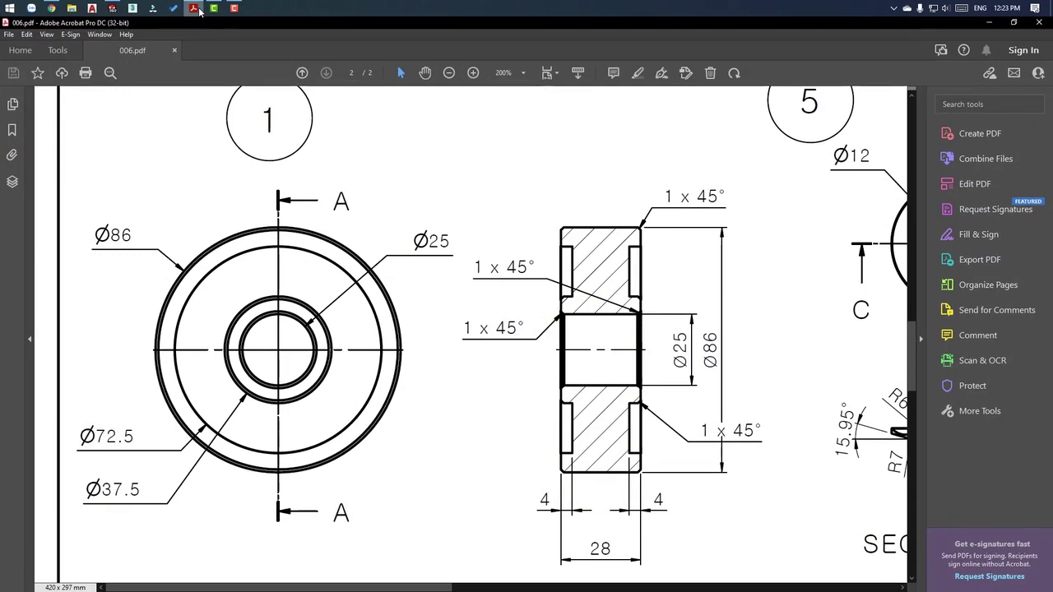
pyautogui.click(196, 9)
pyautogui.scroll(-2, 514, 300)
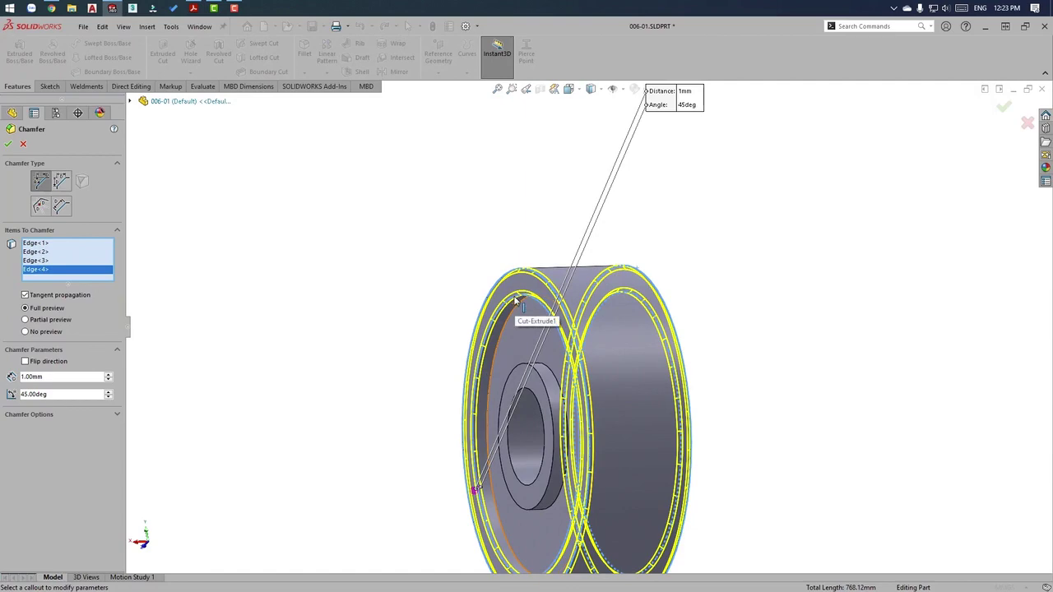
pyautogui.click(527, 395)
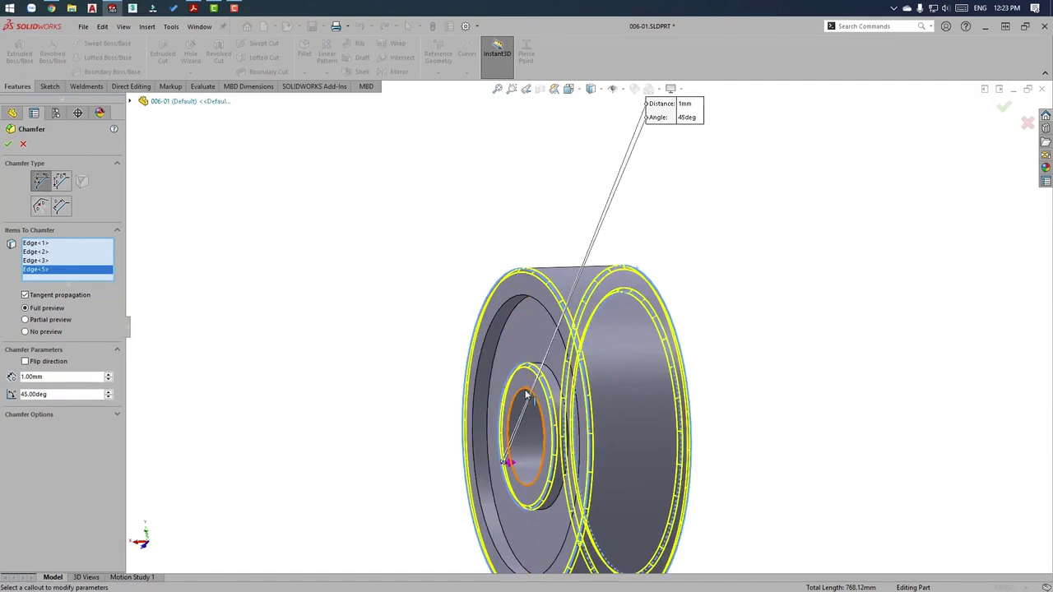
pyautogui.click(526, 395)
pyautogui.moveTo(503, 390); pyautogui.dragTo(634, 319, button='middle')
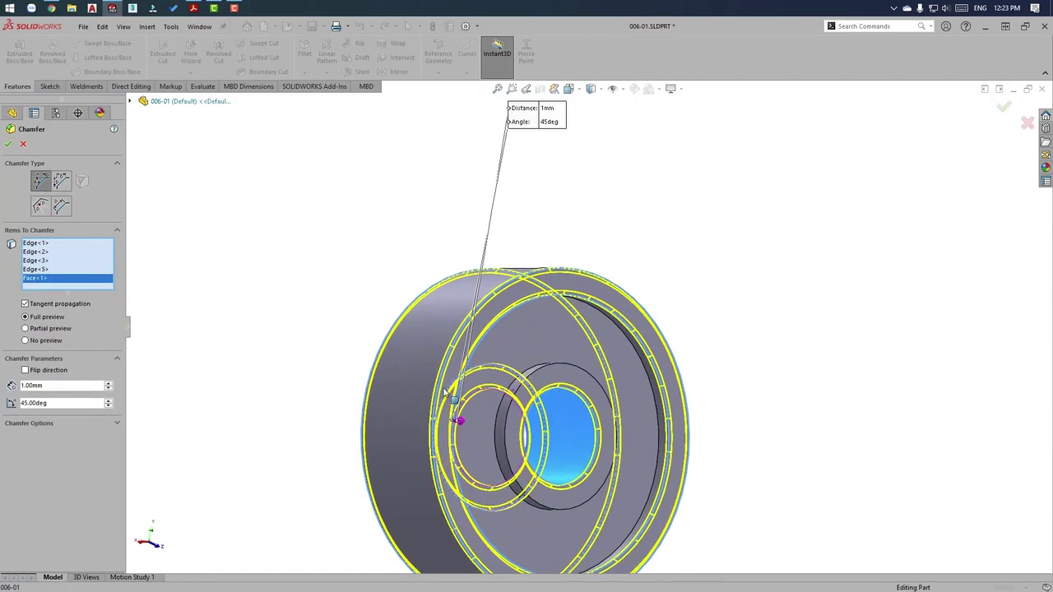
pyautogui.click(623, 323)
pyautogui.moveTo(578, 362); pyautogui.dragTo(494, 362, button='middle')
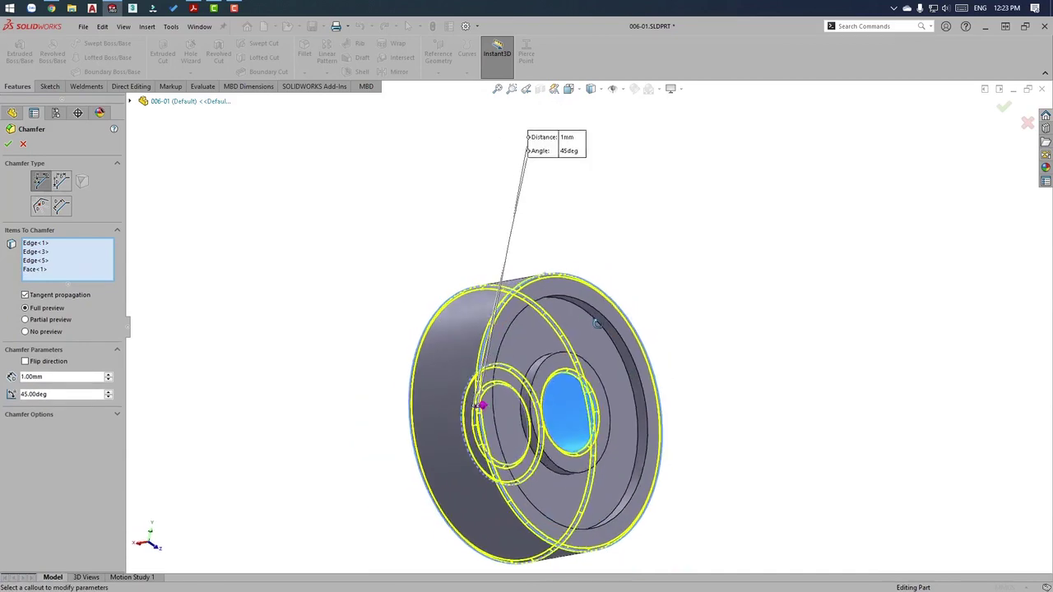
pyautogui.click(194, 8)
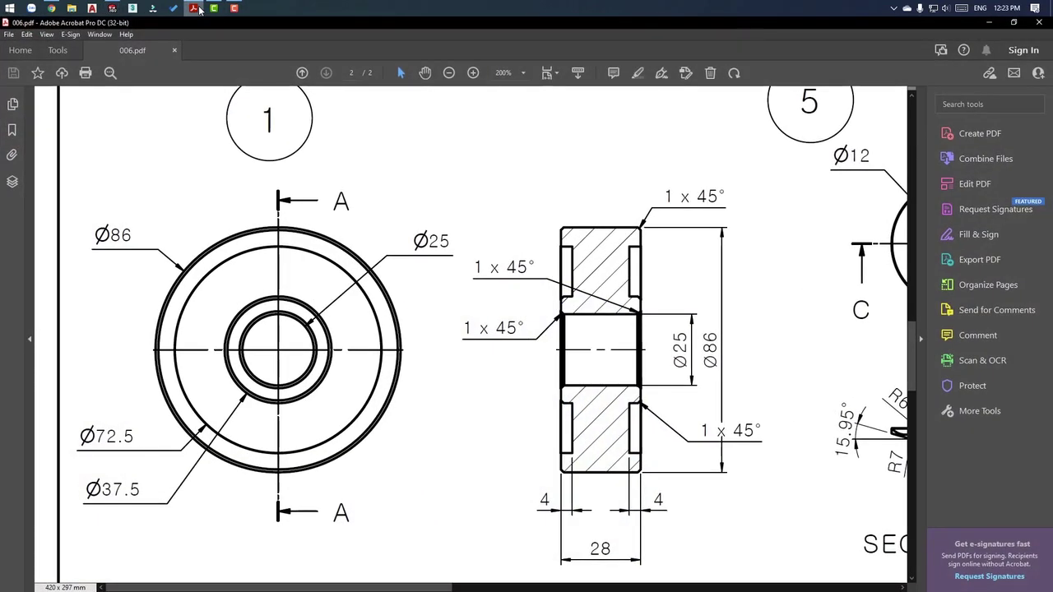
pyautogui.click(196, 8)
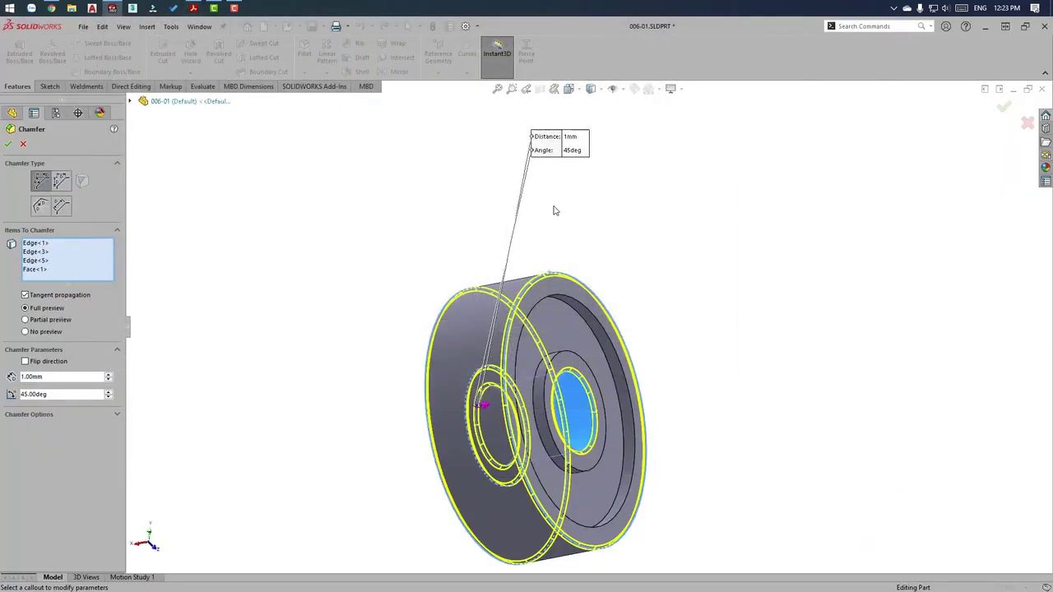
pyautogui.click(8, 145)
# Edit Chamfer1 to include the bore edge on the other face.
pyautogui.moveTo(348, 197)
pyautogui.mouseDown(button='middle')
pyautogui.moveTo(376, 193)
pyautogui.moveTo(482, 370)
pyautogui.moveTo(494, 246)
pyautogui.moveTo(477, 353)
pyautogui.moveTo(670, 354)
pyautogui.moveTo(118, 426)
pyautogui.mouseUp(button='middle')
pyautogui.scroll(-2, 582, 383)
pyautogui.scroll(-3, 623, 372)
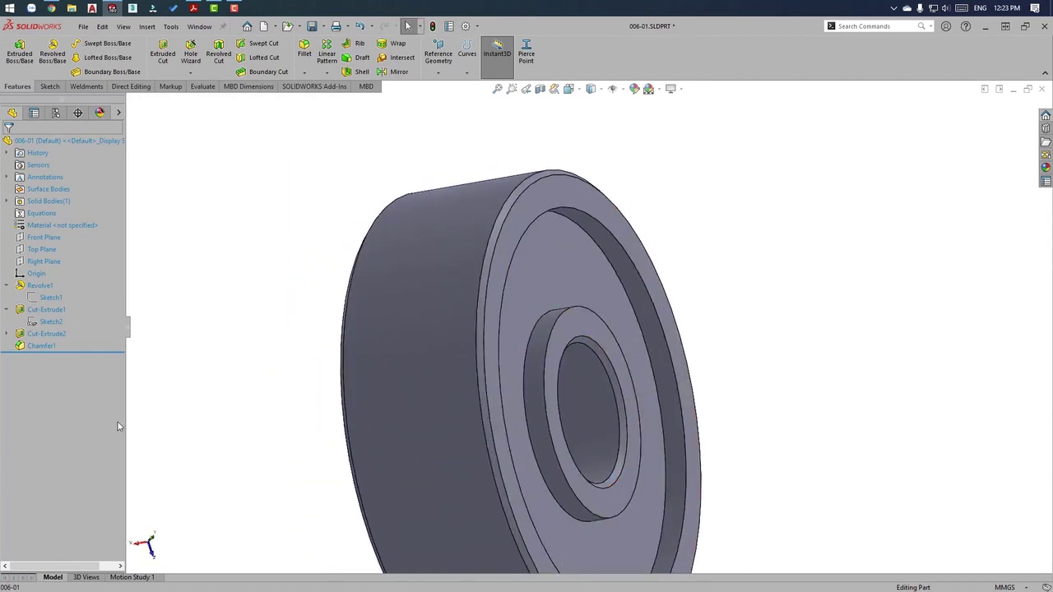
pyautogui.rightClick(38, 346)
pyautogui.click(50, 310)
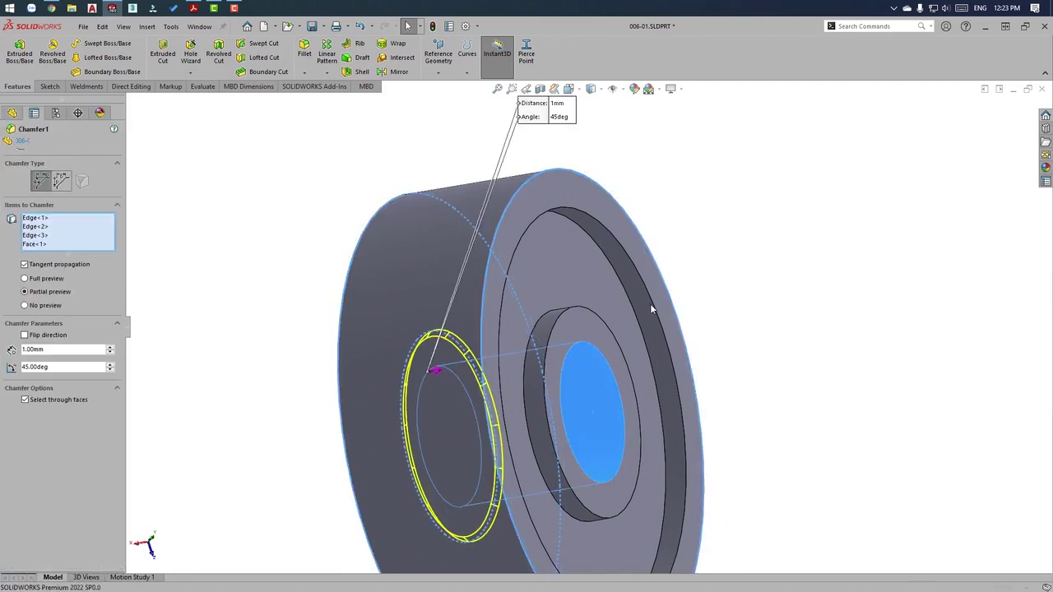
pyautogui.click(583, 308)
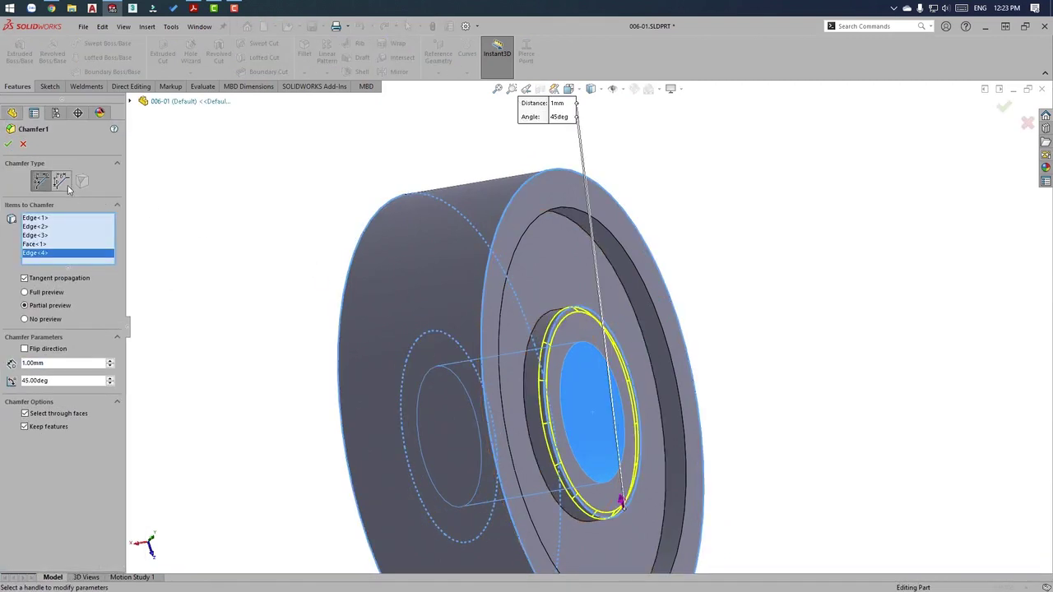
pyautogui.click(9, 144)
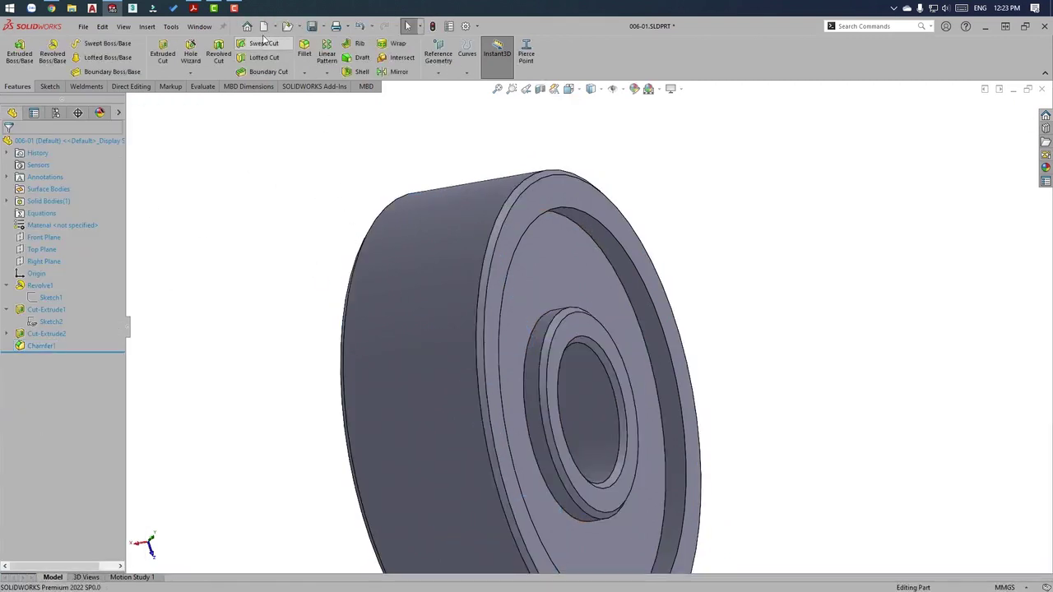
# Review 006.pdf's exploded trolley wheel assembly and the Section A-A part-detail sheet.
pyautogui.click(193, 8)
pyautogui.scroll(1, 436, 293)
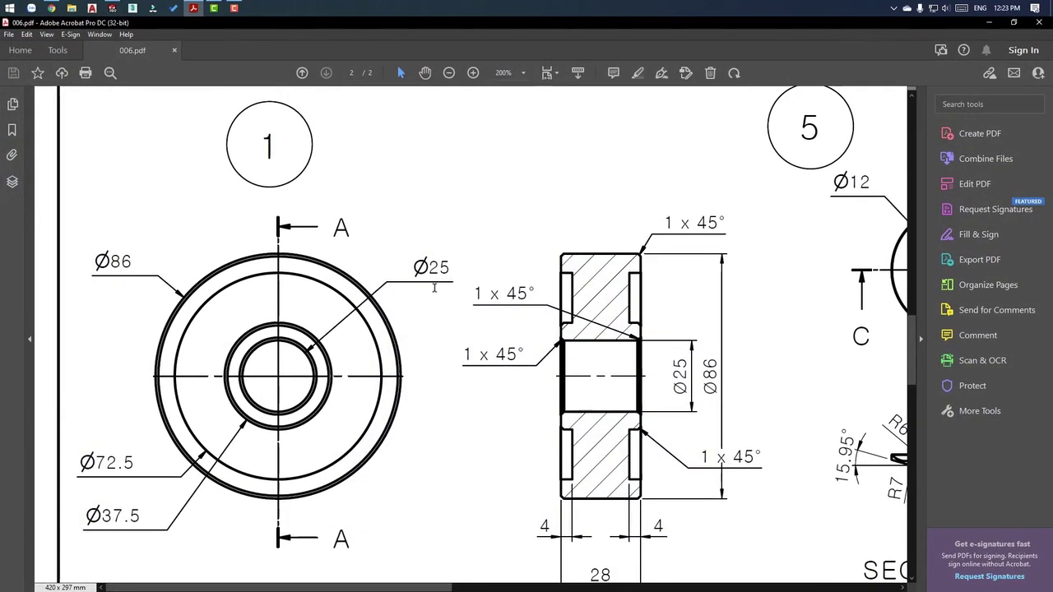
pyautogui.keyDown('ctrl'); pyautogui.scroll(-3, 436, 291); pyautogui.keyUp('ctrl')
pyautogui.scroll(2, 435, 290)
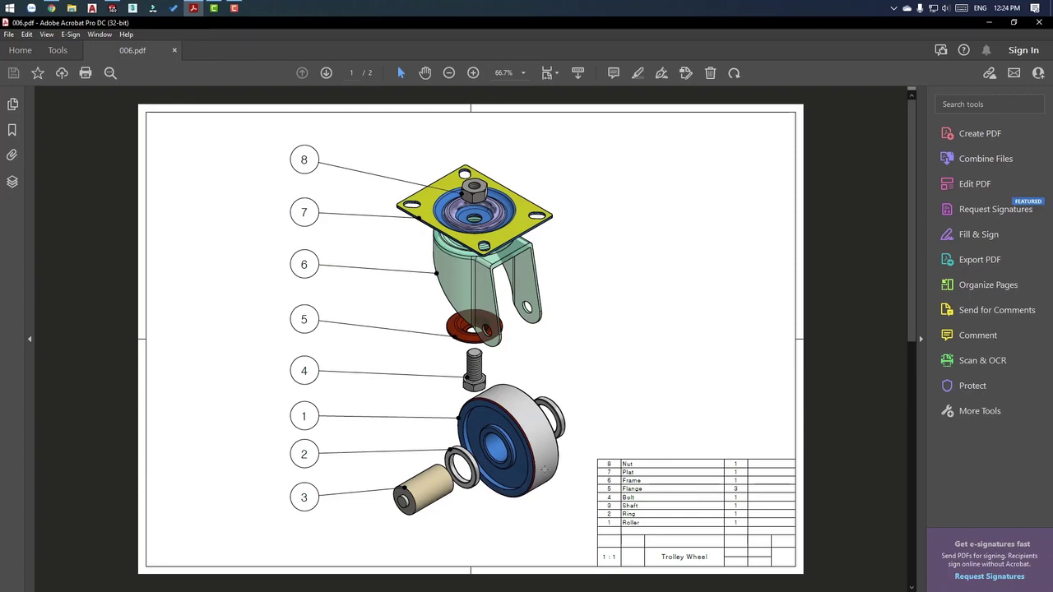
pyautogui.scroll(-2, 371, 242)
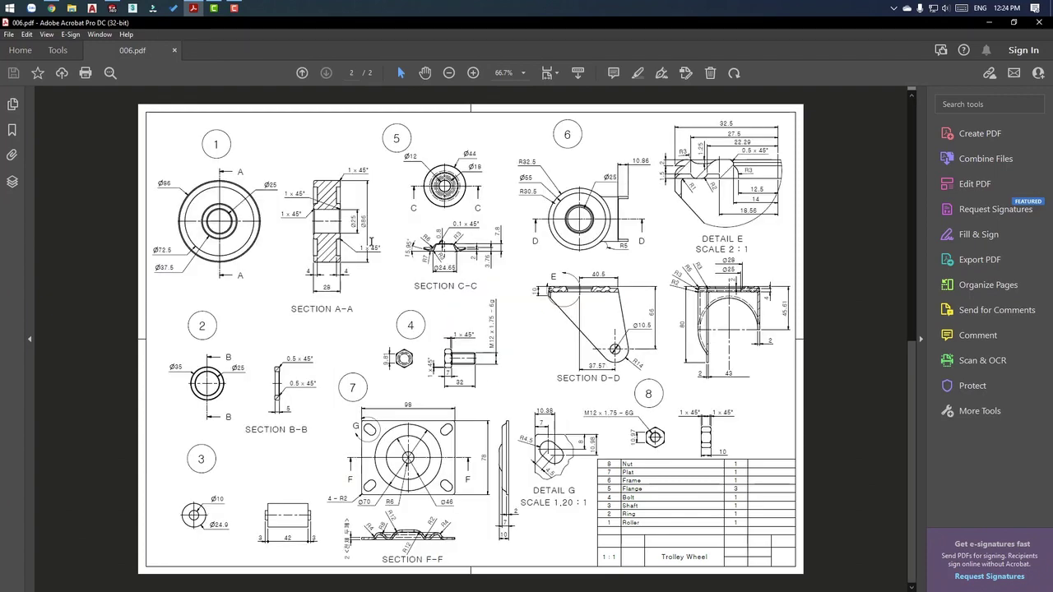
pyautogui.keyDown('ctrl'); pyautogui.scroll(1, 371, 242); pyautogui.keyUp('ctrl')
pyautogui.keyDown('ctrl'); pyautogui.scroll(1, 371, 243); pyautogui.keyUp('ctrl')
pyautogui.keyDown('ctrl'); pyautogui.scroll(1, 371, 243); pyautogui.keyUp('ctrl')
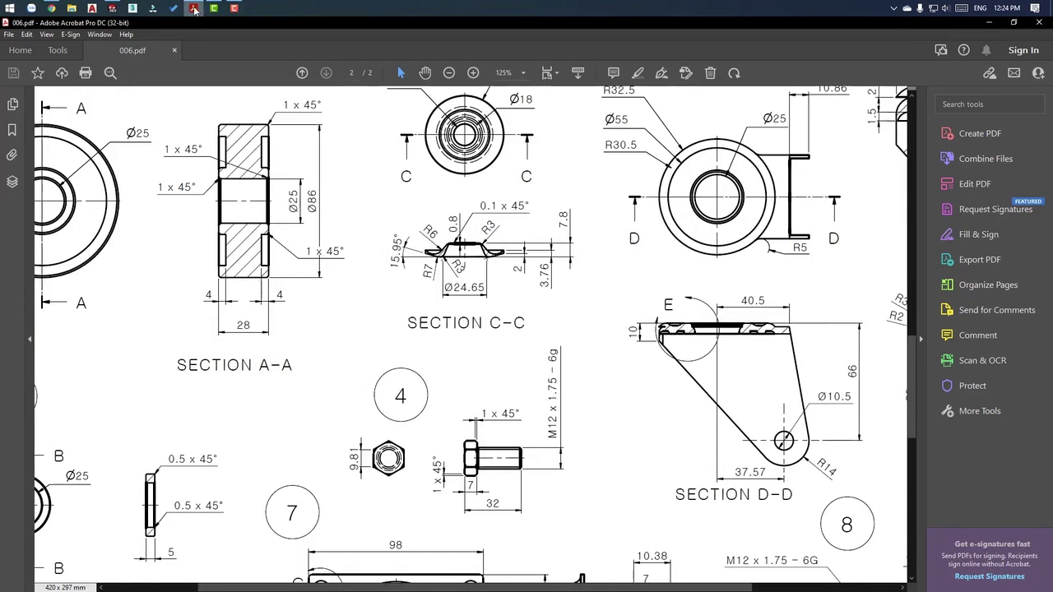
# Save part 006-01 with Ctrl+S, then fit and rotate the wheel in view.
pyautogui.click(113, 9)
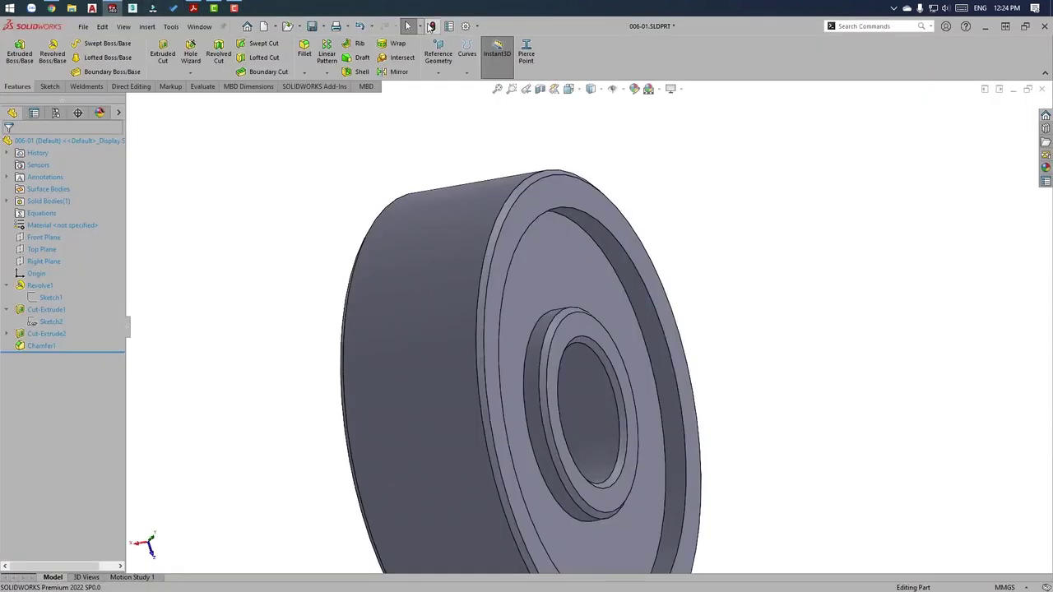
pyautogui.hotkey('ctrl', 's')
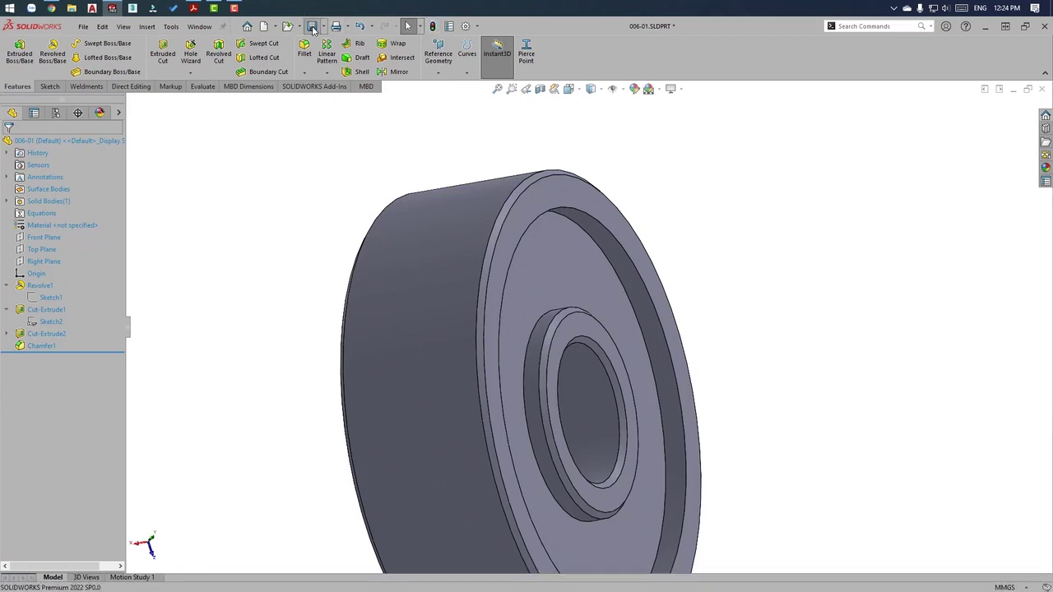
pyautogui.press('z')
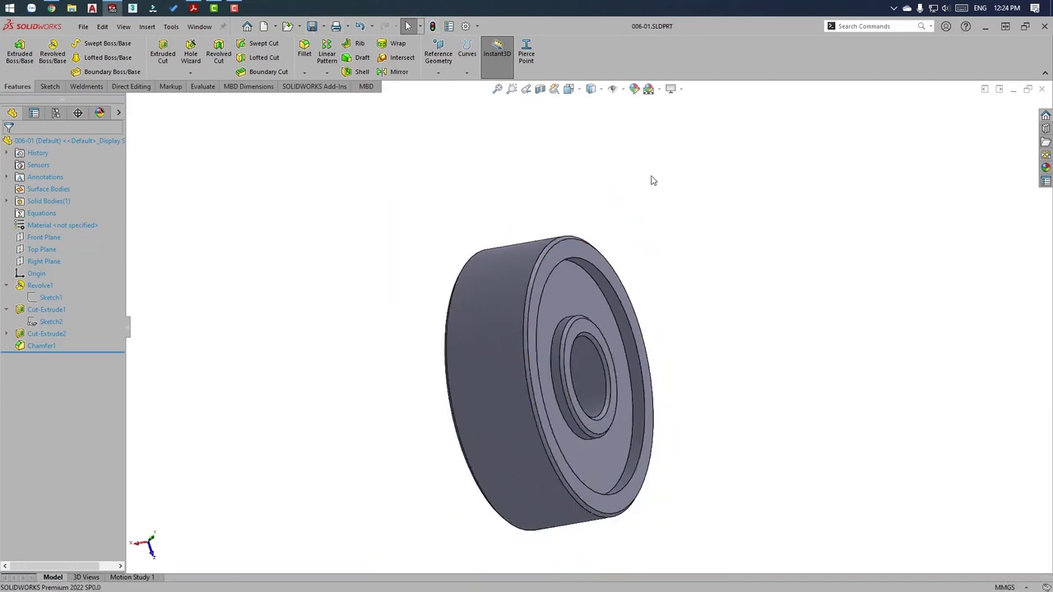
pyautogui.press('z')
pyautogui.press('Left')
pyautogui.press('Left')
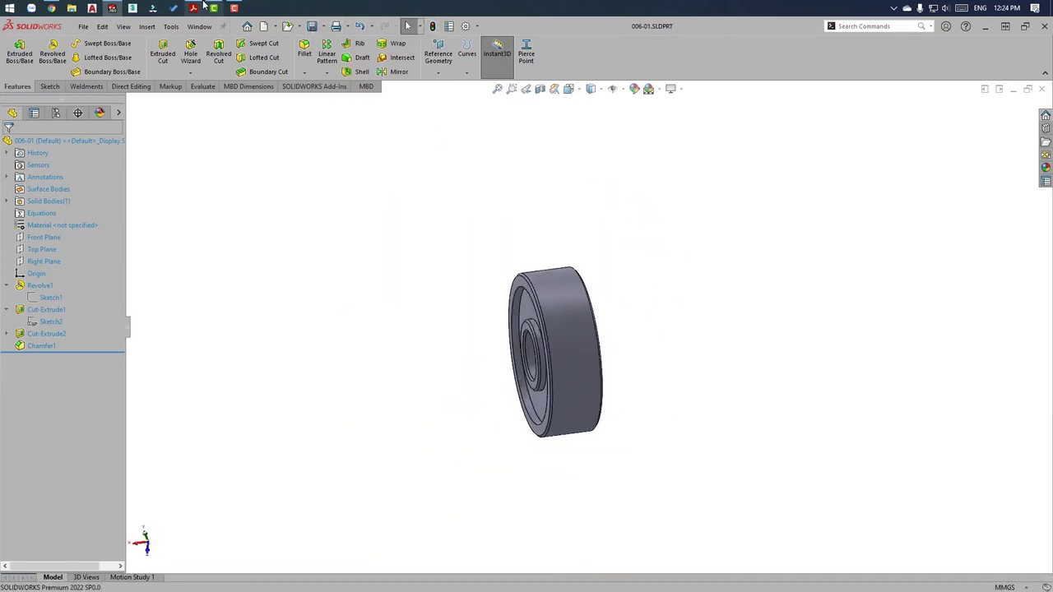
# Check the roller's colours on page 1 of 006.pdf, then minimize Acrobat.
pyautogui.click(193, 8)
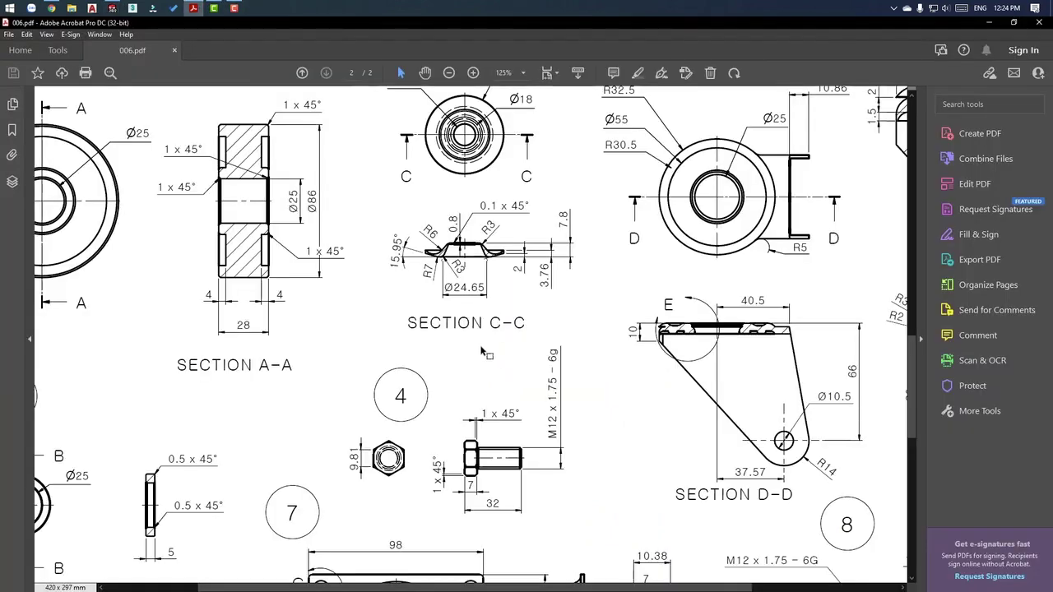
pyautogui.scroll(2, 466, 303)
pyautogui.scroll(3, 467, 302)
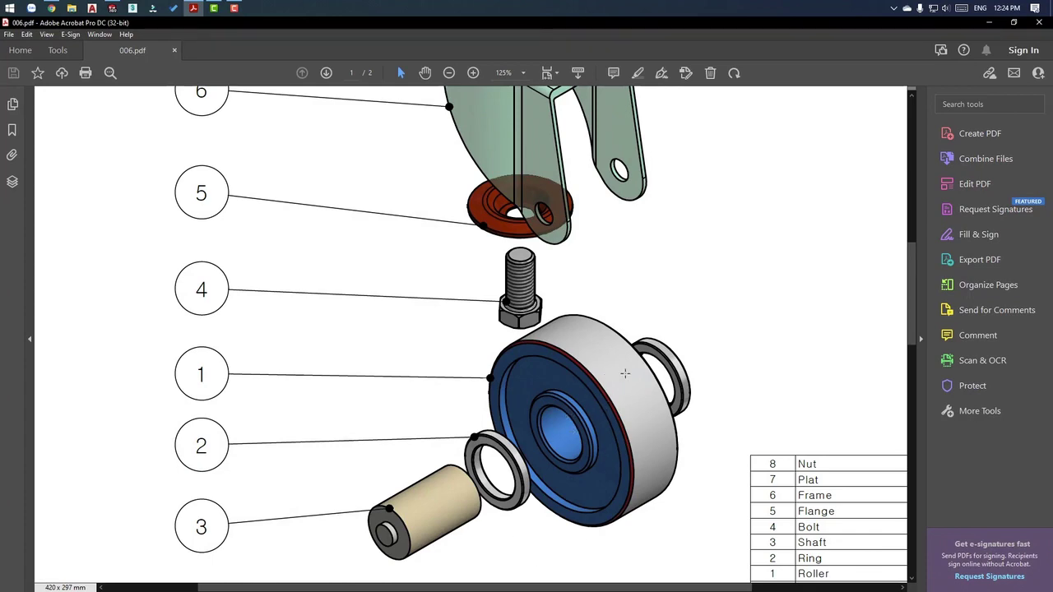
pyautogui.click(989, 22)
pyautogui.moveTo(594, 233); pyautogui.dragTo(642, 214, button='middle')
# Start a colour edit, remove the whole part from the targets, and switch to face selection.
pyautogui.scroll(-2, 573, 312)
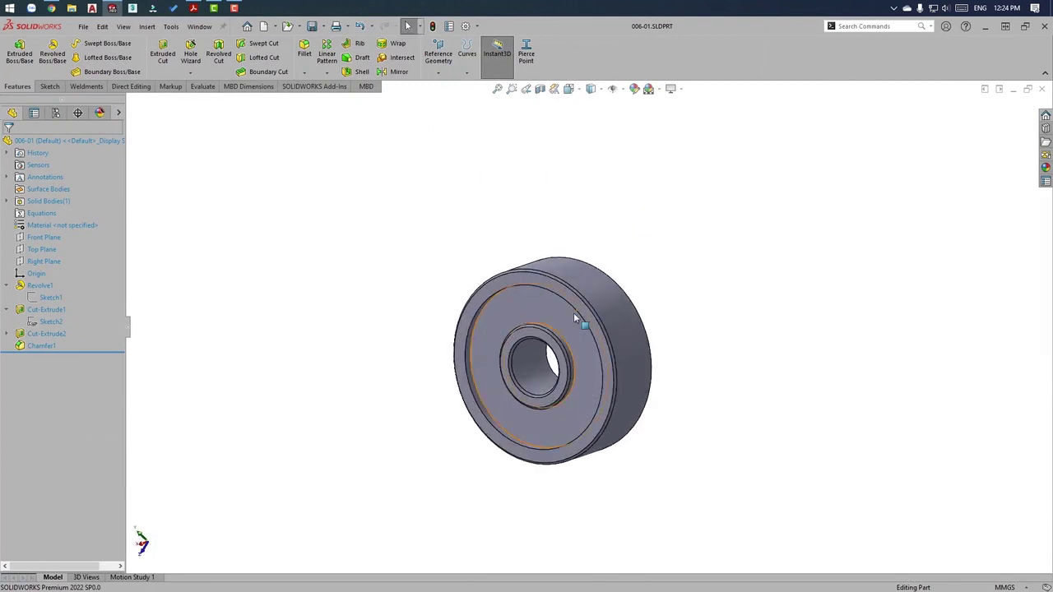
pyautogui.scroll(-4, 573, 312)
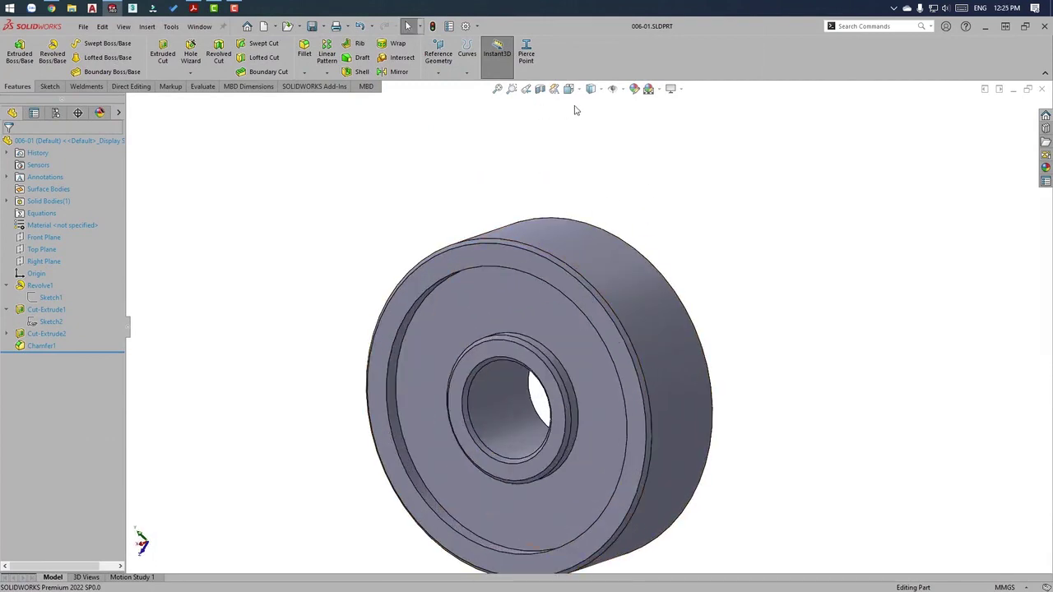
pyautogui.click(635, 91)
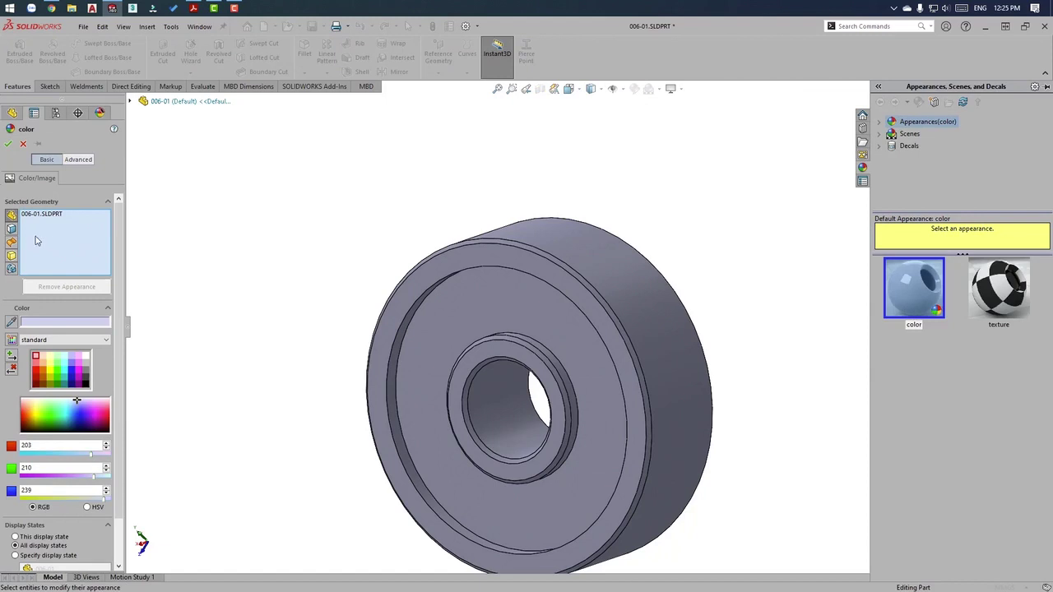
pyautogui.click(55, 216)
pyautogui.rightClick(55, 216)
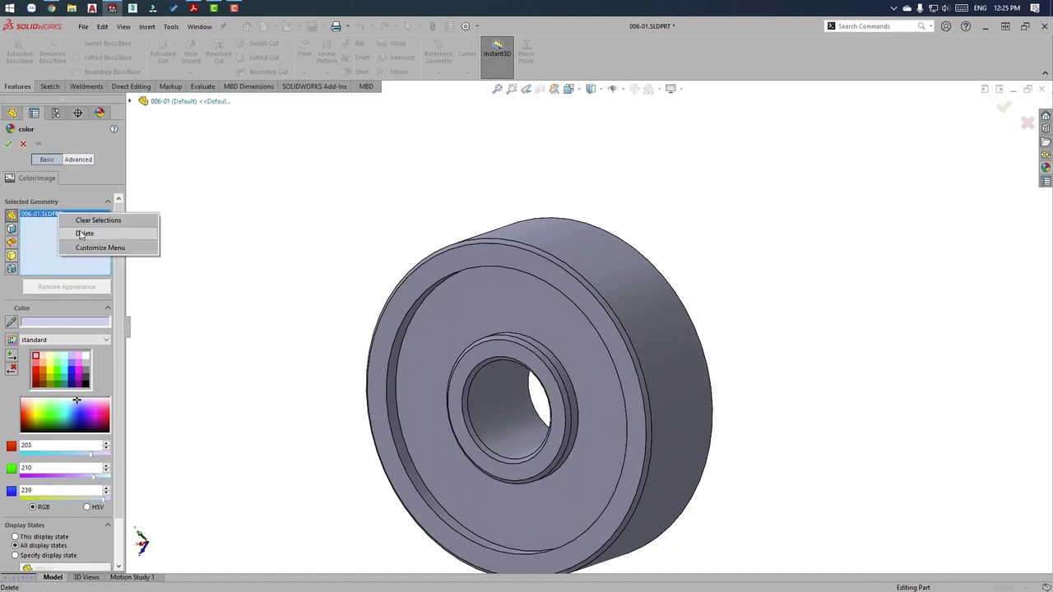
pyautogui.click(83, 234)
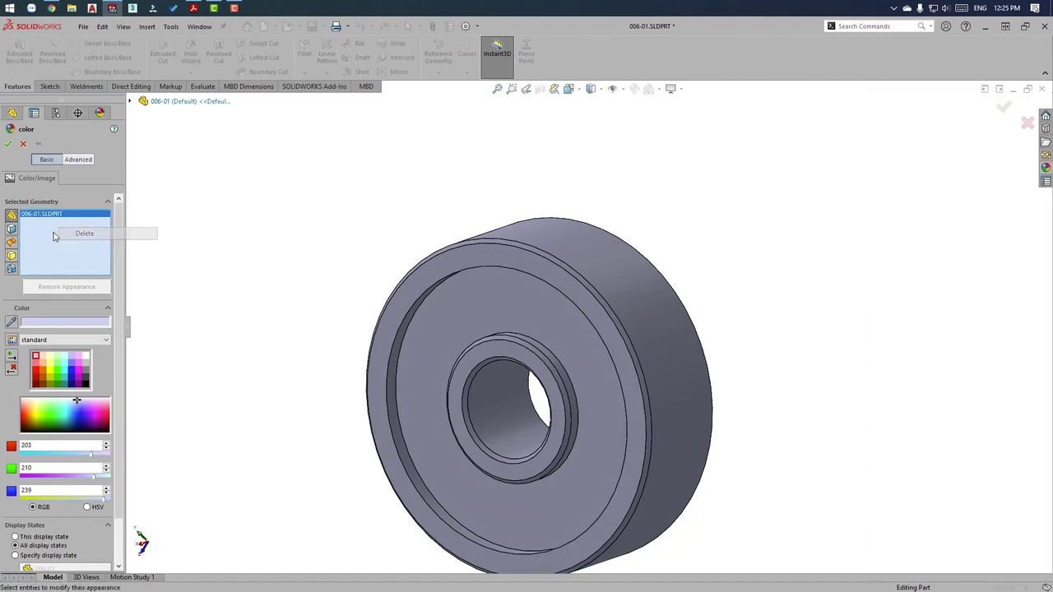
pyautogui.click(12, 230)
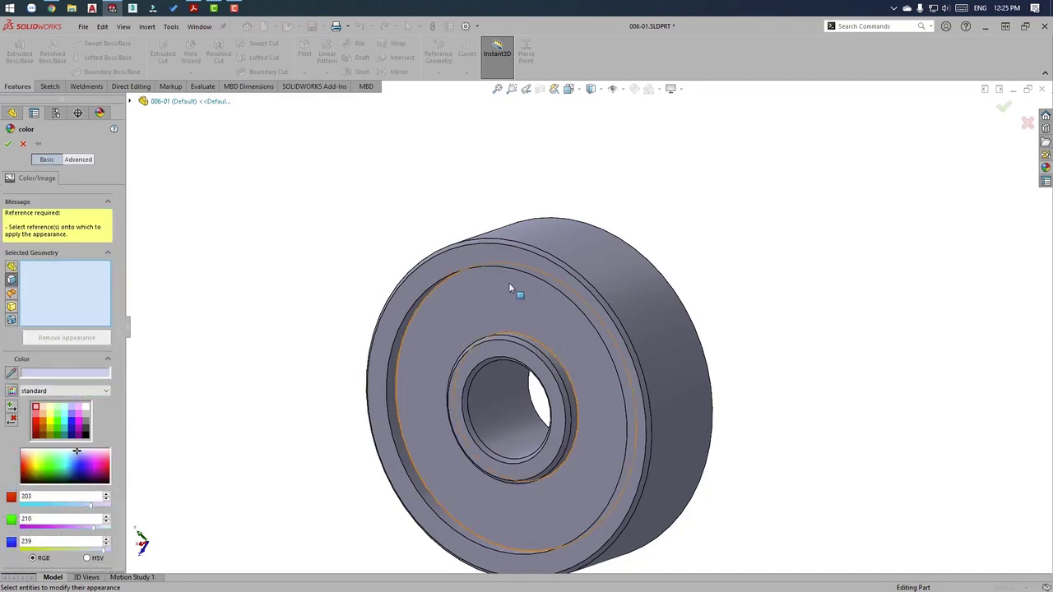
# Select the wheel's front face and the faces around and inside the bore.
pyautogui.scroll(-2, 508, 282)
pyautogui.click(478, 259)
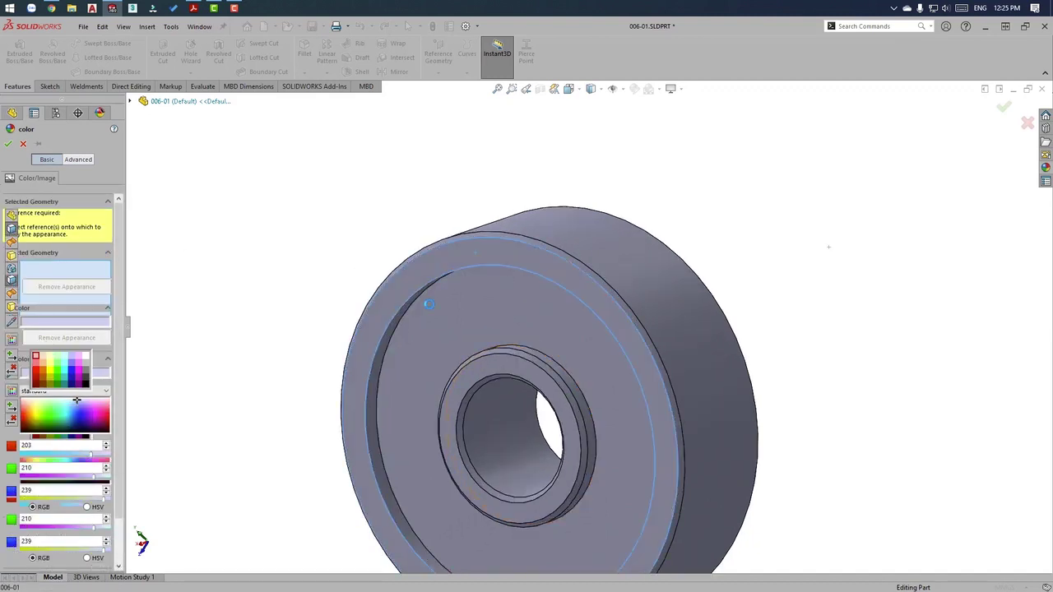
pyautogui.scroll(1, 412, 296)
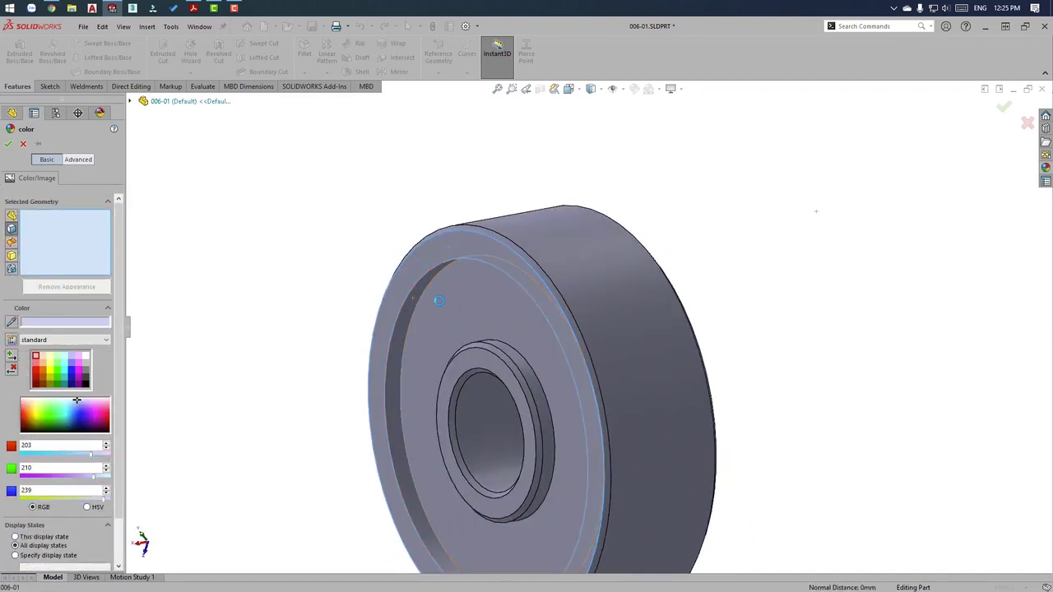
pyautogui.click(511, 351)
pyautogui.click(513, 354)
pyautogui.click(504, 359)
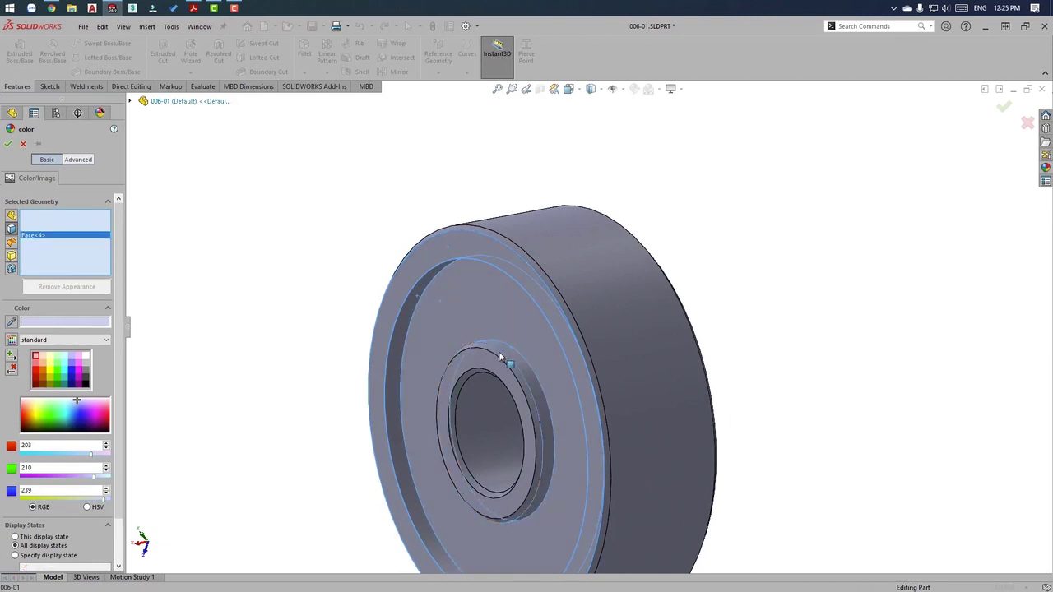
pyautogui.click(494, 354)
pyautogui.click(491, 353)
pyautogui.click(473, 372)
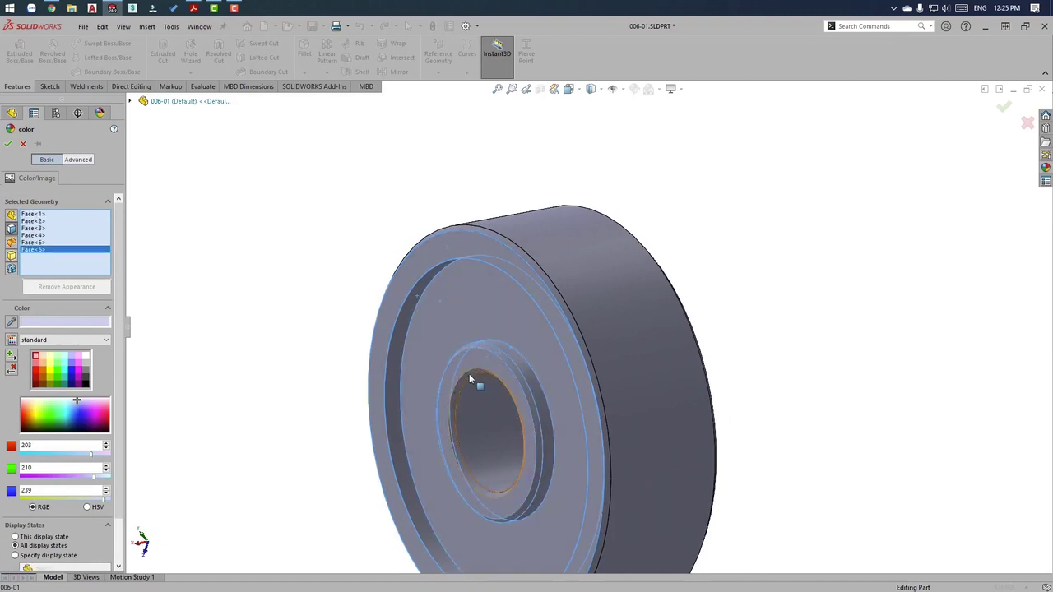
pyautogui.click(470, 374)
pyautogui.click(481, 410)
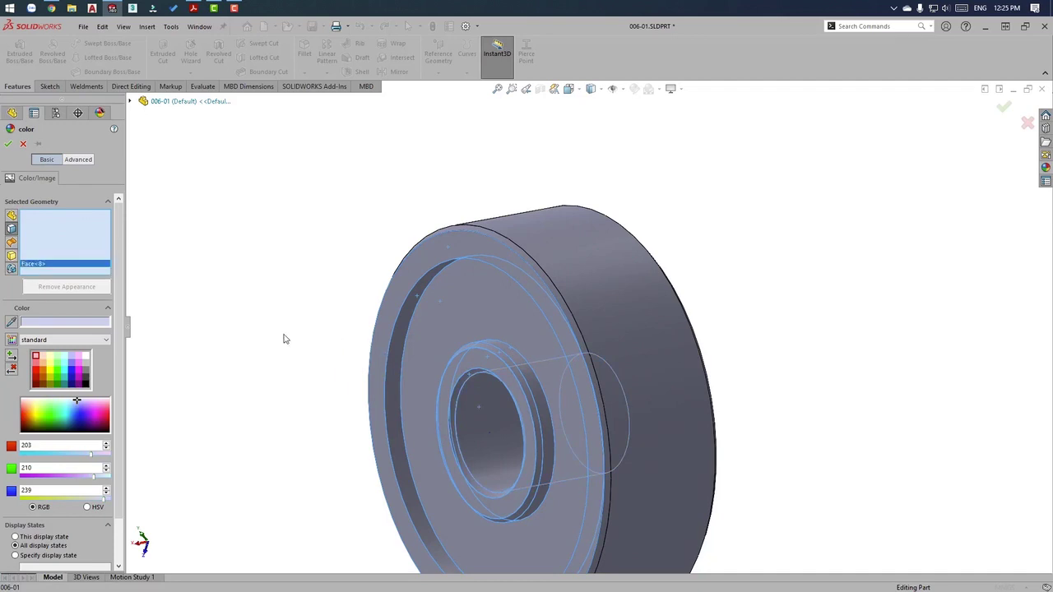
# Add the remaining recess and bore-edge faces to the colour selection.
pyautogui.moveTo(285, 338)
pyautogui.mouseDown(button='middle')
pyautogui.moveTo(298, 298)
pyautogui.moveTo(253, 313)
pyautogui.mouseUp(button='middle')
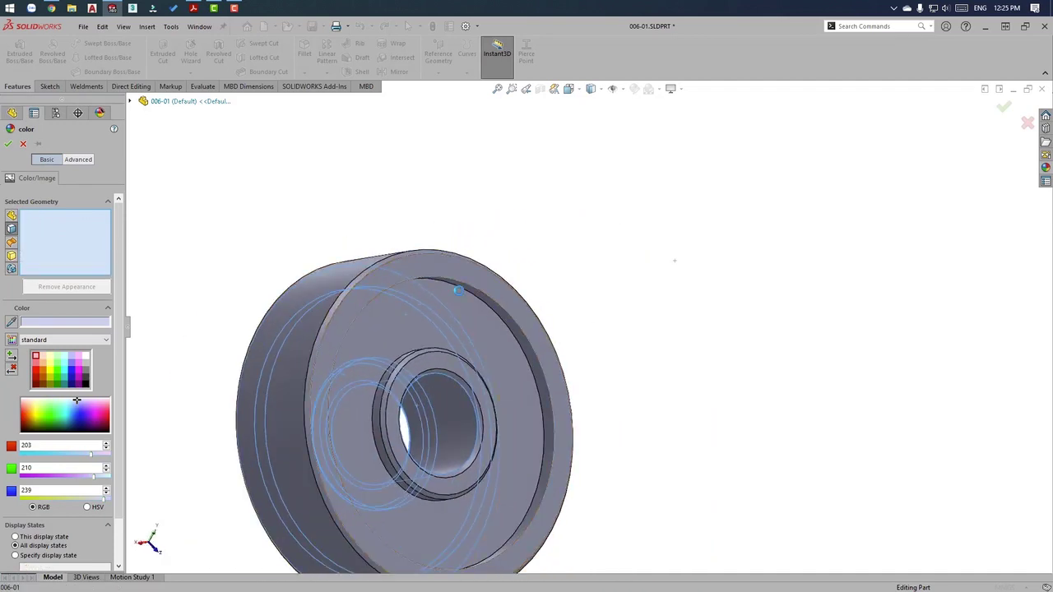
pyautogui.click(478, 294)
pyautogui.scroll(-2, 495, 346)
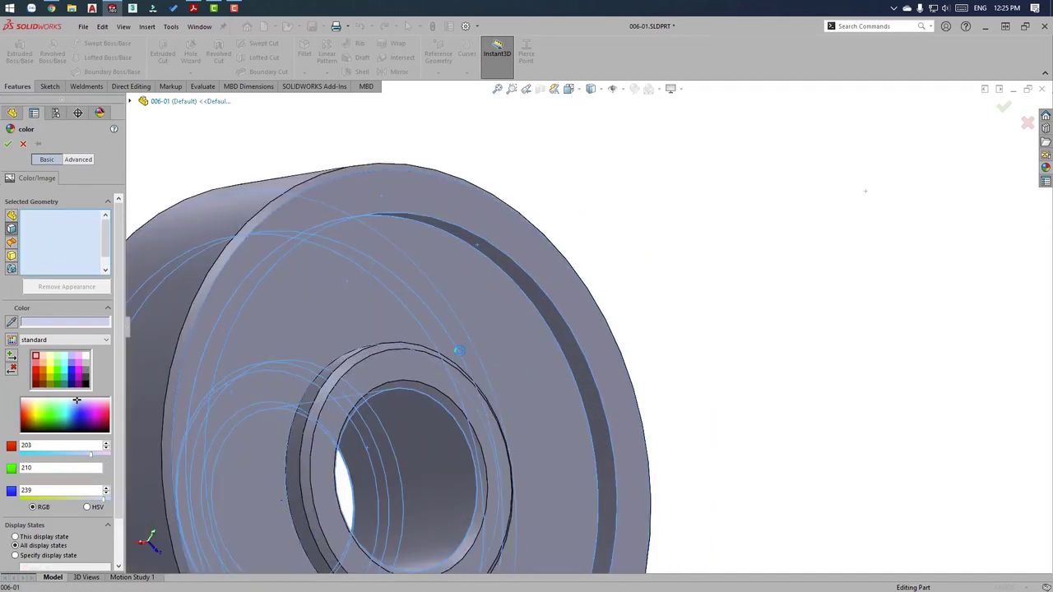
pyautogui.click(342, 362)
pyautogui.click(342, 362)
pyautogui.click(372, 367)
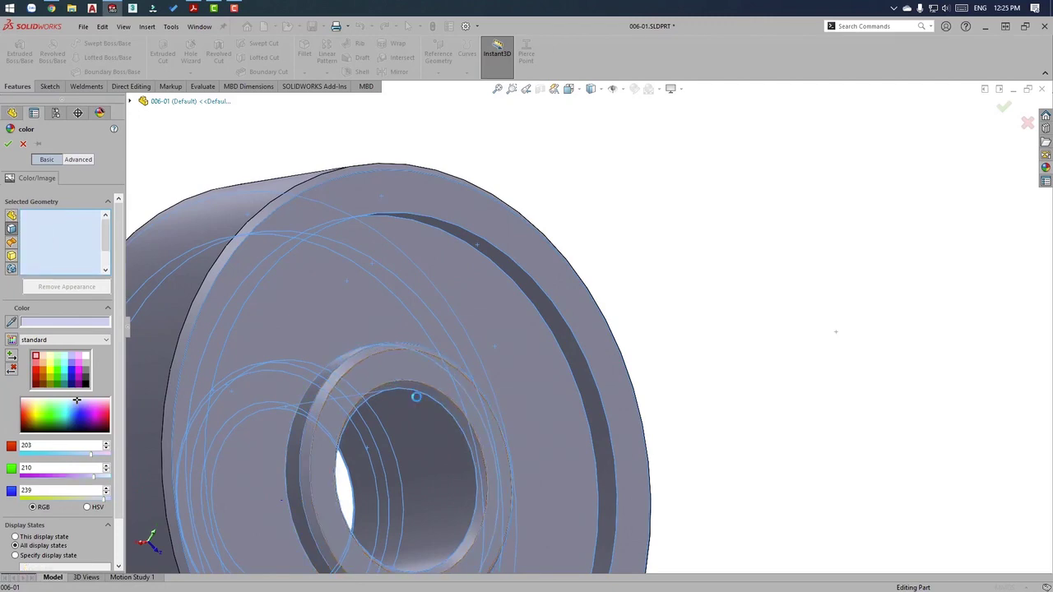
pyautogui.click(431, 420)
pyautogui.scroll(3, 430, 419)
pyautogui.moveTo(430, 419)
pyautogui.mouseDown(button='middle')
pyautogui.moveTo(582, 390)
pyautogui.moveTo(455, 343)
pyautogui.mouseUp(button='middle')
pyautogui.click(455, 343)
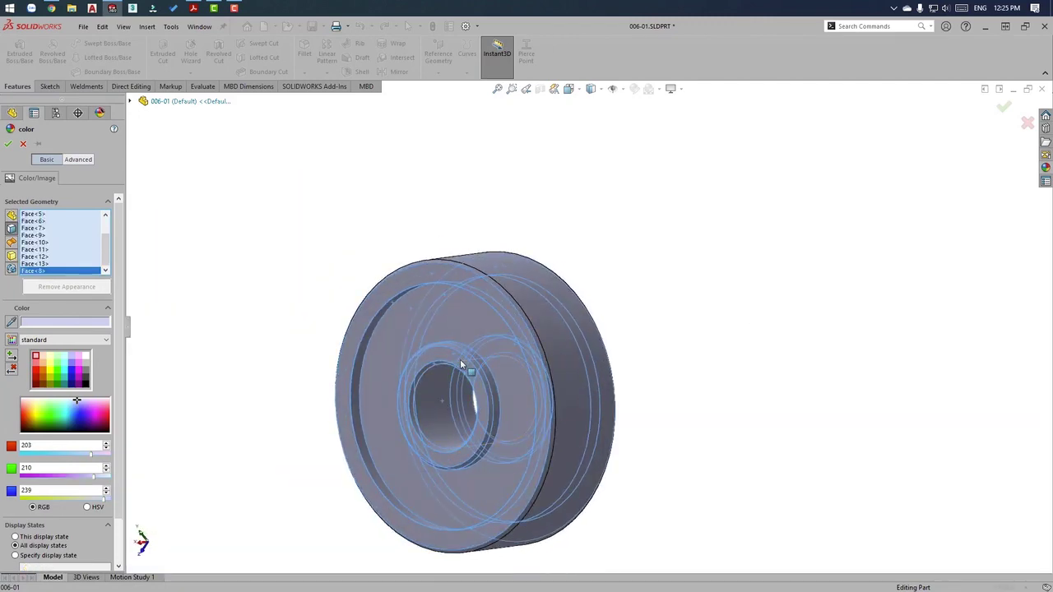
pyautogui.scroll(-3, 455, 344)
pyautogui.click(458, 321)
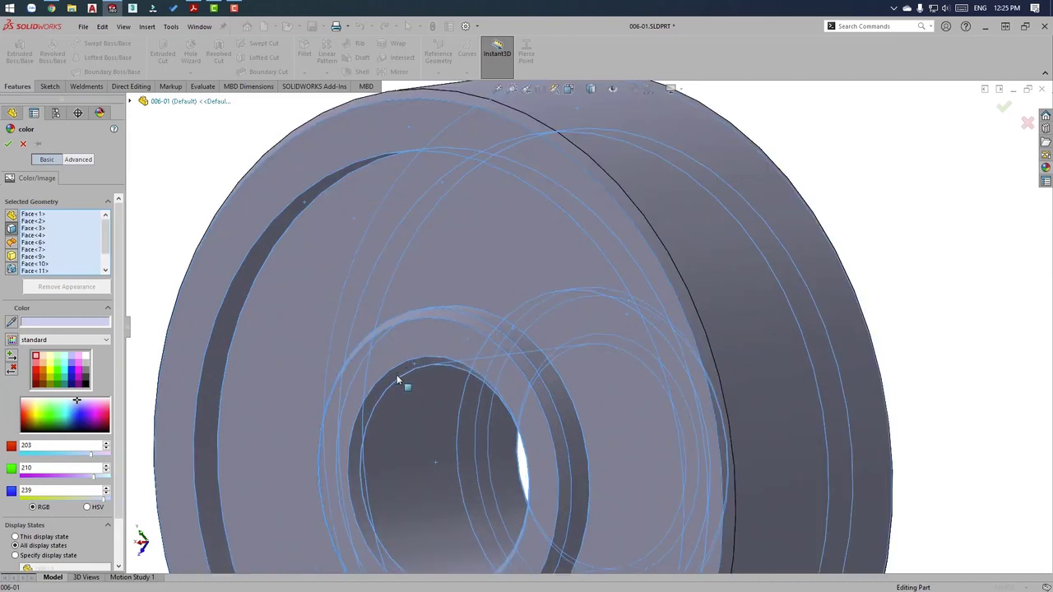
pyautogui.click(378, 389)
pyautogui.click(374, 392)
pyautogui.scroll(3, 406, 353)
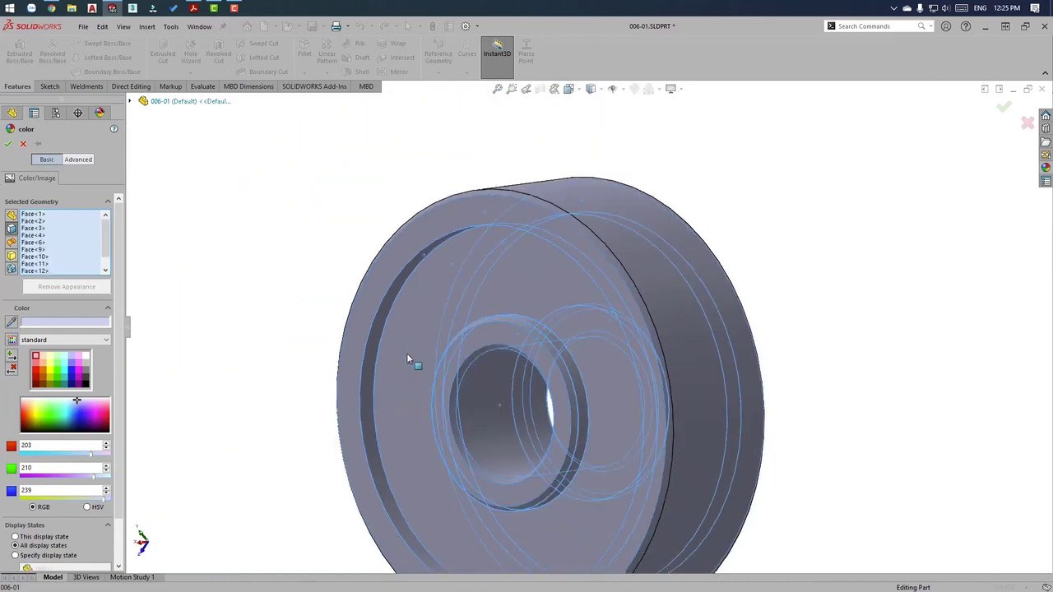
pyautogui.moveTo(406, 353); pyautogui.dragTo(400, 342, button='middle')
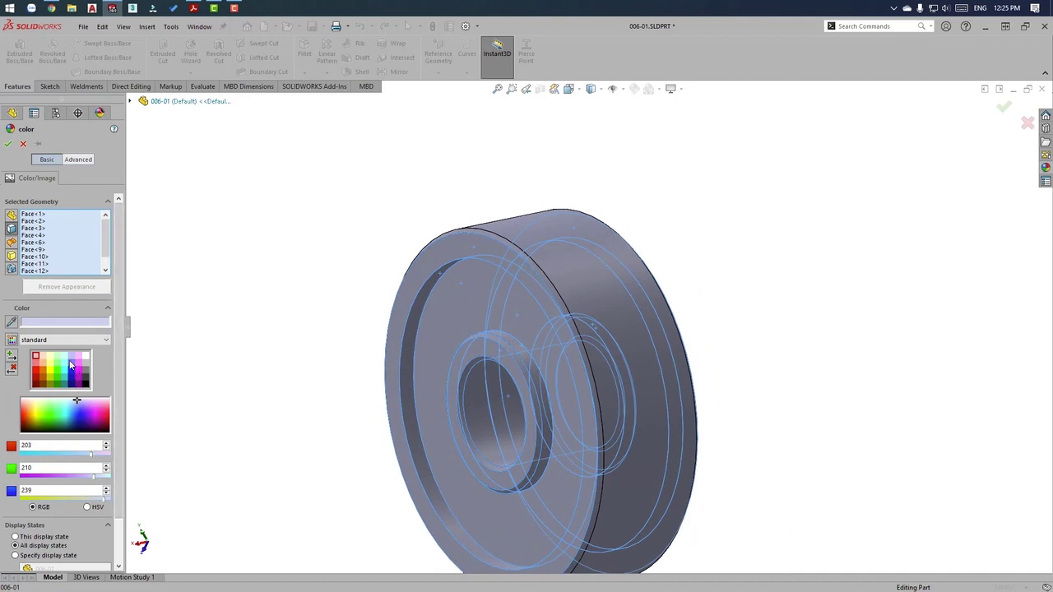
# Apply deep blue (0/0/255) to the selected faces and confirm.
pyautogui.click(72, 363)
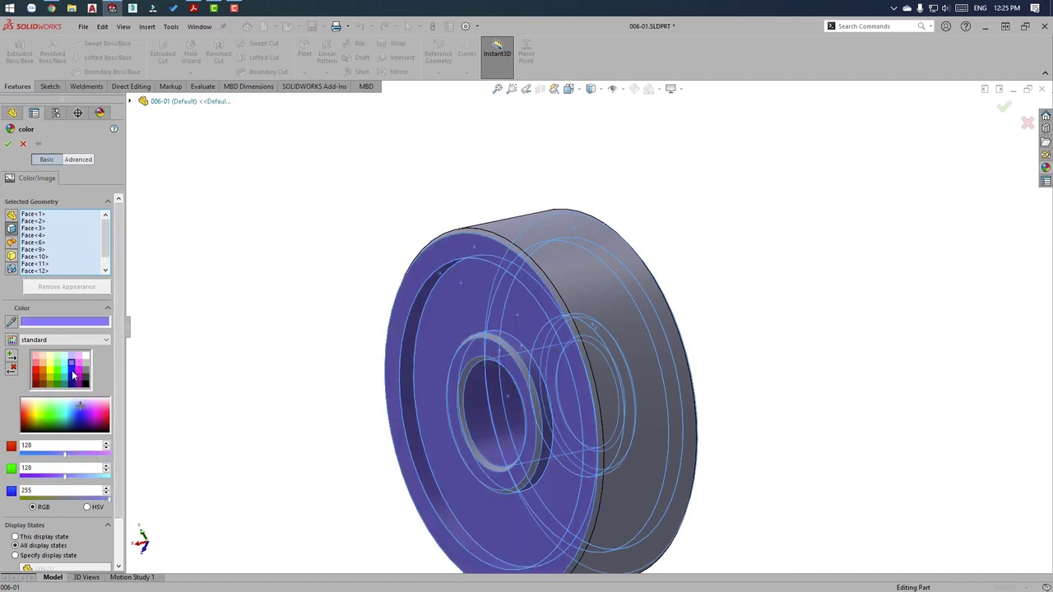
pyautogui.click(72, 372)
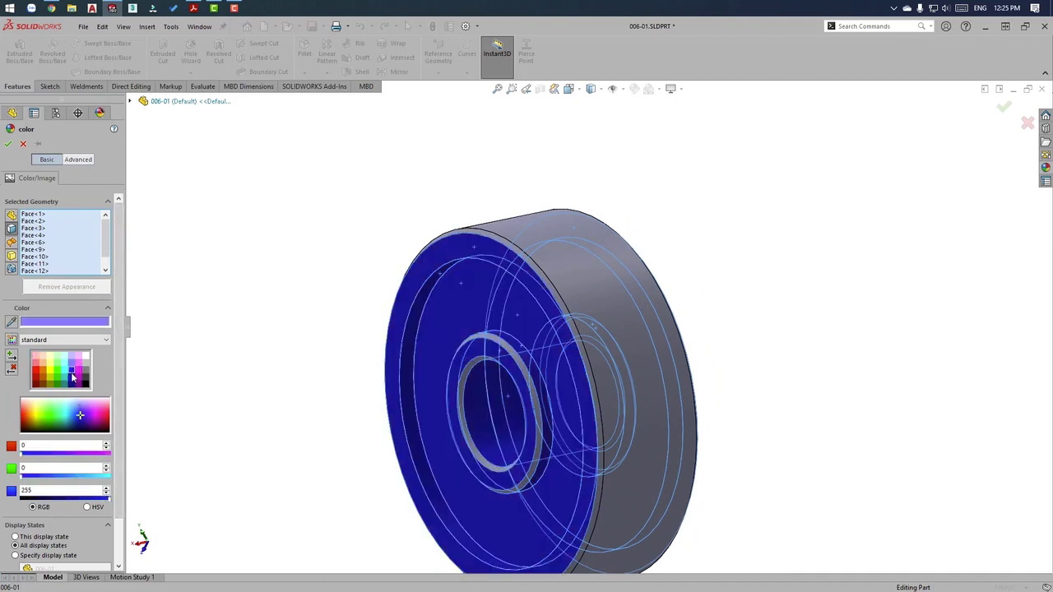
pyautogui.click(8, 144)
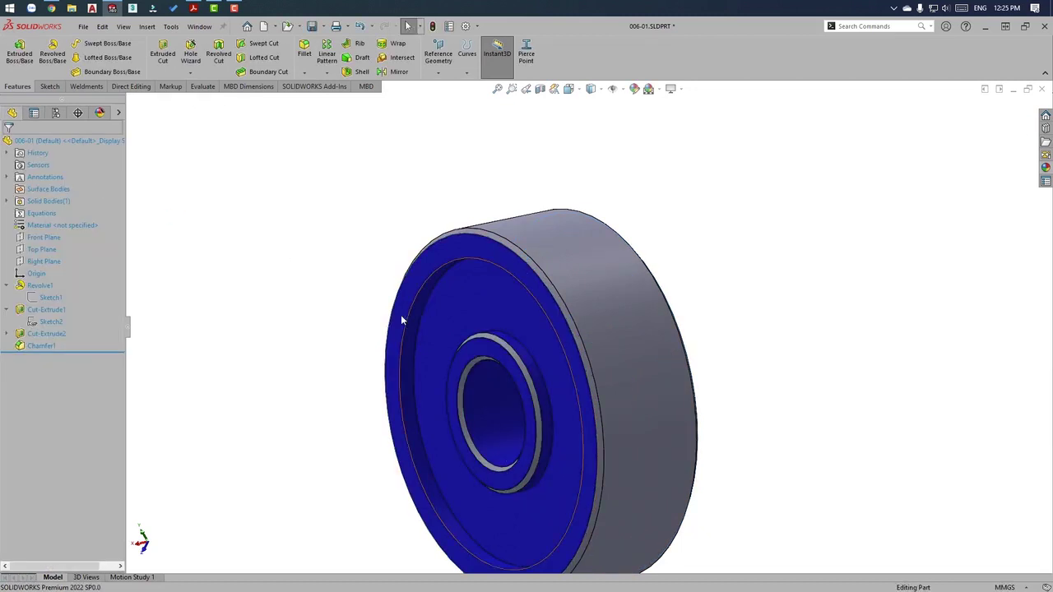
pyautogui.scroll(3, 402, 316)
pyautogui.scroll(1, 425, 346)
pyautogui.moveTo(633, 406)
pyautogui.mouseDown(button='middle')
pyautogui.moveTo(563, 350)
pyautogui.moveTo(563, 363)
pyautogui.mouseUp(button='middle')
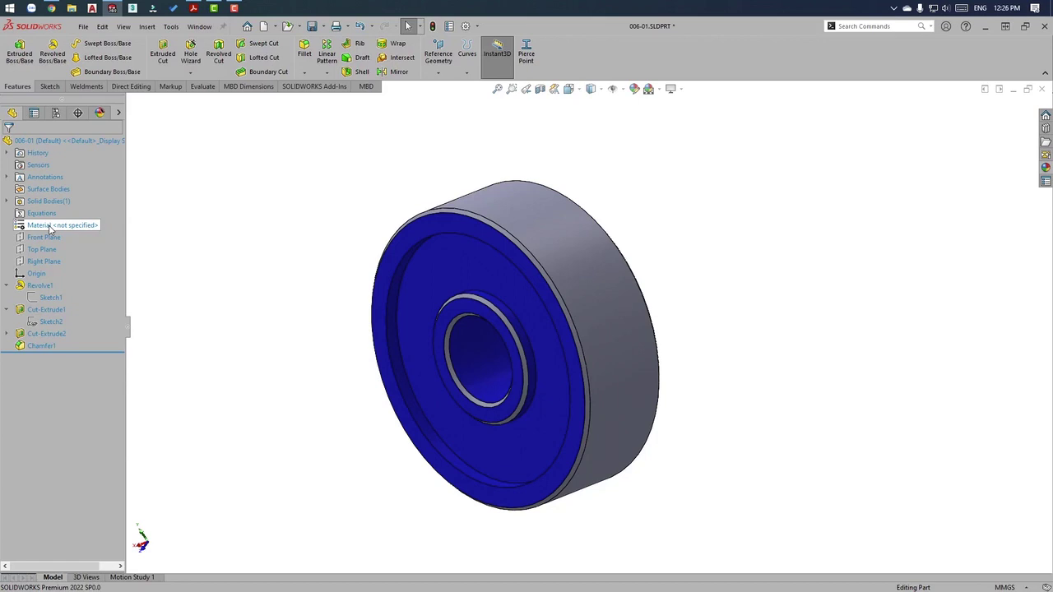
# Open Edit Appearance for part 006-01 and expand the Appearances(color) library.
pyautogui.click(639, 89)
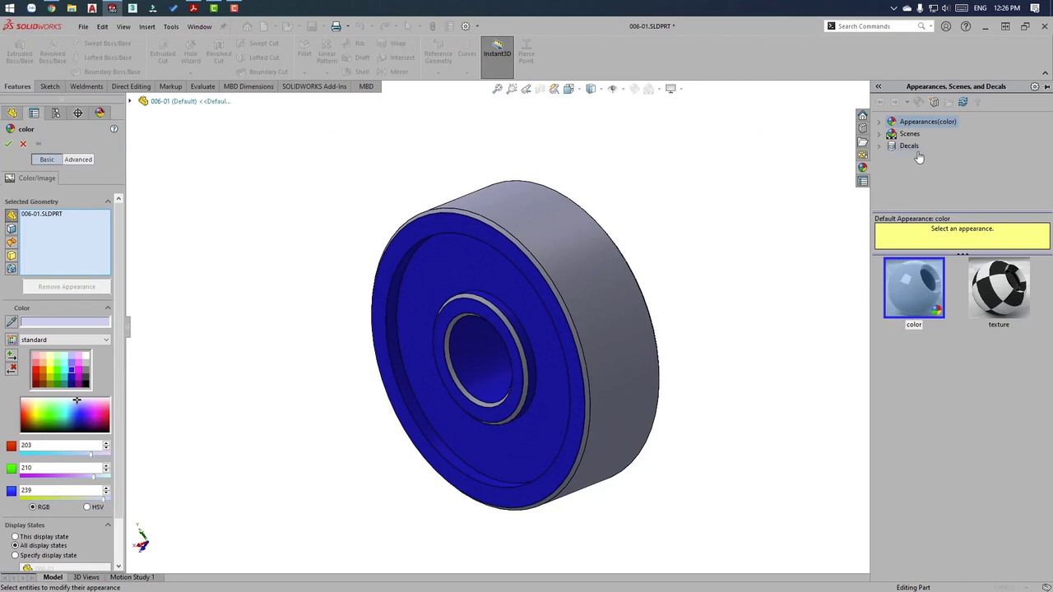
pyautogui.click(881, 125)
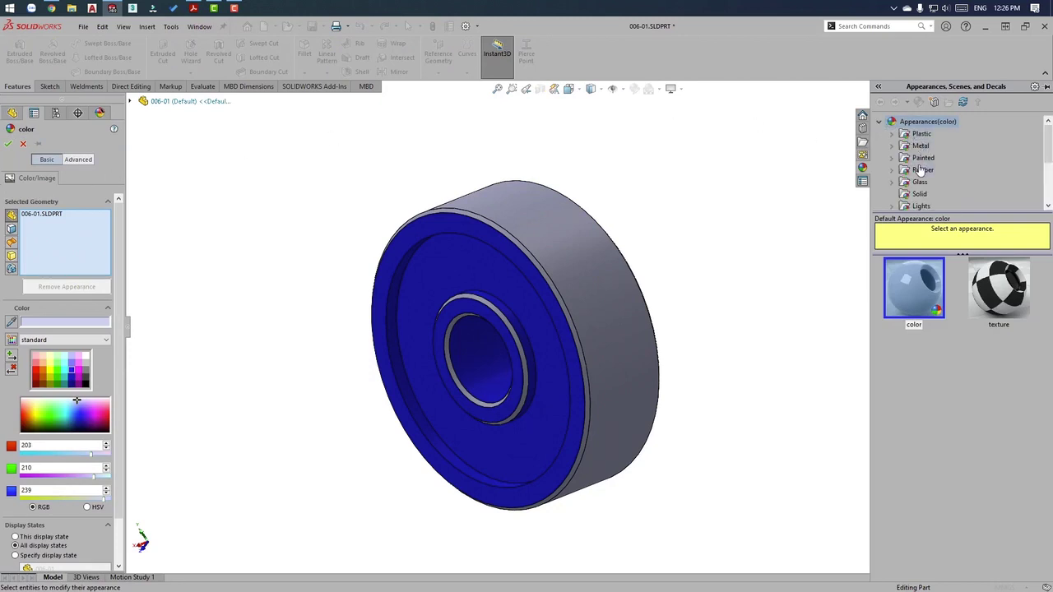
pyautogui.scroll(-3, 913, 157)
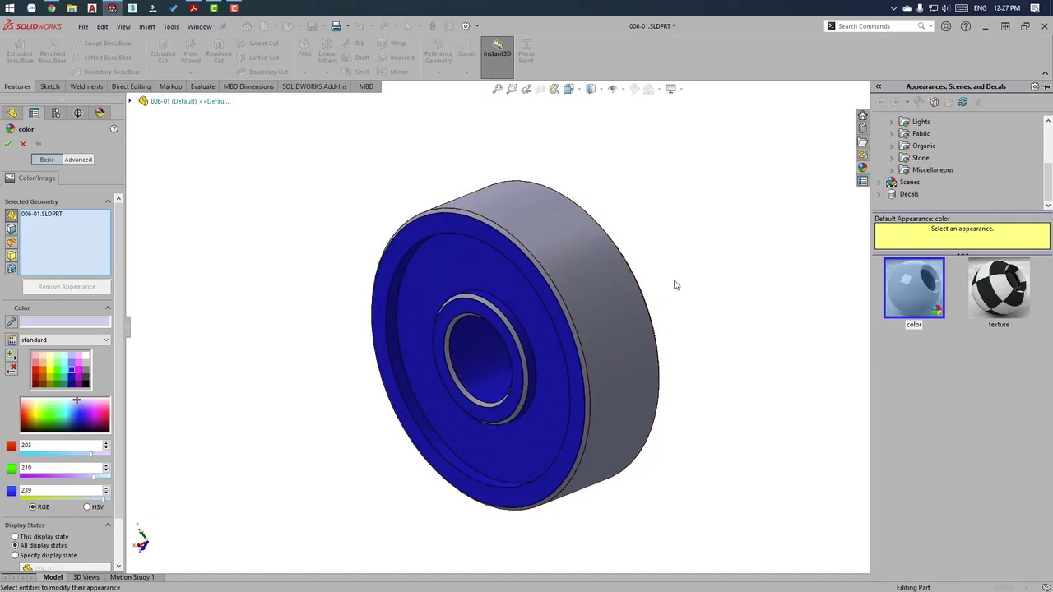
# Return to isometric view, collapse the task pane, and clear the part from Selected Geometry.
pyautogui.moveTo(674, 285); pyautogui.dragTo(623, 376, button='middle')
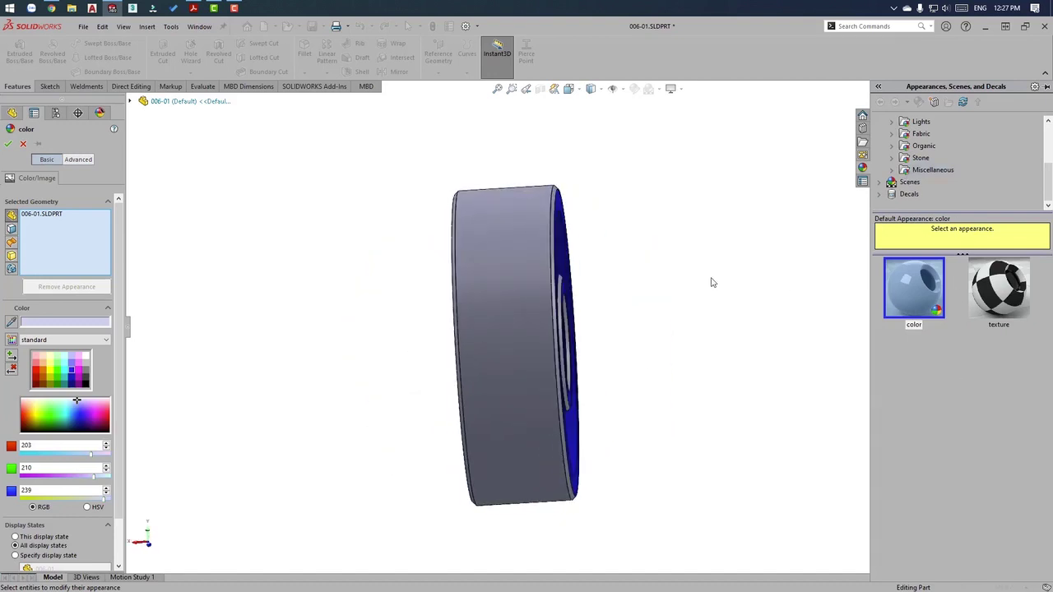
pyautogui.hotkey('ctrl', '7')
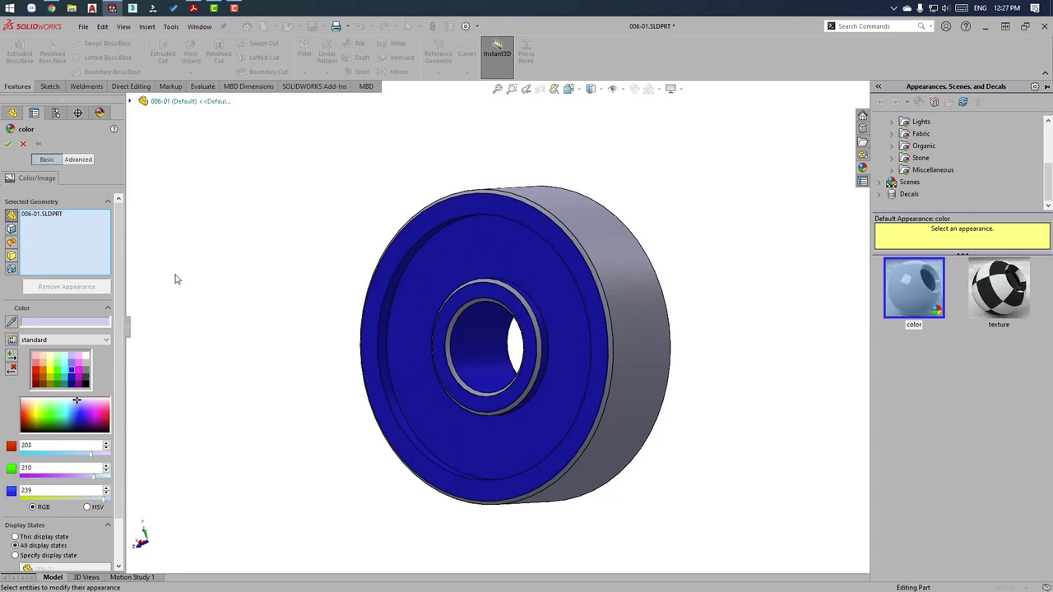
pyautogui.click(204, 238)
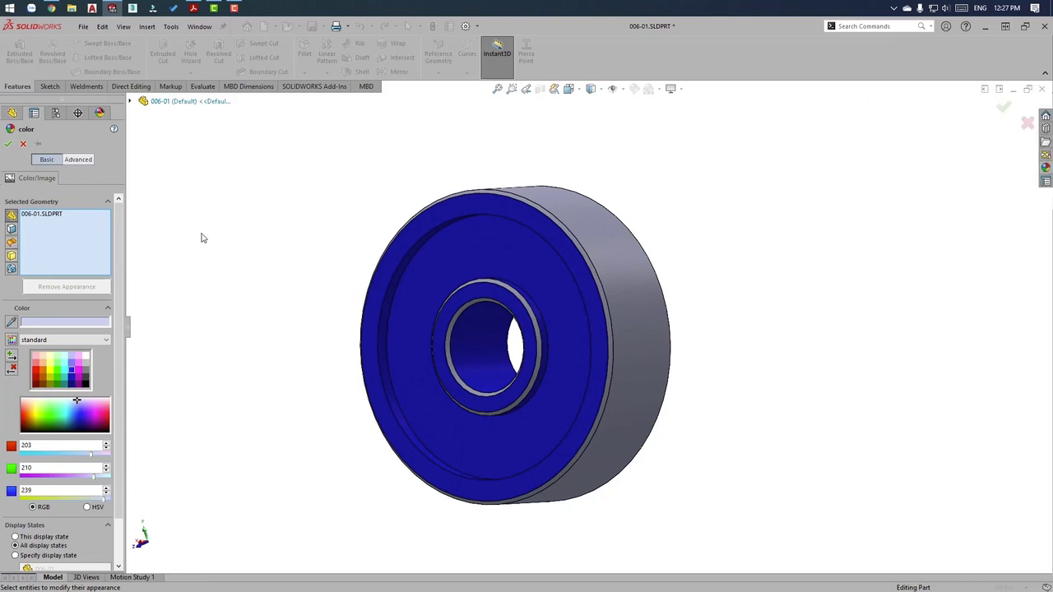
pyautogui.rightClick(55, 220)
pyautogui.click(87, 223)
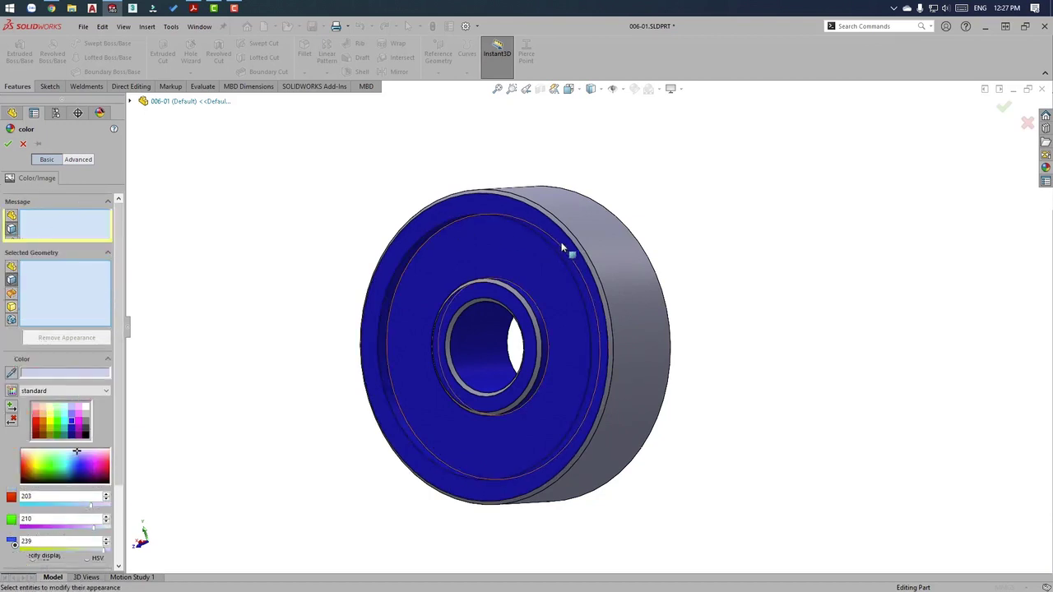
# Select the six chamfer faces on both sides of the wheel.
pyautogui.scroll(-3, 601, 258)
pyautogui.click(606, 247)
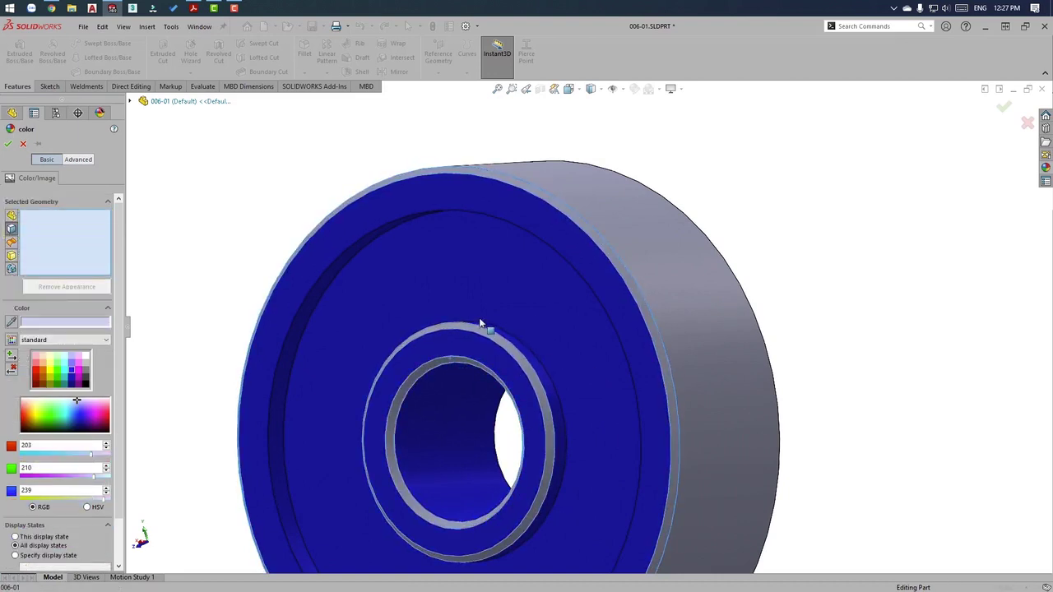
pyautogui.moveTo(489, 307); pyautogui.dragTo(390, 320, button='middle')
pyautogui.scroll(-2, 563, 286)
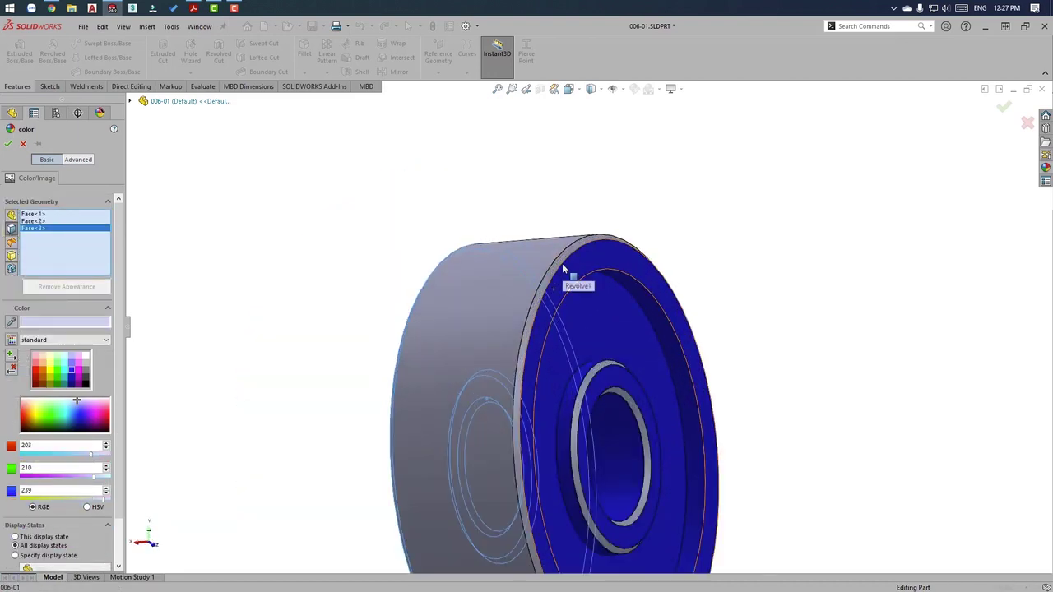
pyautogui.click(640, 411)
pyautogui.scroll(-3, 595, 369)
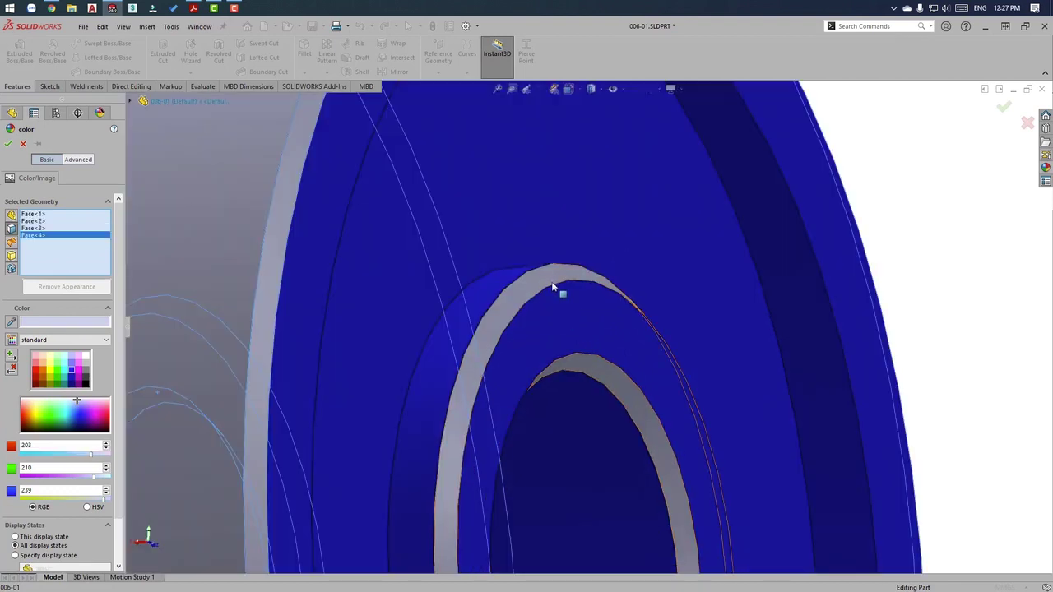
pyautogui.click(569, 308)
pyautogui.click(598, 362)
pyautogui.scroll(5, 599, 362)
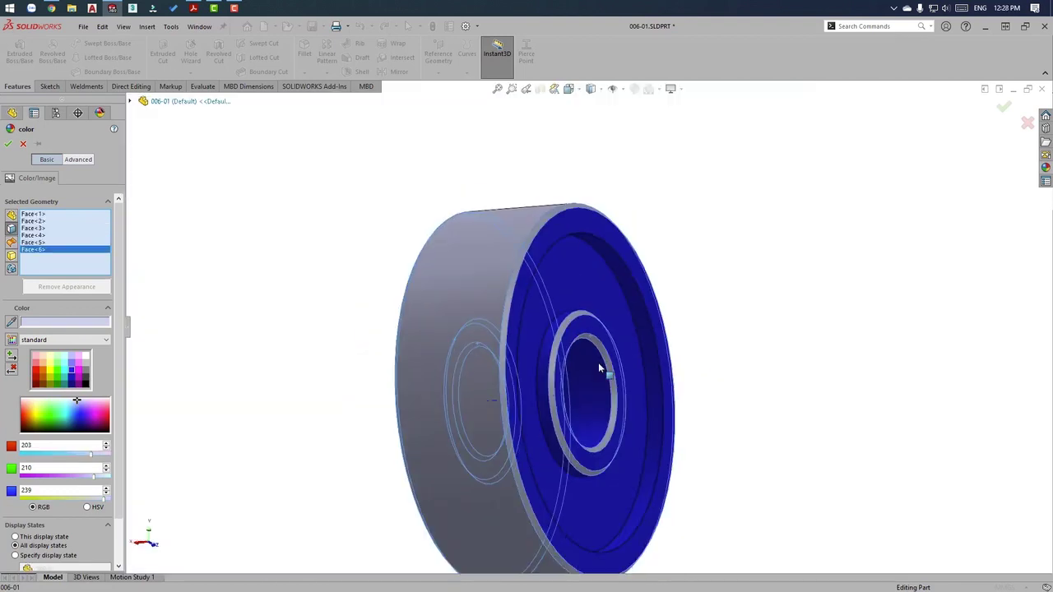
pyautogui.scroll(2, 599, 365)
pyautogui.moveTo(550, 360); pyautogui.dragTo(461, 362, button='middle')
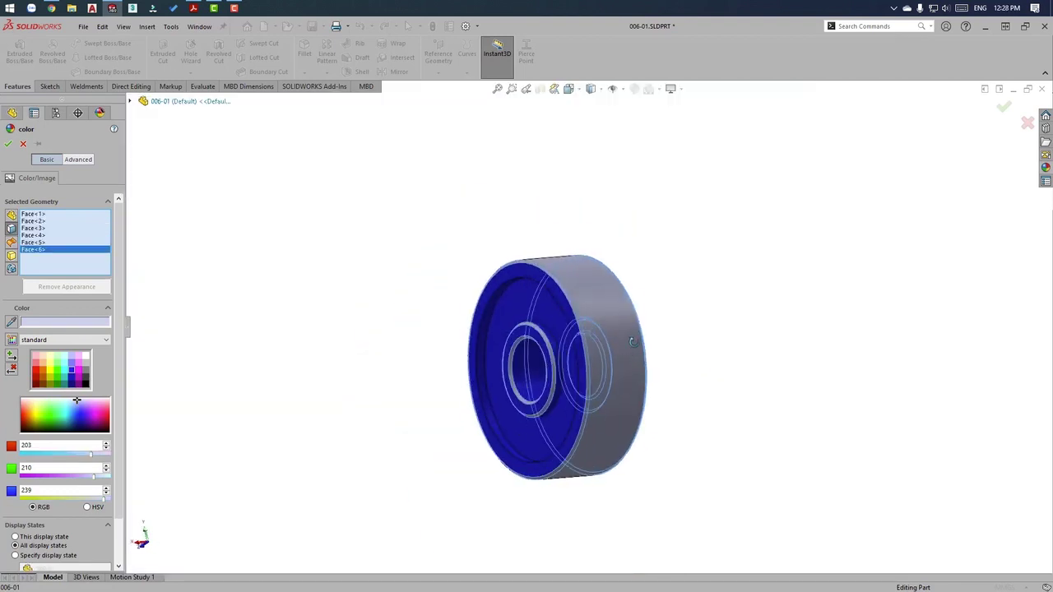
# Apply red (255, 0, 0) to the selected chamfer faces and confirm.
pyautogui.click(37, 374)
pyautogui.scroll(-3, 621, 364)
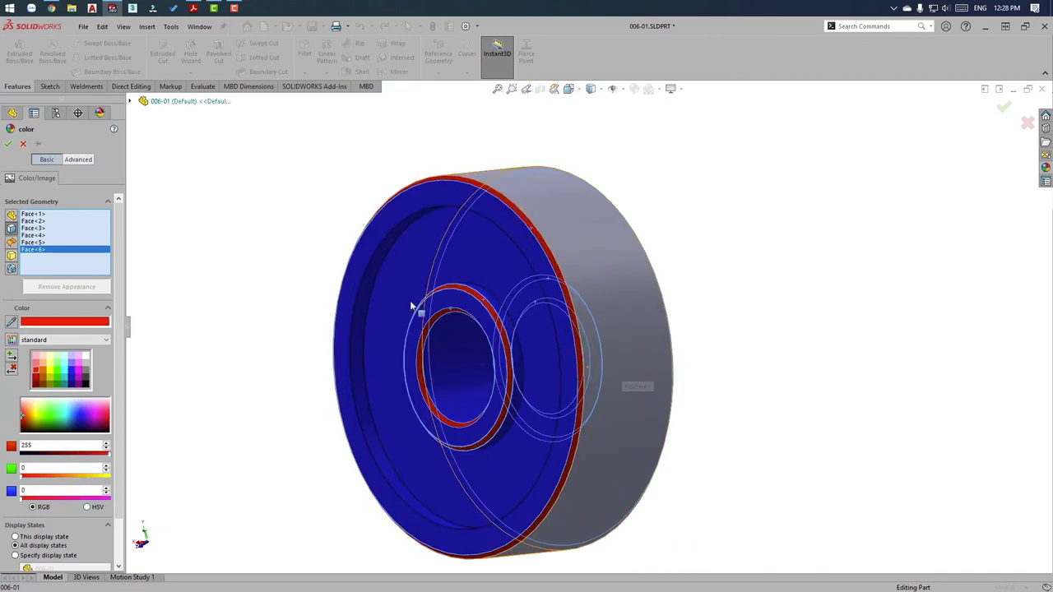
pyautogui.click(9, 145)
pyautogui.scroll(3, 590, 329)
pyautogui.moveTo(713, 251)
pyautogui.mouseDown(button='middle')
pyautogui.moveTo(406, 315)
pyautogui.moveTo(637, 304)
pyautogui.moveTo(667, 263)
pyautogui.mouseUp(button='middle')
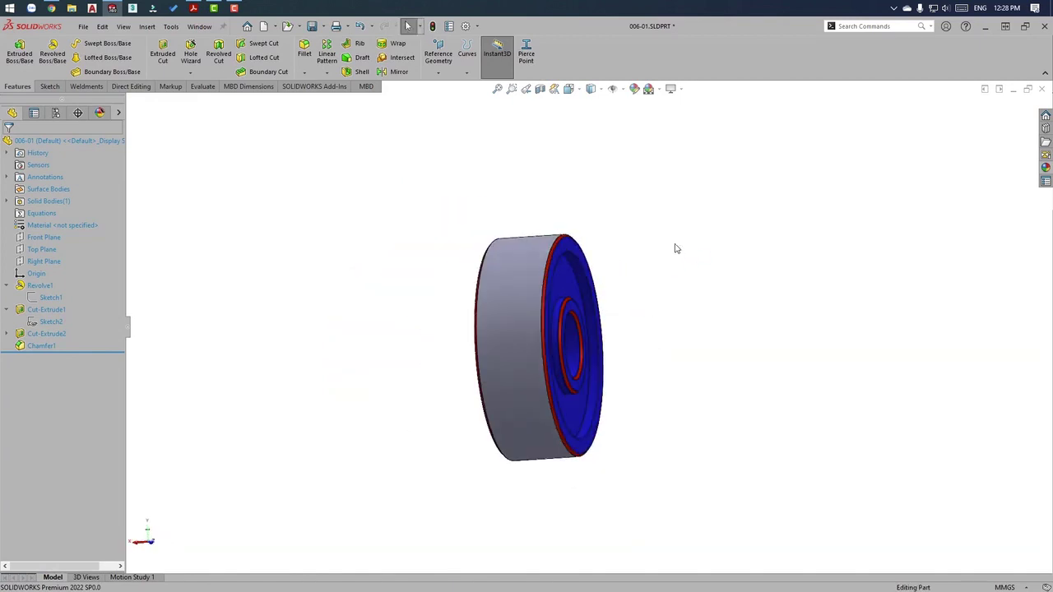
# Remove the whole part from the targets and apply cyan (0, 255, 255) to the outer rim face.
pyautogui.click(634, 89)
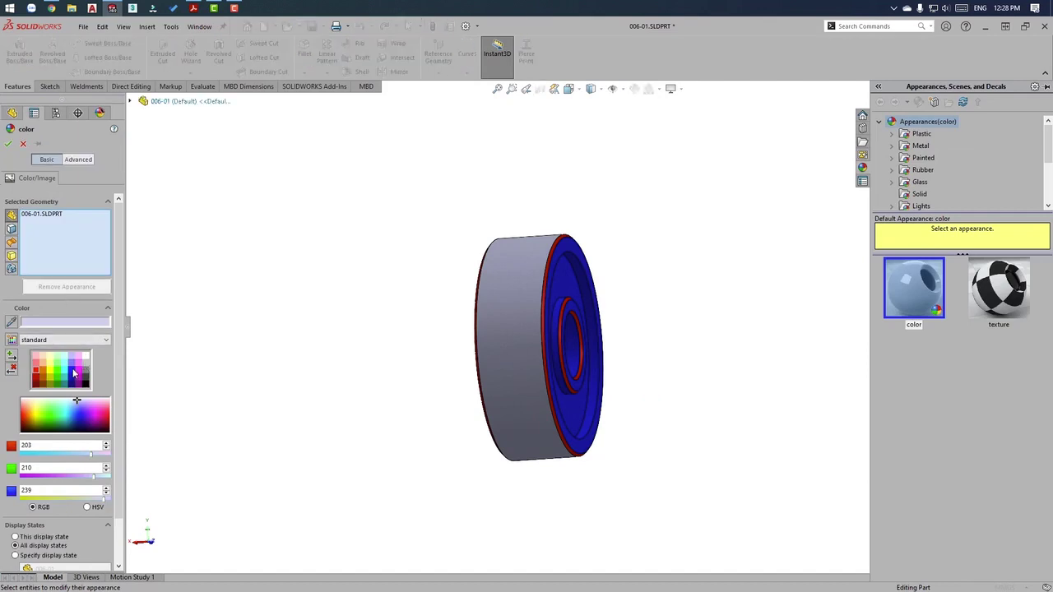
pyautogui.click(65, 357)
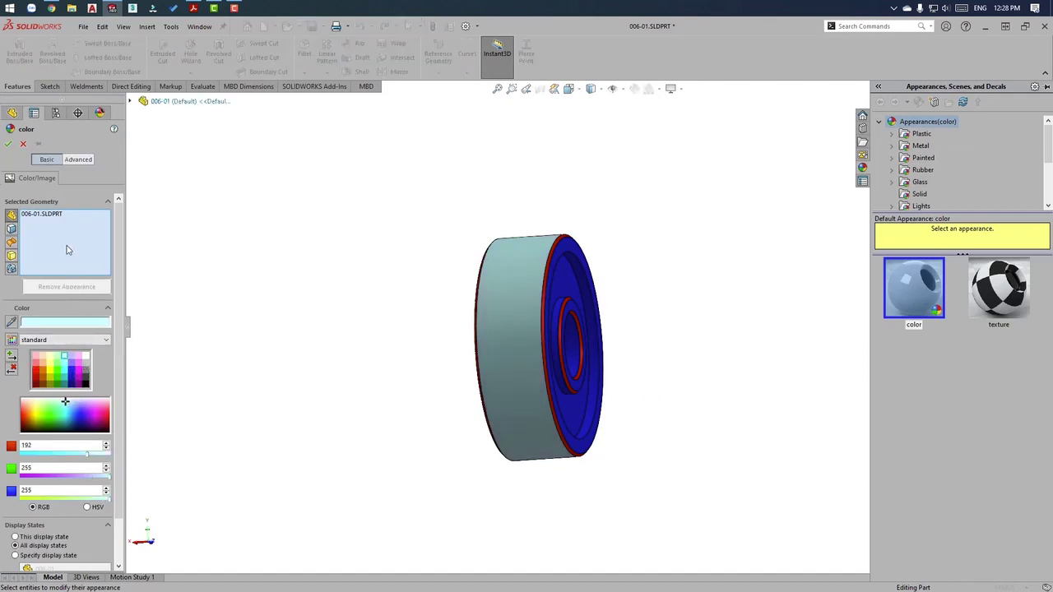
pyautogui.click(45, 215)
pyautogui.rightClick(46, 215)
pyautogui.click(82, 224)
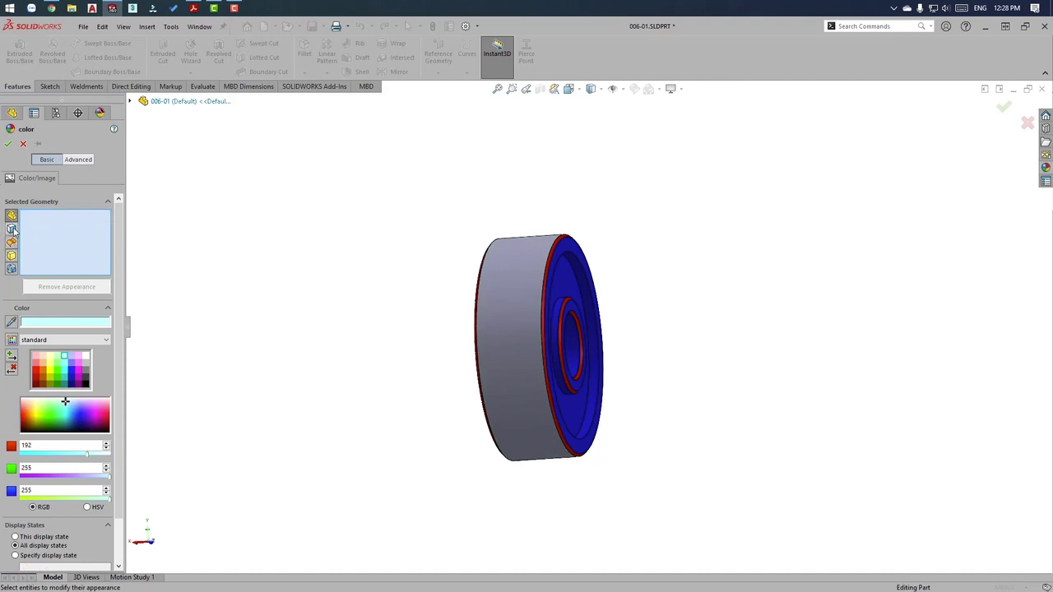
pyautogui.click(494, 285)
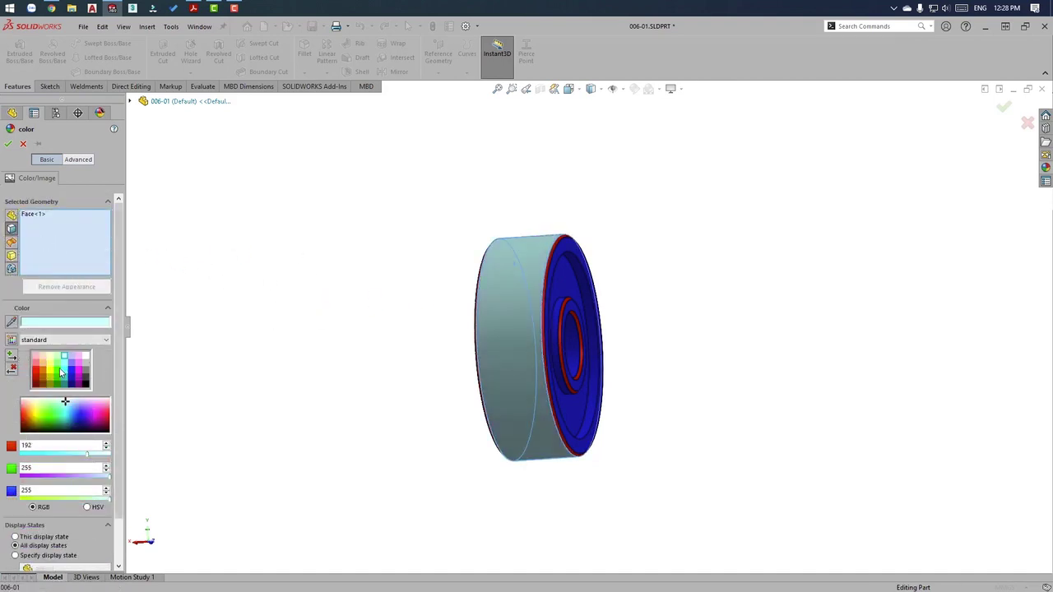
pyautogui.click(68, 373)
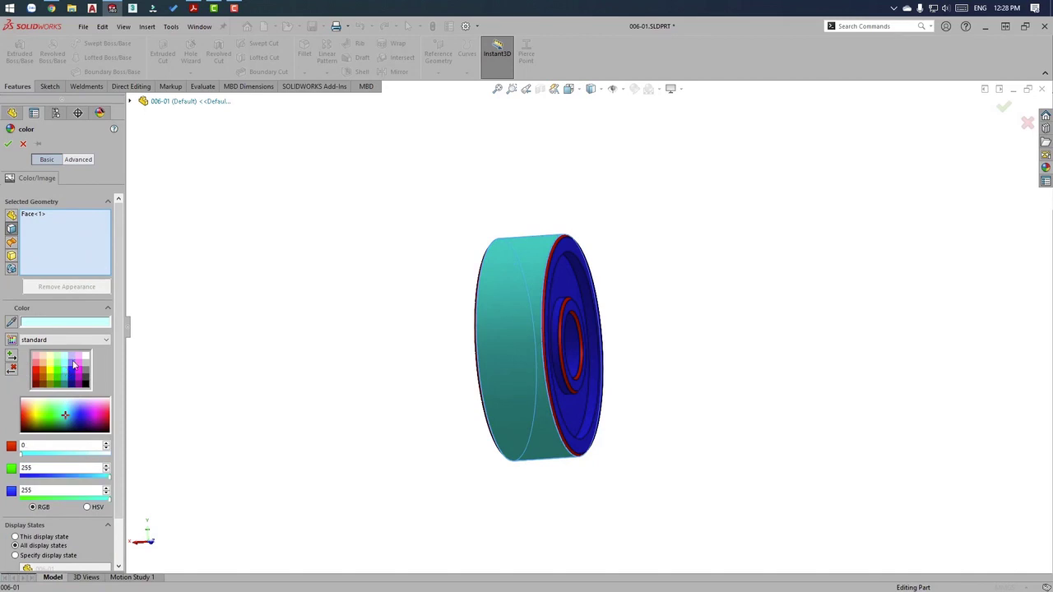
pyautogui.click(7, 143)
# Save part 006-01 and return the wheel to a zoomed-out isometric view.
pyautogui.moveTo(395, 251)
pyautogui.mouseDown(button='middle')
pyautogui.moveTo(568, 341)
pyautogui.moveTo(470, 266)
pyautogui.moveTo(312, 322)
pyautogui.moveTo(647, 275)
pyautogui.moveTo(566, 139)
pyautogui.mouseUp(button='middle')
pyautogui.scroll(-5, 568, 342)
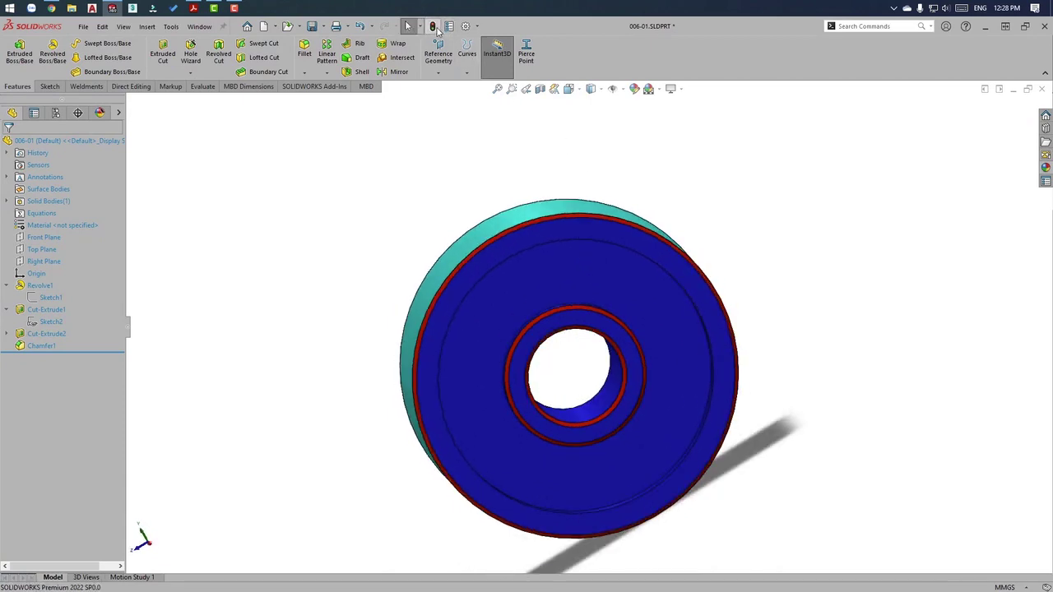
pyautogui.click(312, 26)
pyautogui.moveTo(678, 133); pyautogui.dragTo(670, 173, button='middle')
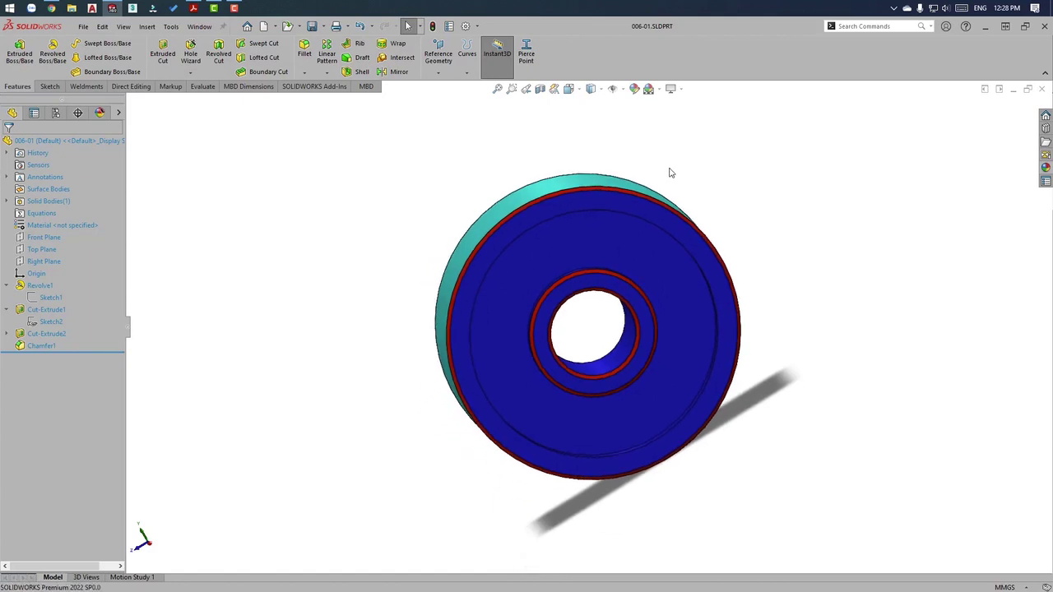
pyautogui.hotkey('ctrl', '7')
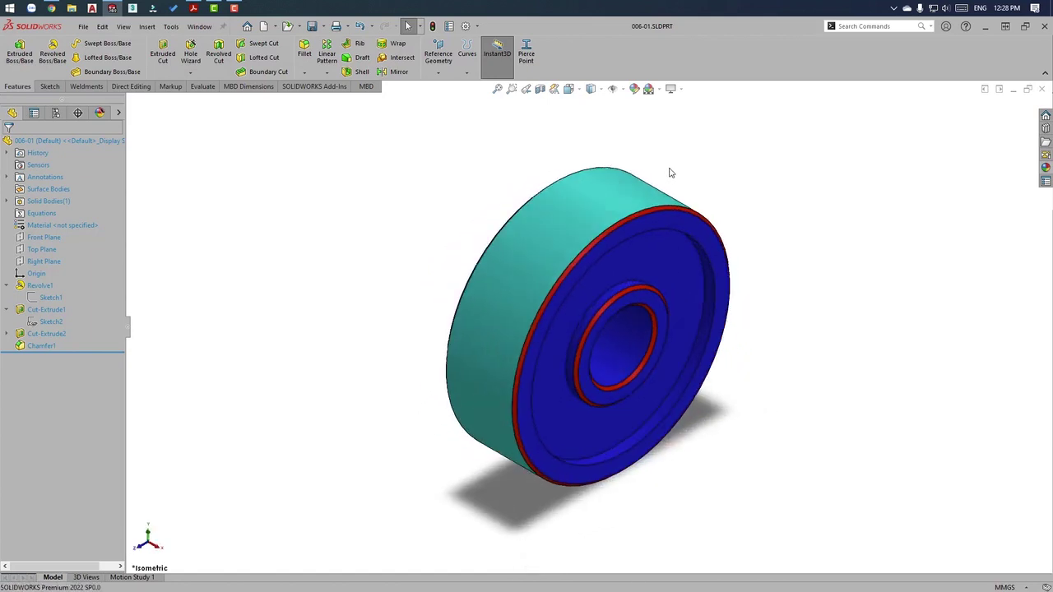
pyautogui.press('z')
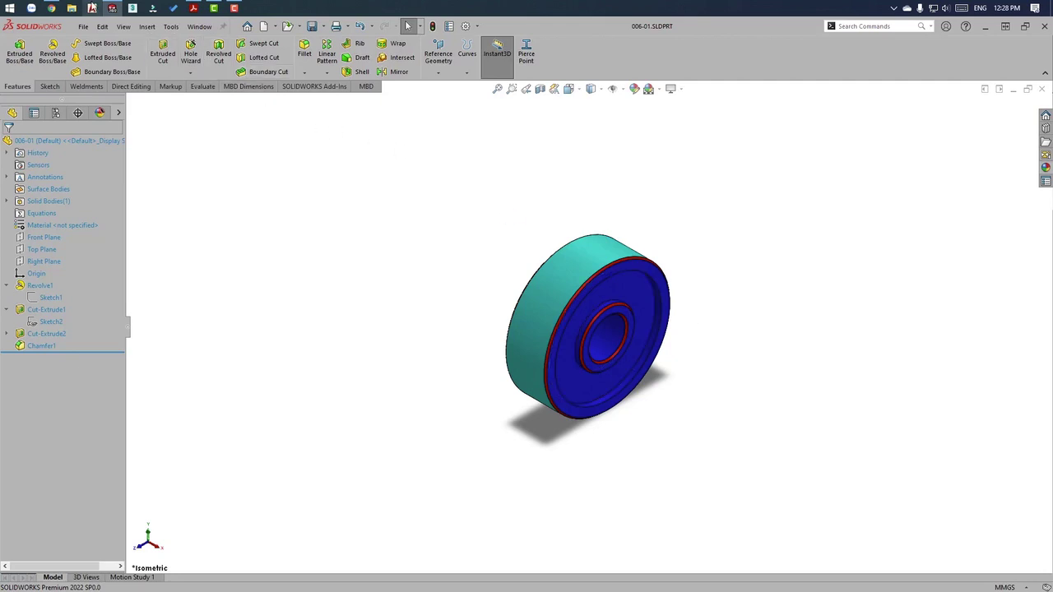
# In File Explorer, go to Desktop\006\PART and select 006-01.SLDPRT.
pyautogui.click(76, 8)
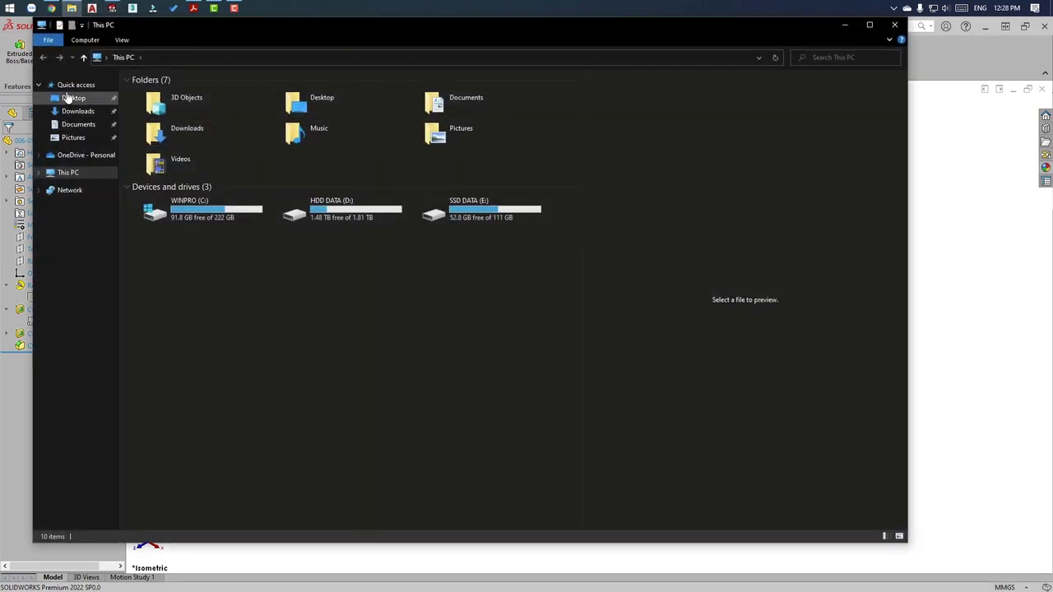
pyautogui.click(72, 97)
pyautogui.doubleClick(158, 103)
pyautogui.doubleClick(167, 92)
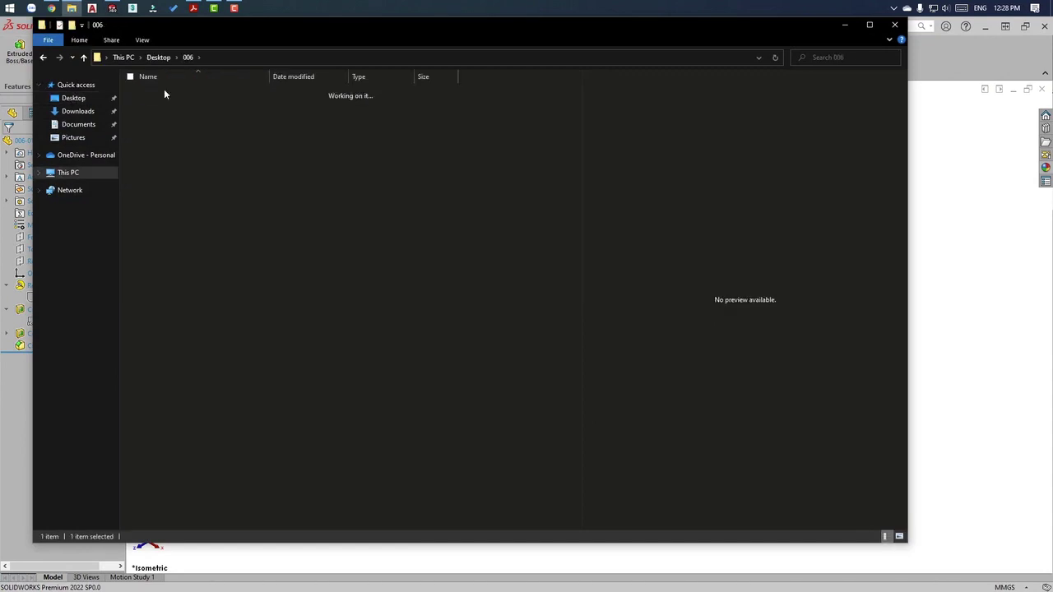
pyautogui.click(171, 93)
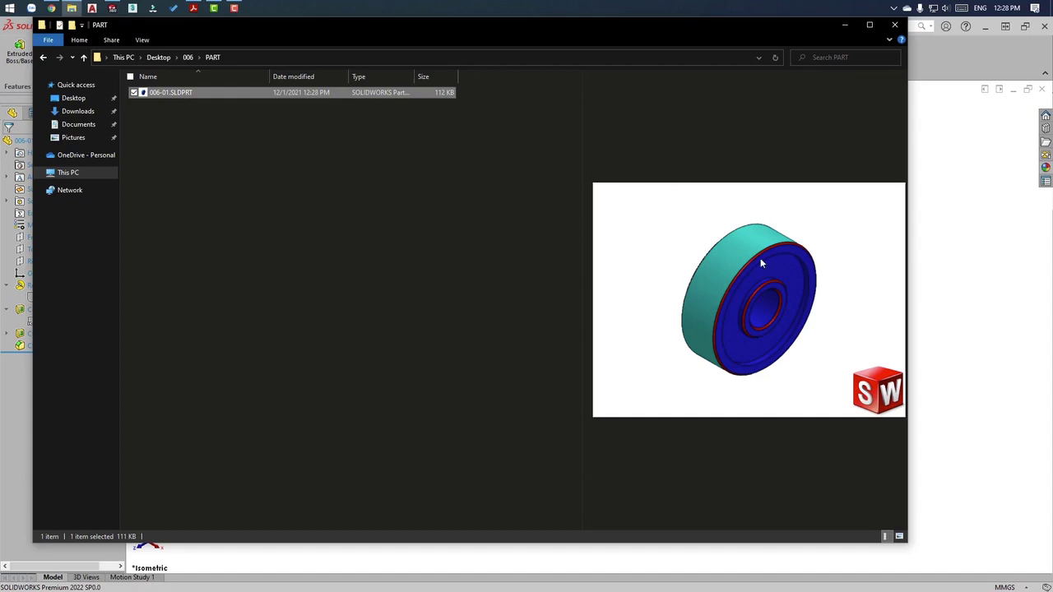
# Turn off the preview pane and show the PART folder as Large icons.
pyautogui.click(140, 39)
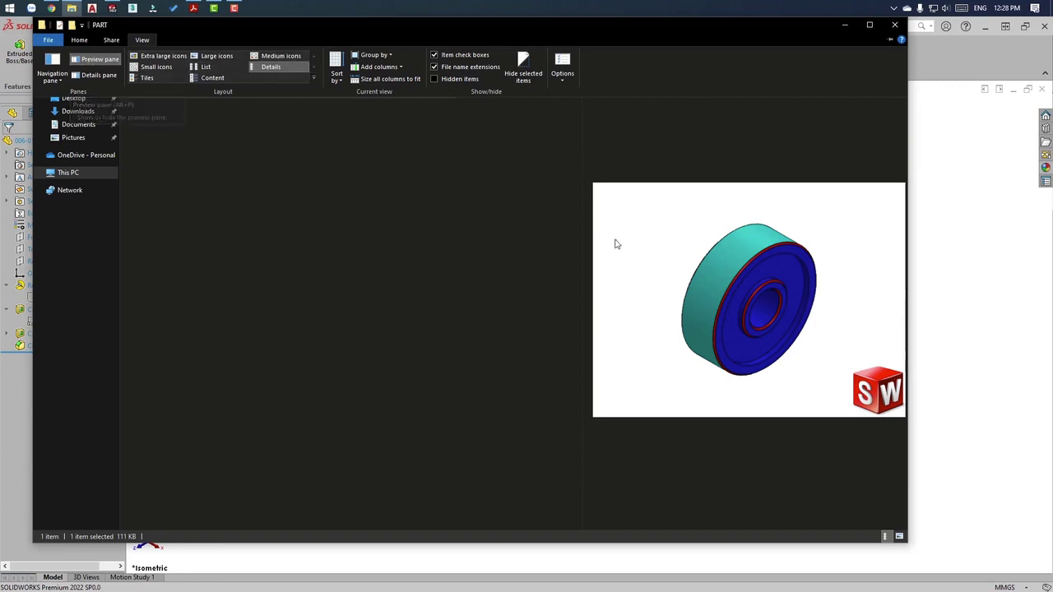
pyautogui.click(475, 212)
pyautogui.click(141, 40)
pyautogui.click(84, 62)
pyautogui.click(307, 181)
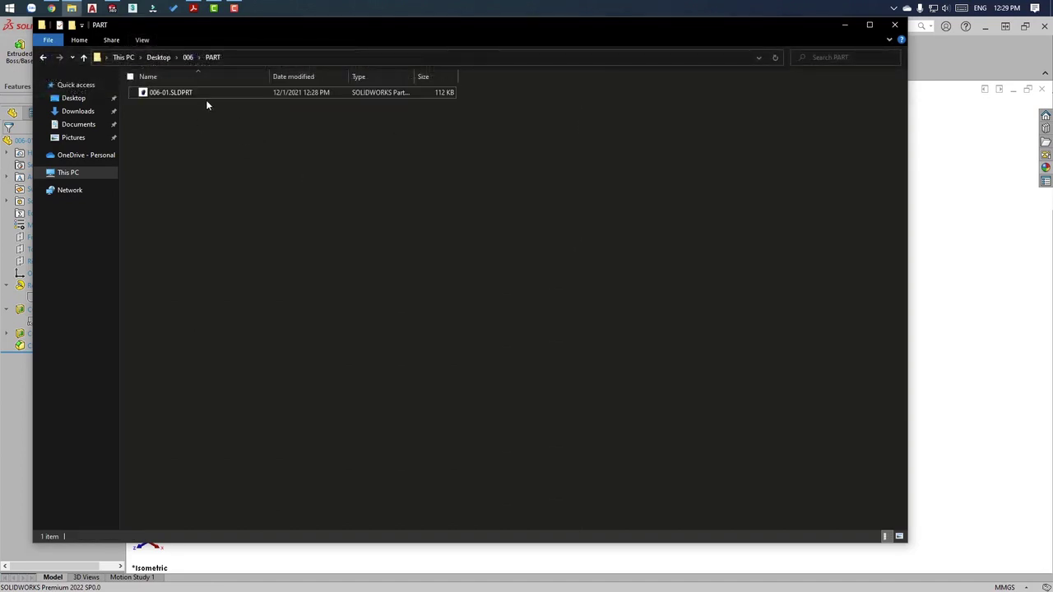
pyautogui.click(142, 39)
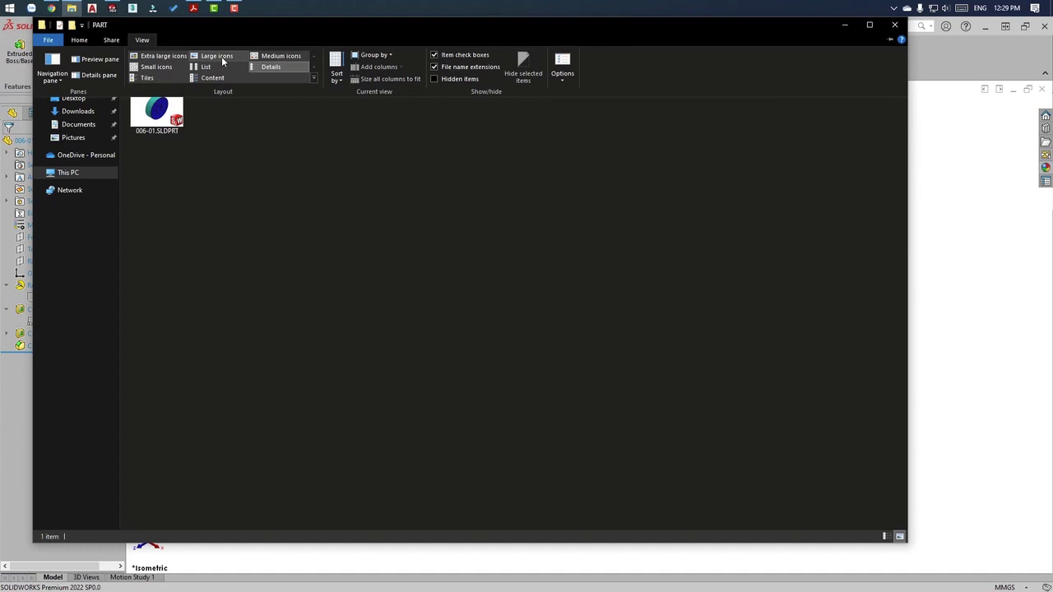
pyautogui.click(223, 61)
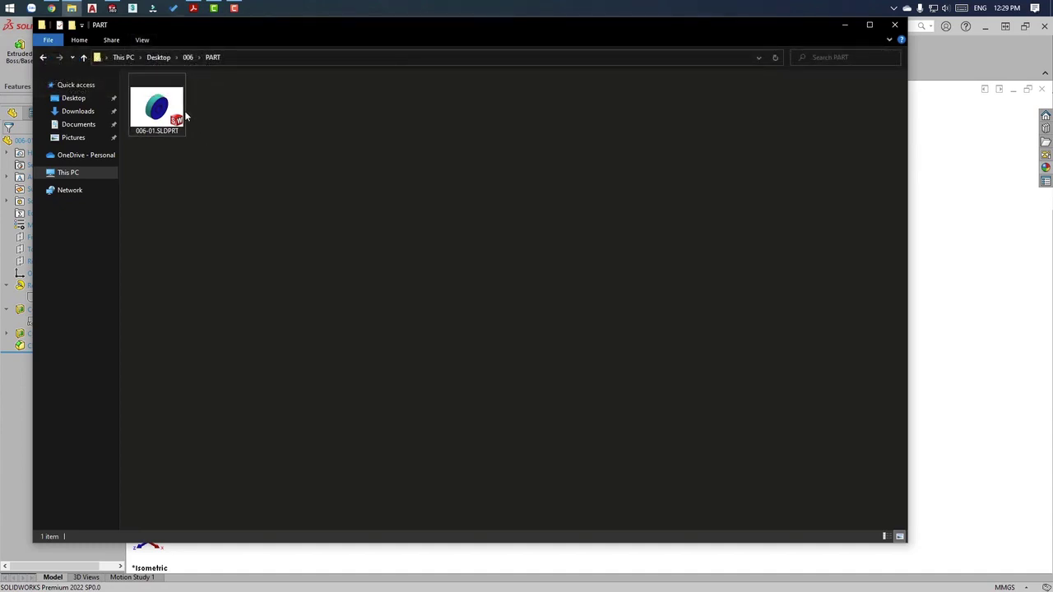
pyautogui.moveTo(157, 131)
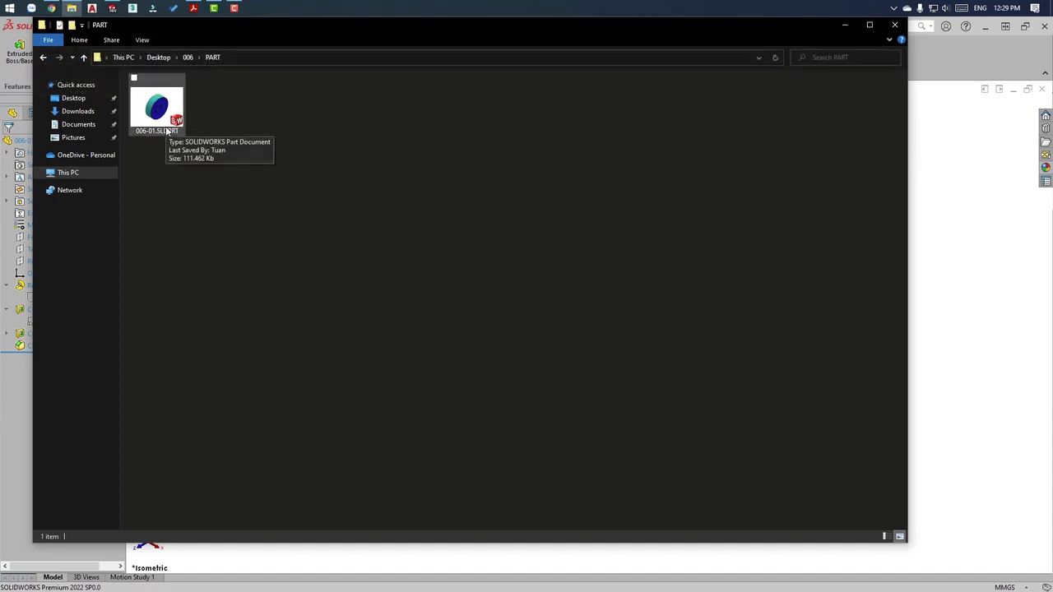
# Switch back to Details layout and turn the preview pane back on for 006-01.SLDPRT.
pyautogui.click(142, 40)
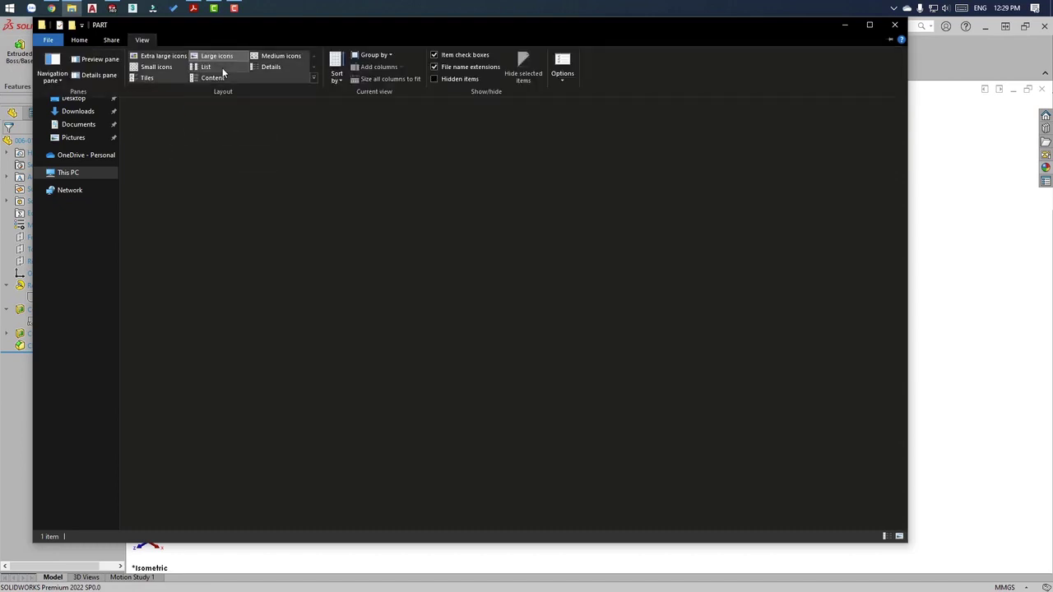
pyautogui.click(270, 67)
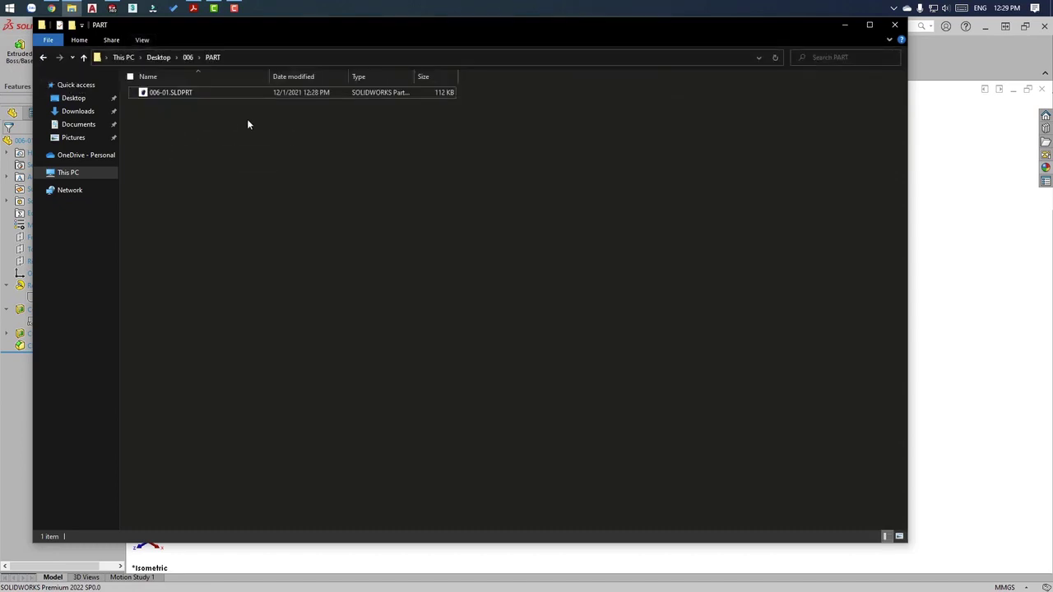
pyautogui.click(142, 40)
pyautogui.click(94, 59)
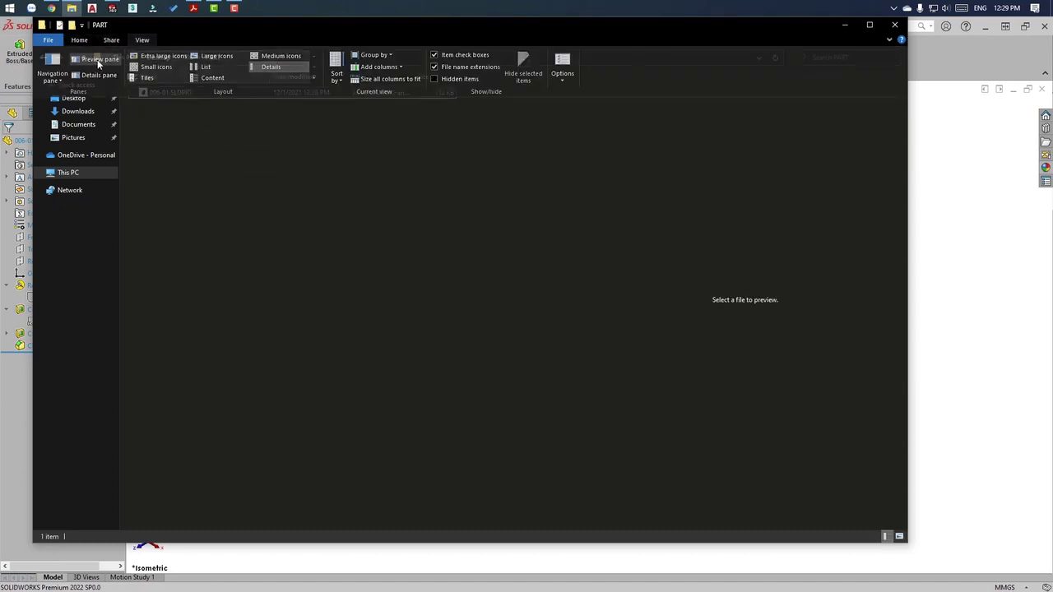
pyautogui.click(189, 92)
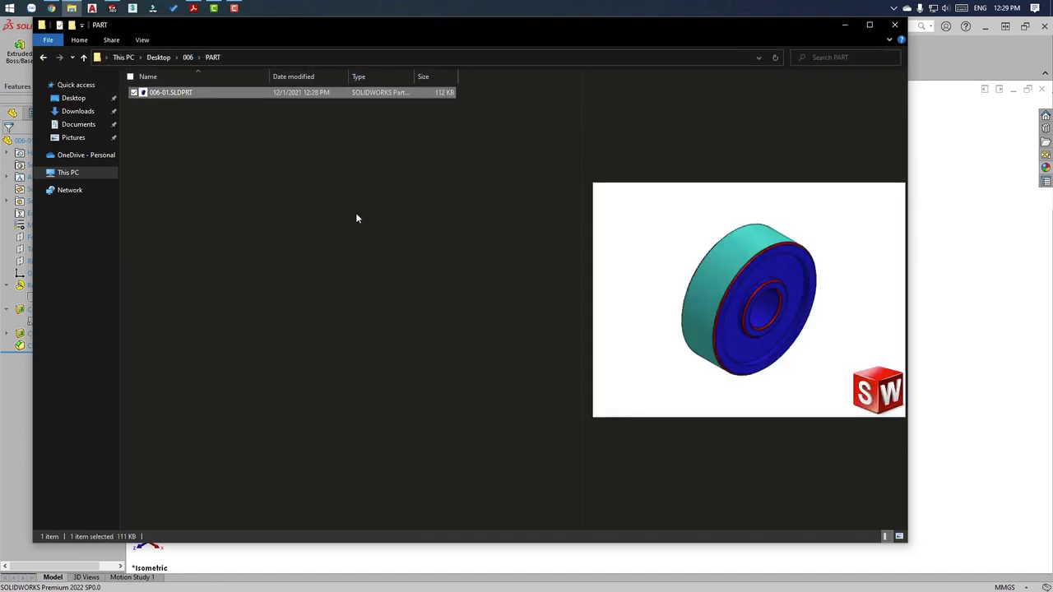
pyautogui.click(356, 212)
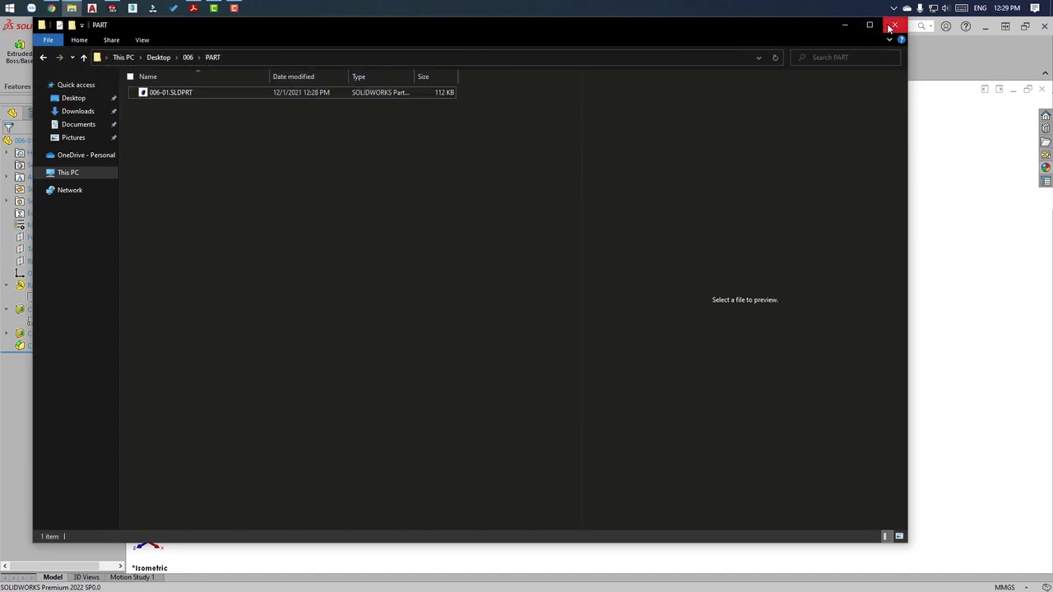